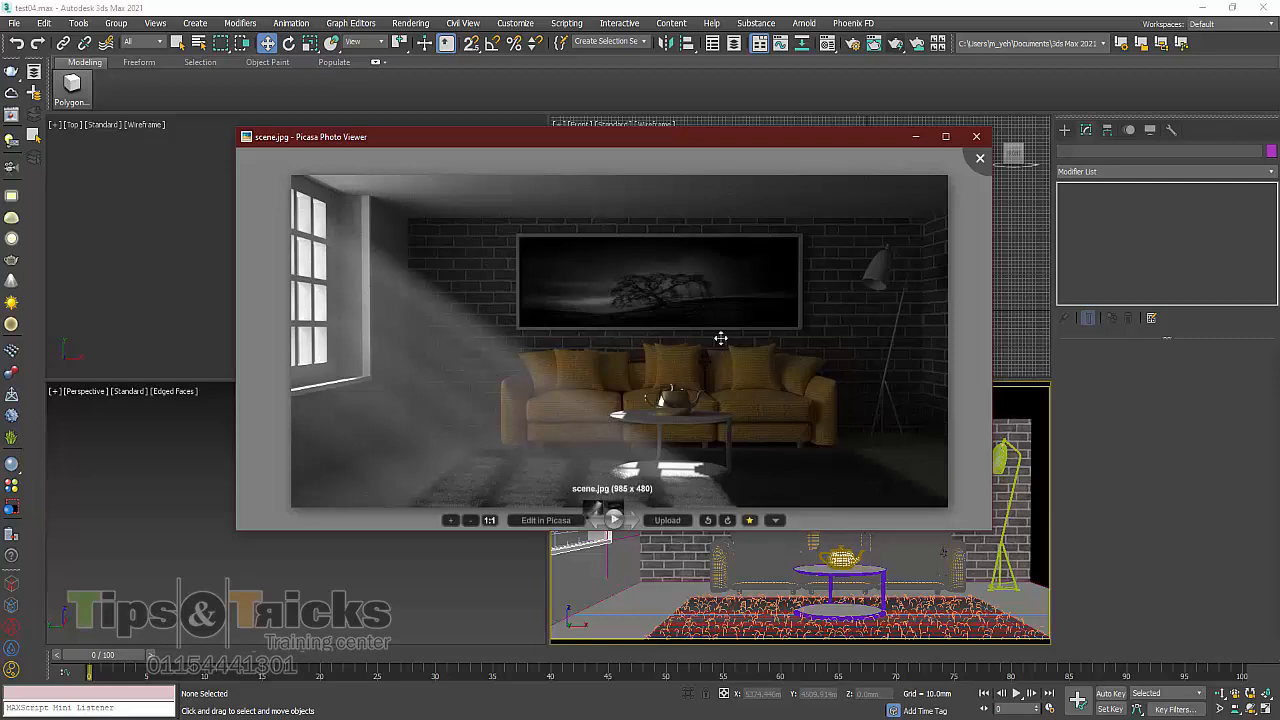
Close the reference image and create a Target Direct light in the Top view, aimed from outside the window across the room
click(976, 136)
click(1065, 130)
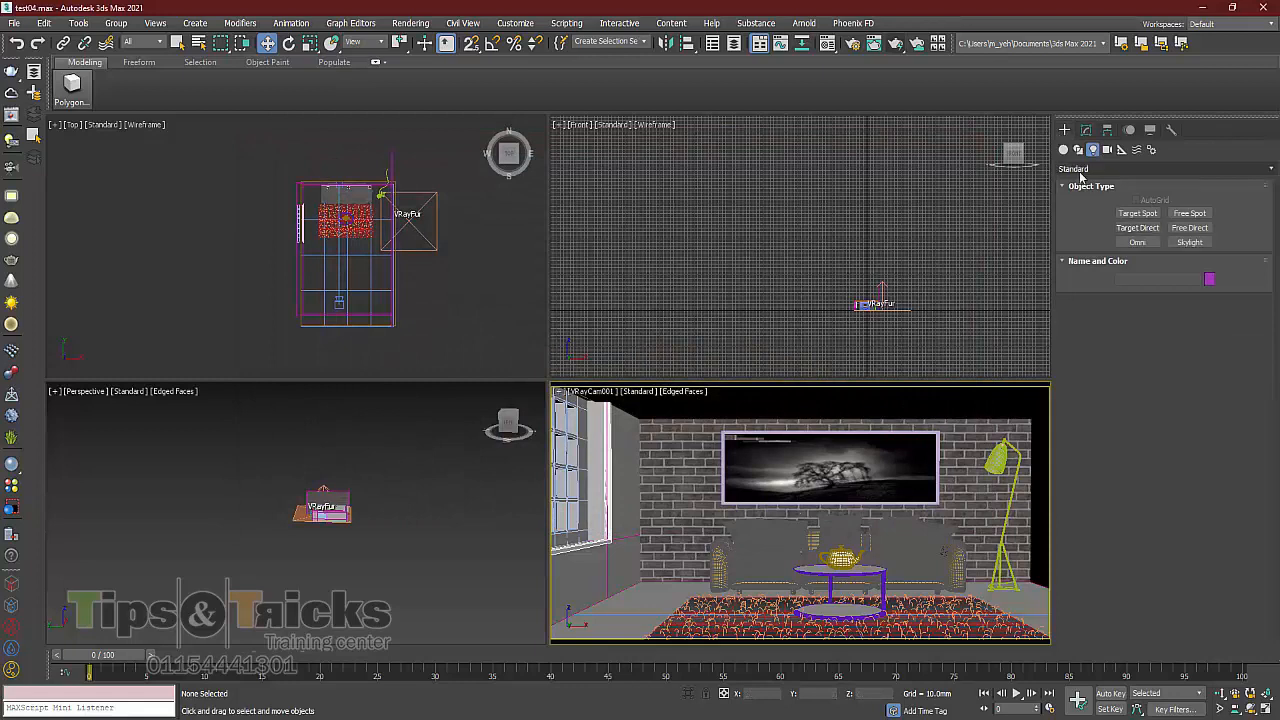
click(1134, 230)
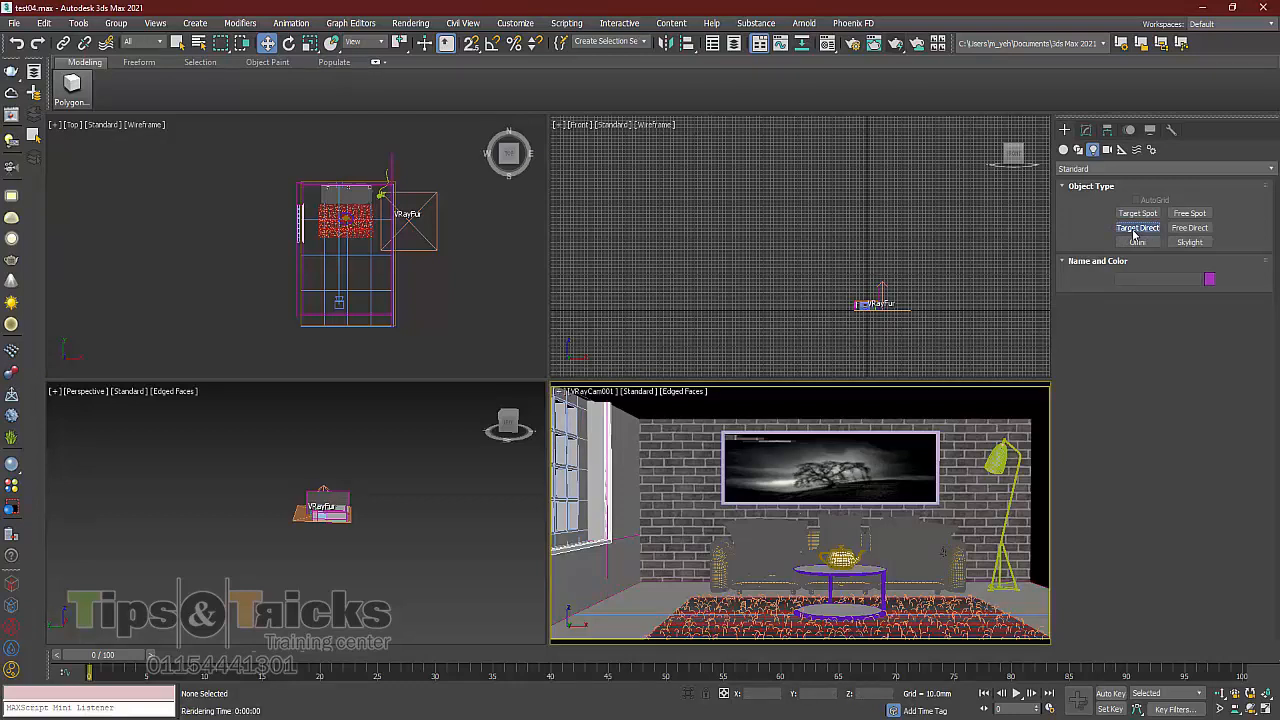
drag(71, 219, 386, 222)
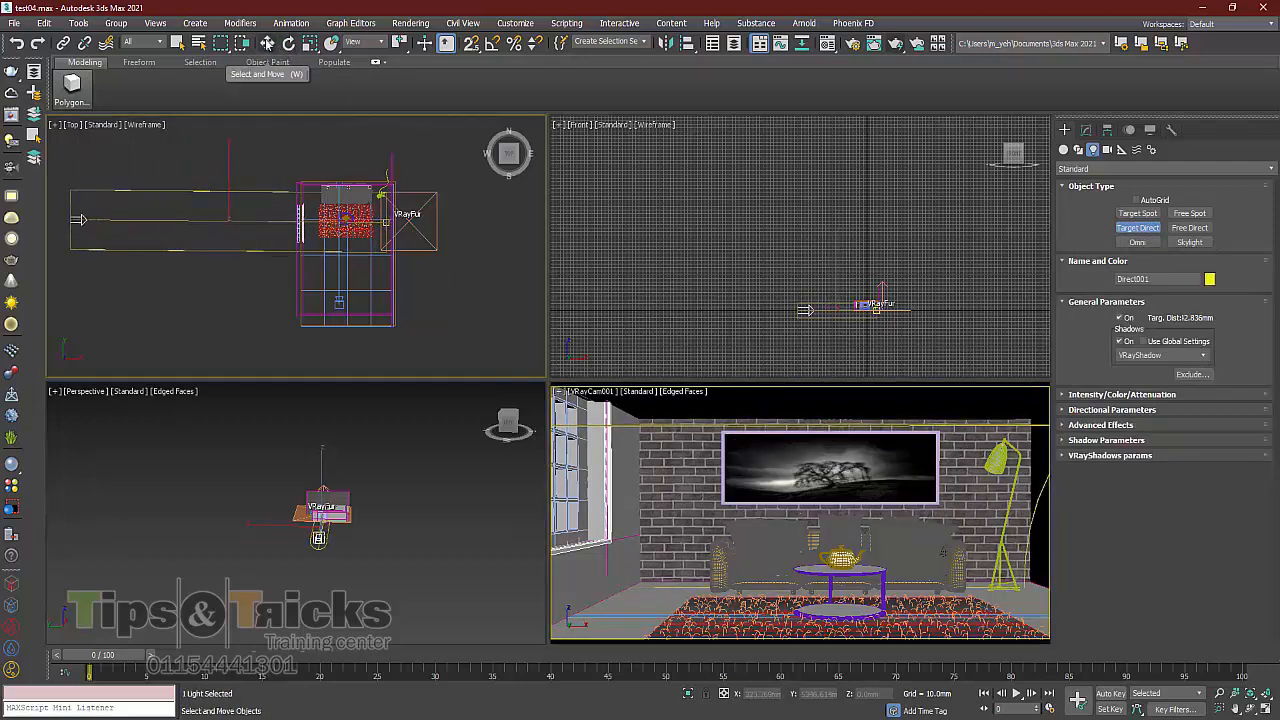
Raise the directional light and shift it sideways to about X -20078, Y -8486, Z 16100 so it slants down through the window
click(267, 43)
right_click(856, 287)
drag(834, 243, 824, 188)
middle_drag(170, 250, 214, 232)
scroll(226, 226, down, 2)
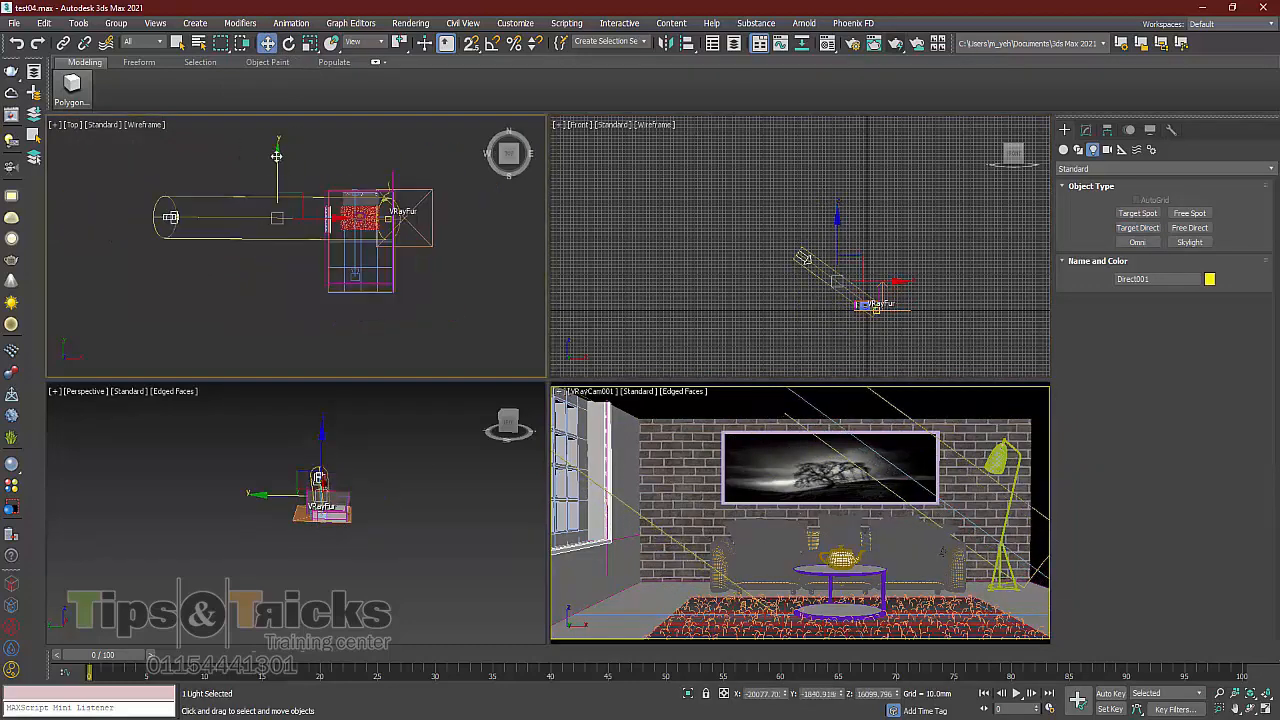
drag(276, 156, 257, 223)
right_click(780, 538)
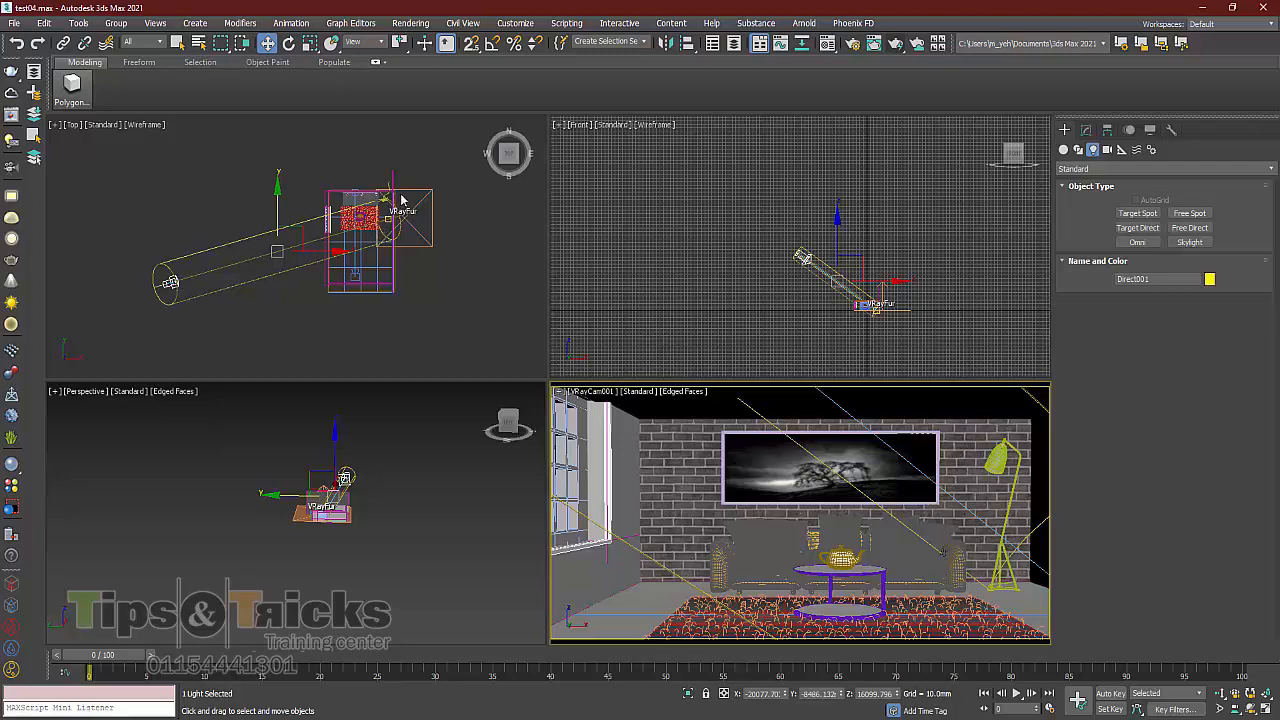
Examine the directional light's path through the window and room in the Top view
scroll(407, 229, up, 4)
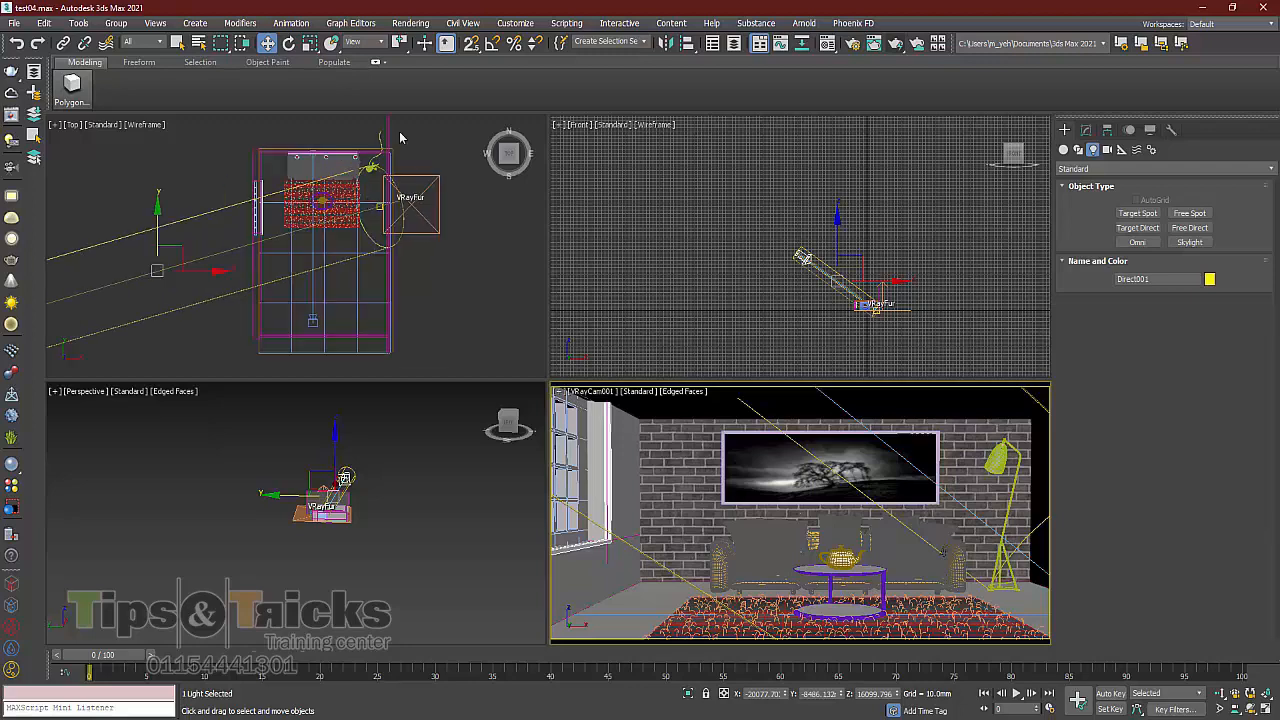
scroll(354, 241, down, 3)
scroll(363, 232, up, 3)
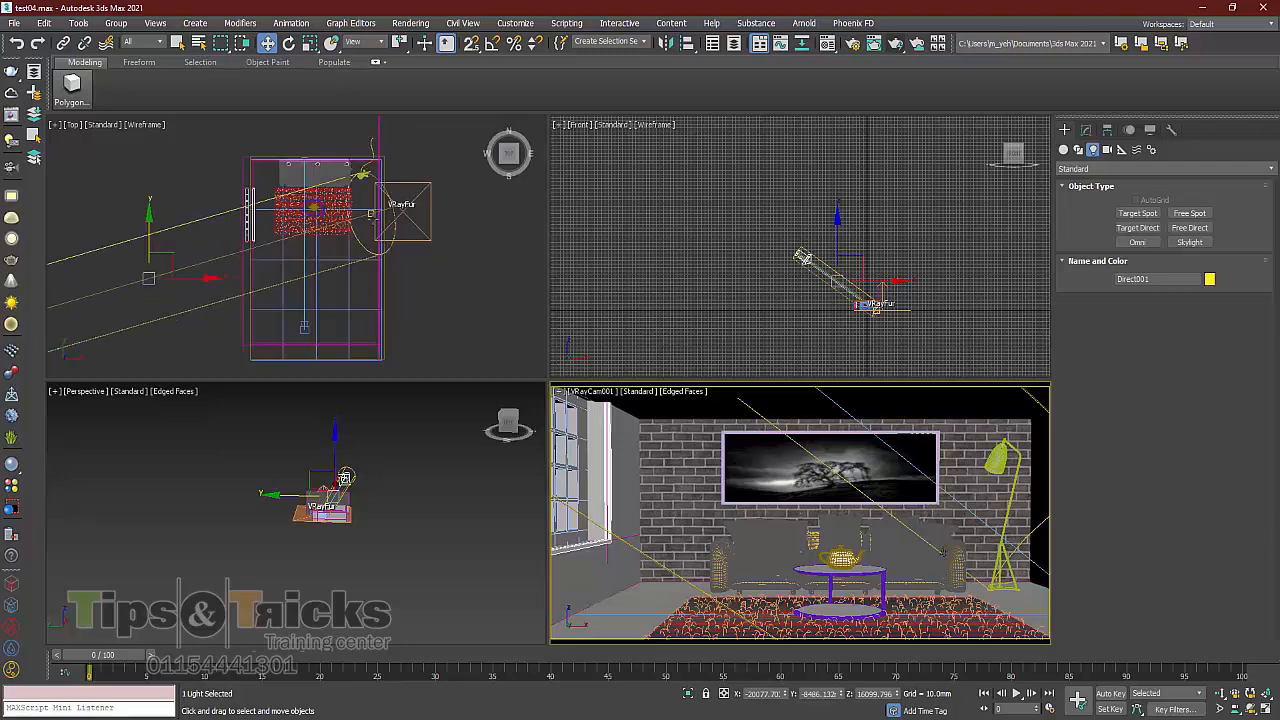
scroll(371, 231, up, 2)
scroll(371, 231, down, 2)
scroll(263, 271, down, 3)
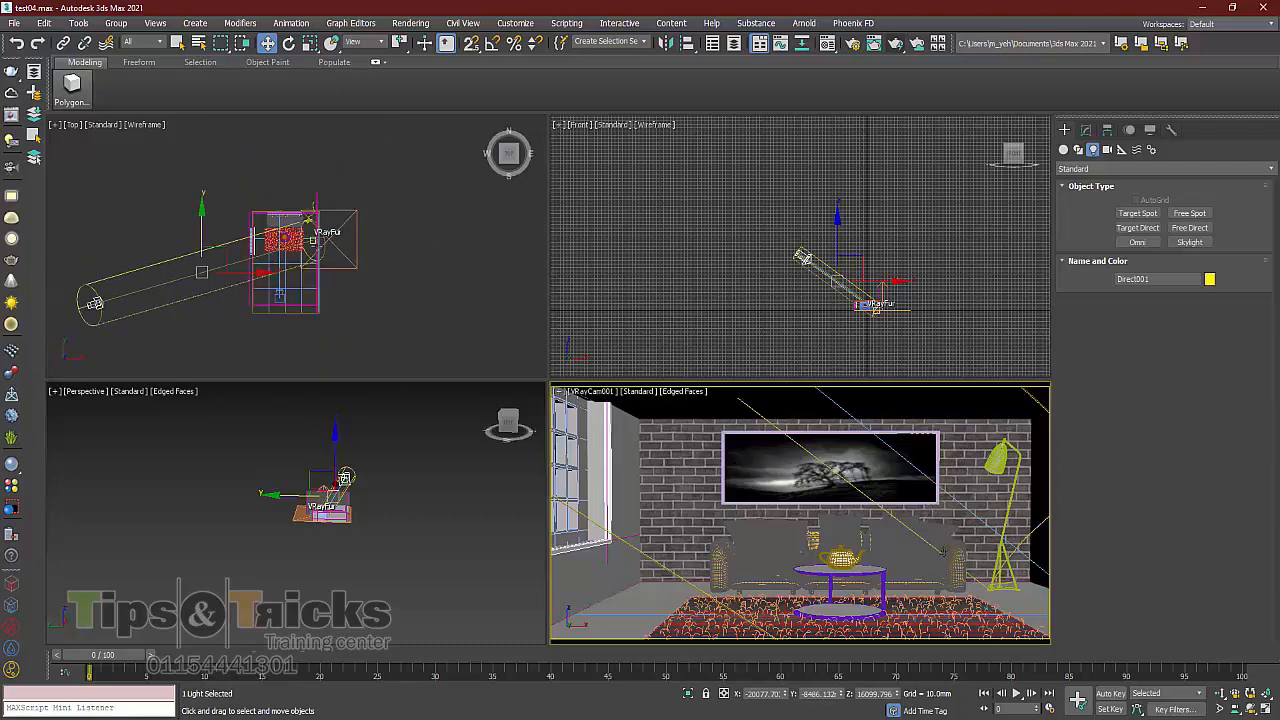
right_click(801, 466)
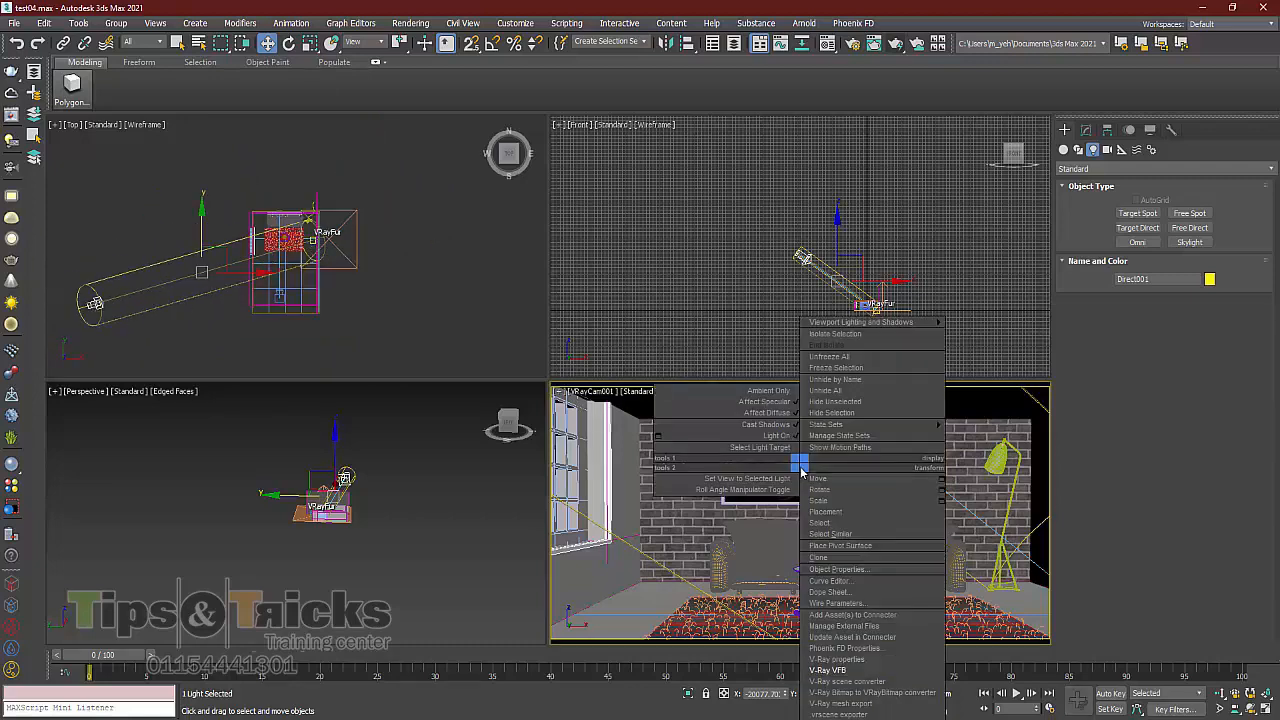
click(712, 559)
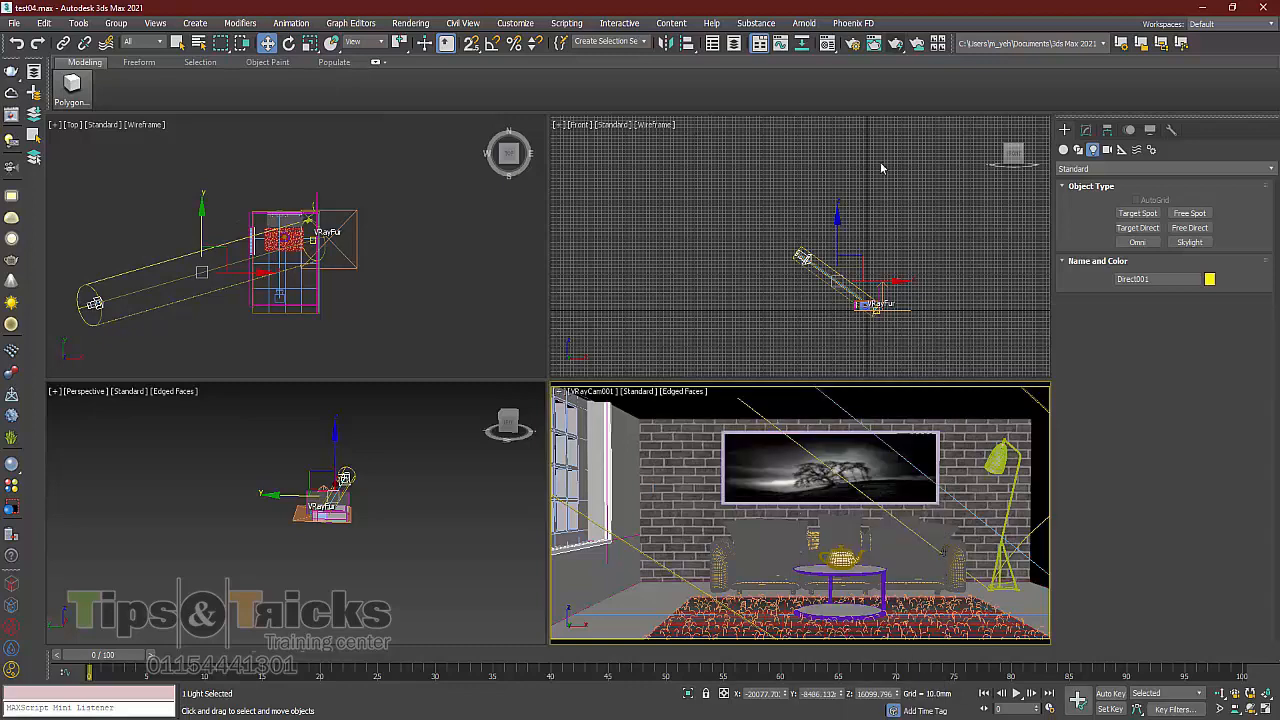
Render the camera view to check the light on the coffee table, stop the render and close the frame buffer
click(895, 43)
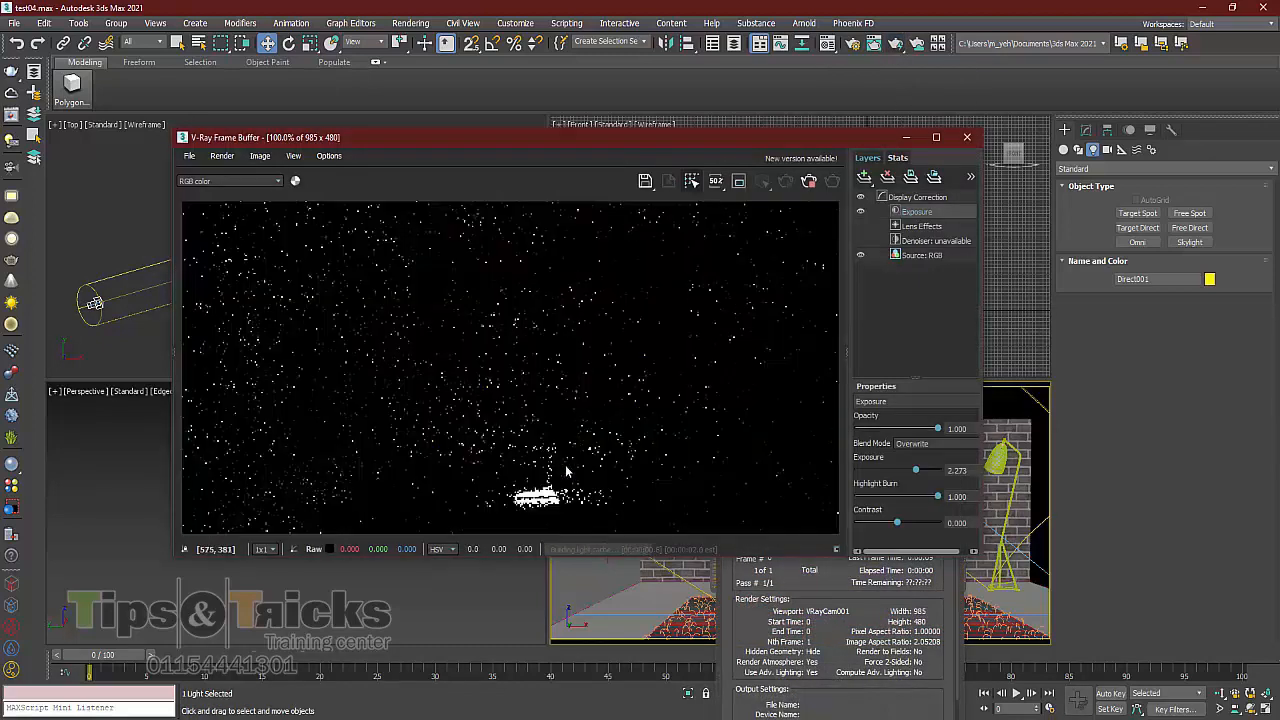
scroll(594, 505, up, 1)
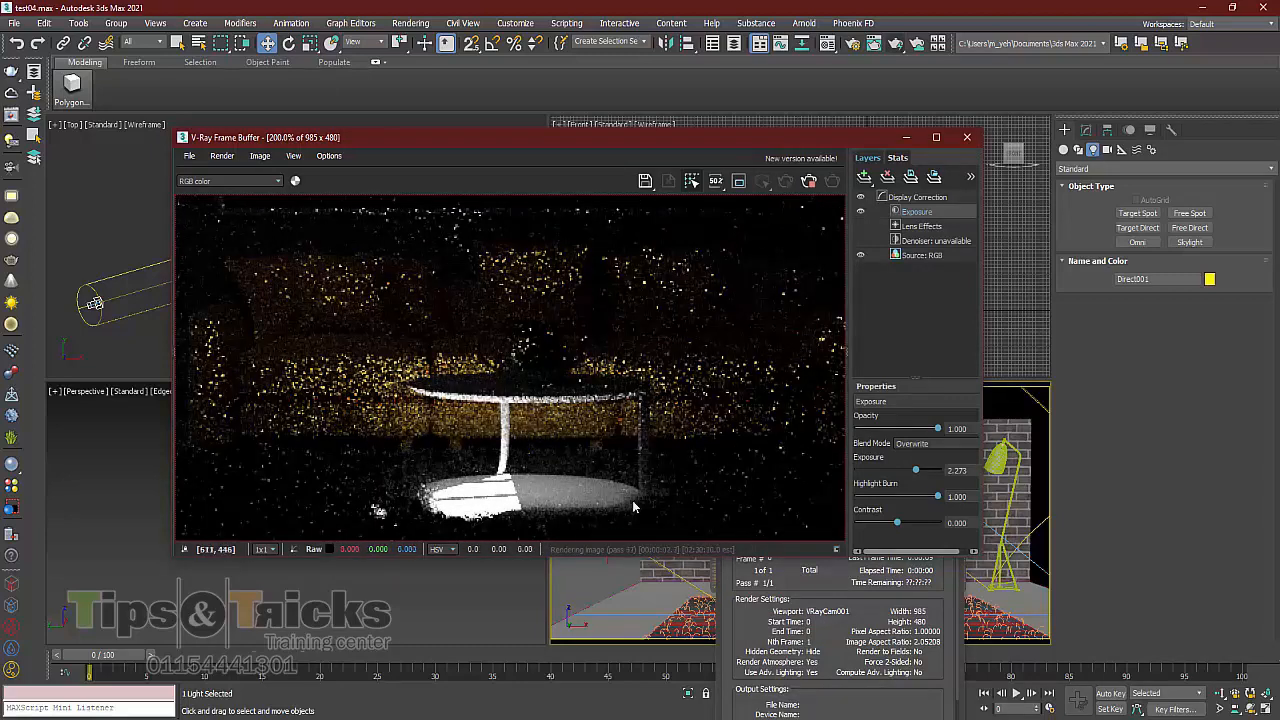
scroll(541, 421, down, 1)
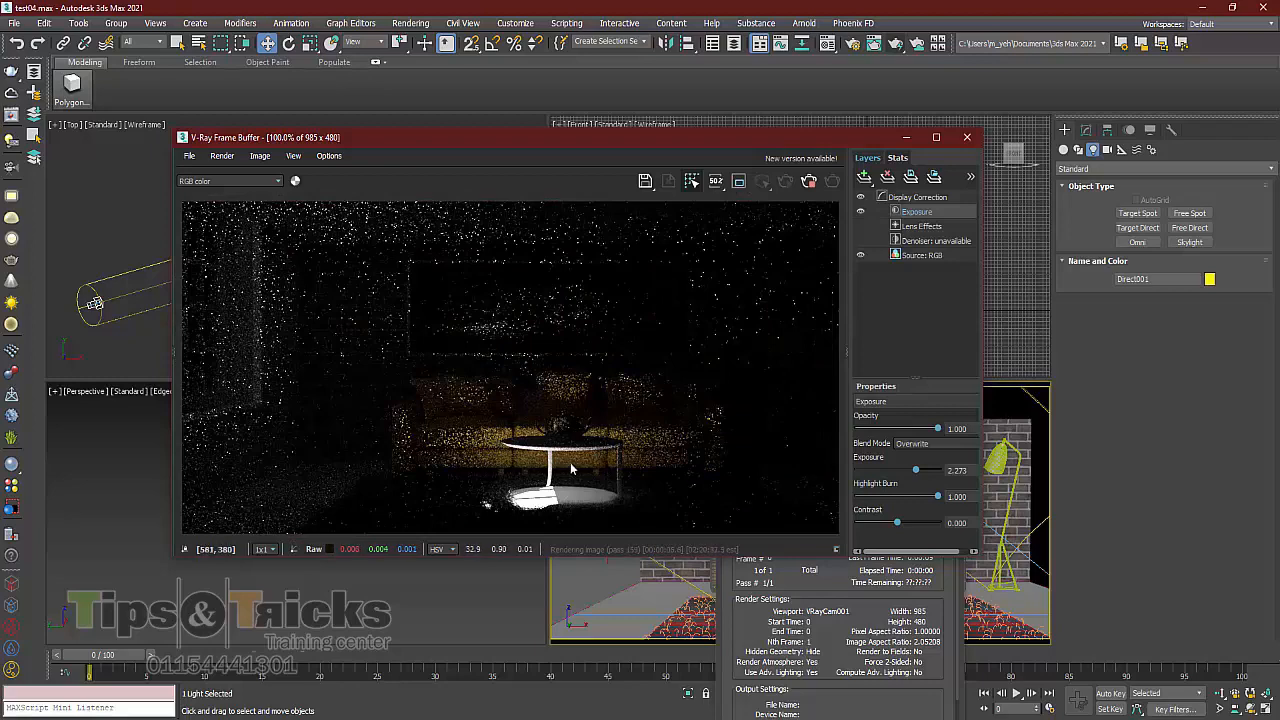
click(809, 181)
click(966, 140)
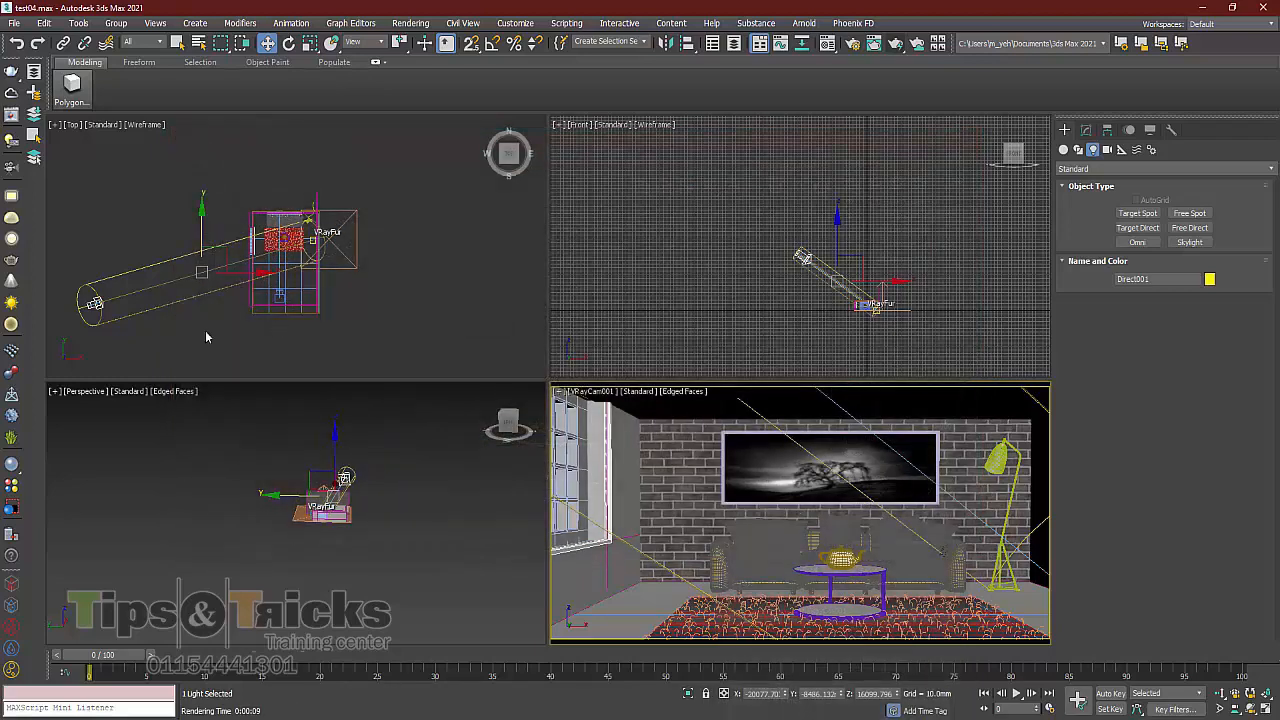
Start an interactive render in the V-Ray Frame Buffer and place its window clear of the upper viewports
click(95, 302)
right_click(636, 525)
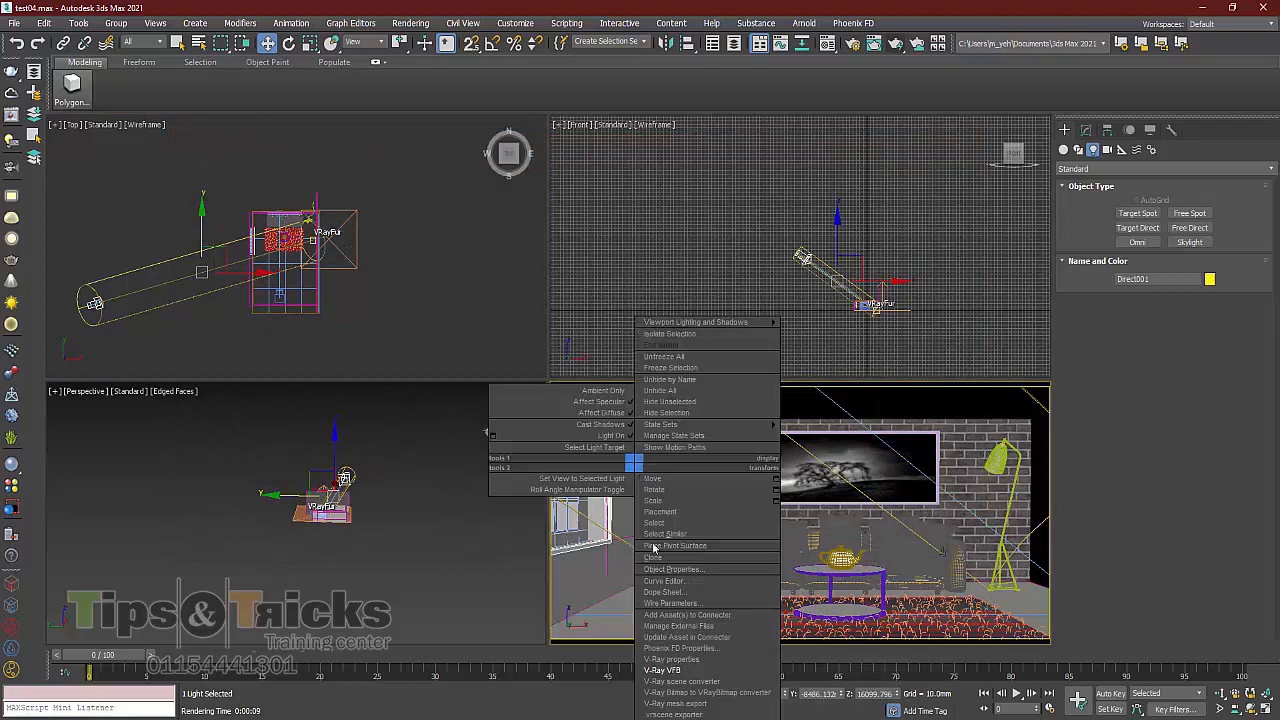
click(662, 670)
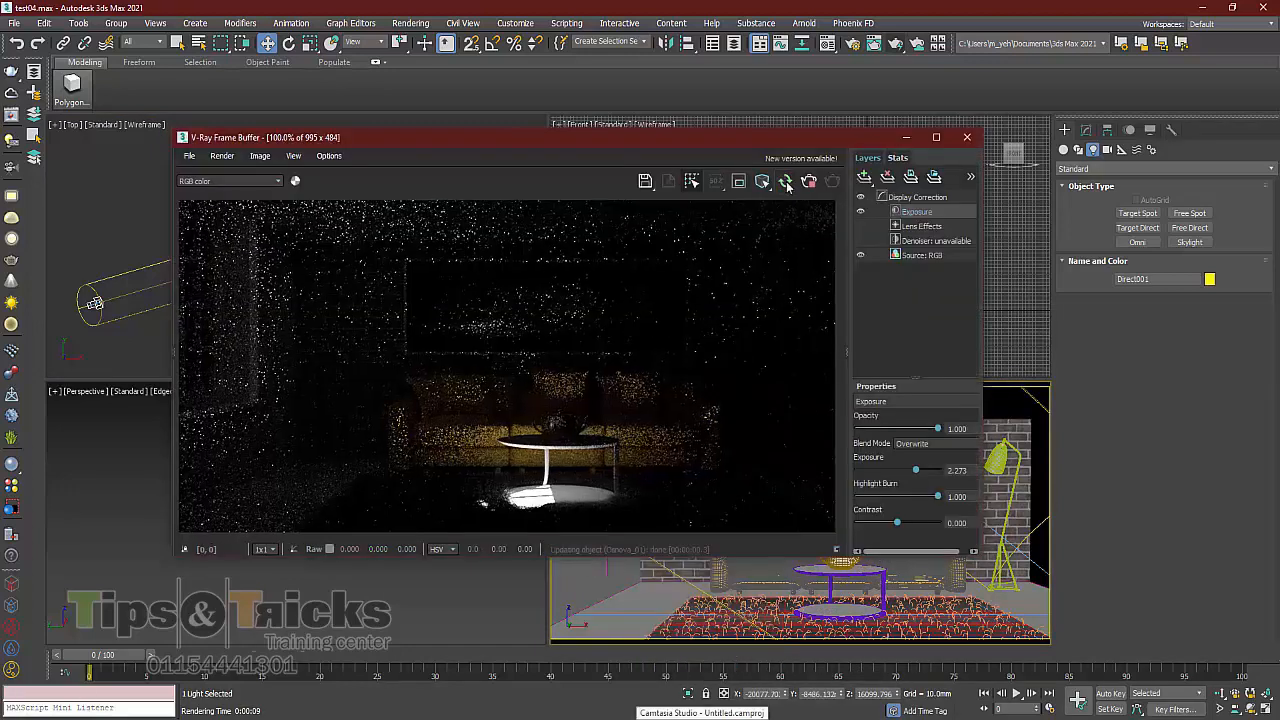
click(785, 181)
drag(818, 145, 754, 299)
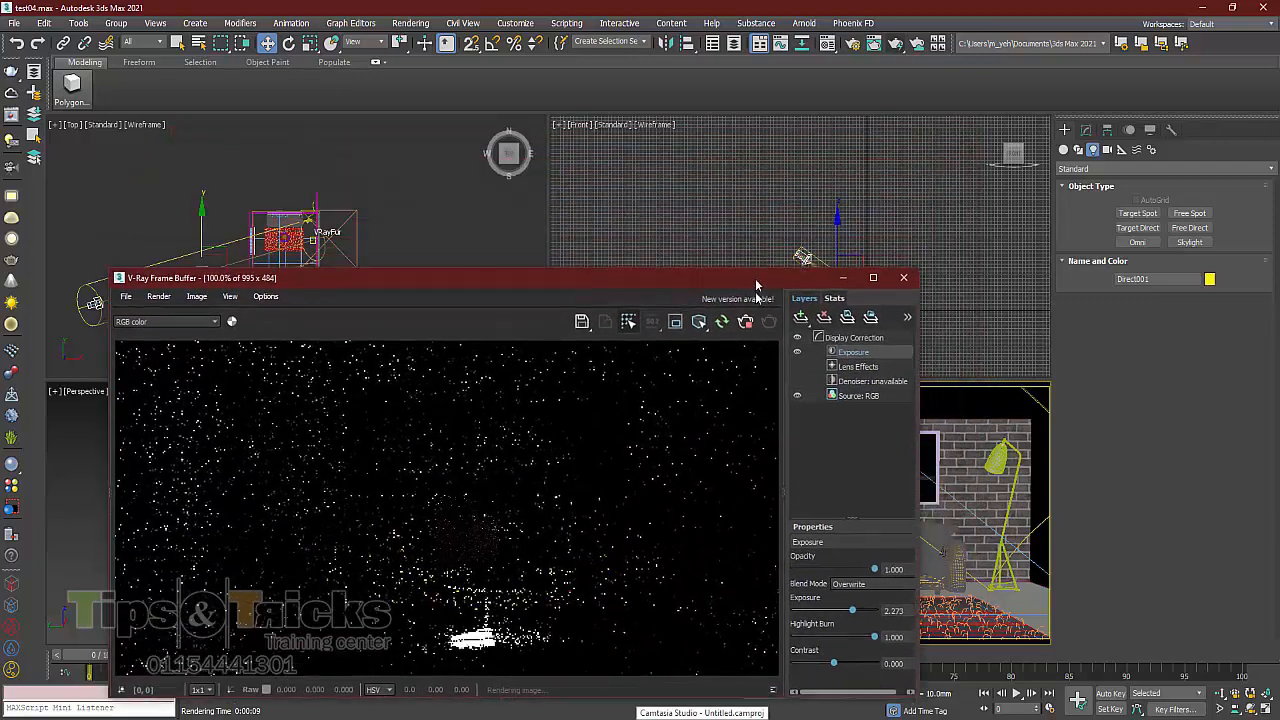
Widen the directional light's Hotspot/Beam to about 10678 mm so its cone covers the whole room, and inspect the interactive render
click(1084, 138)
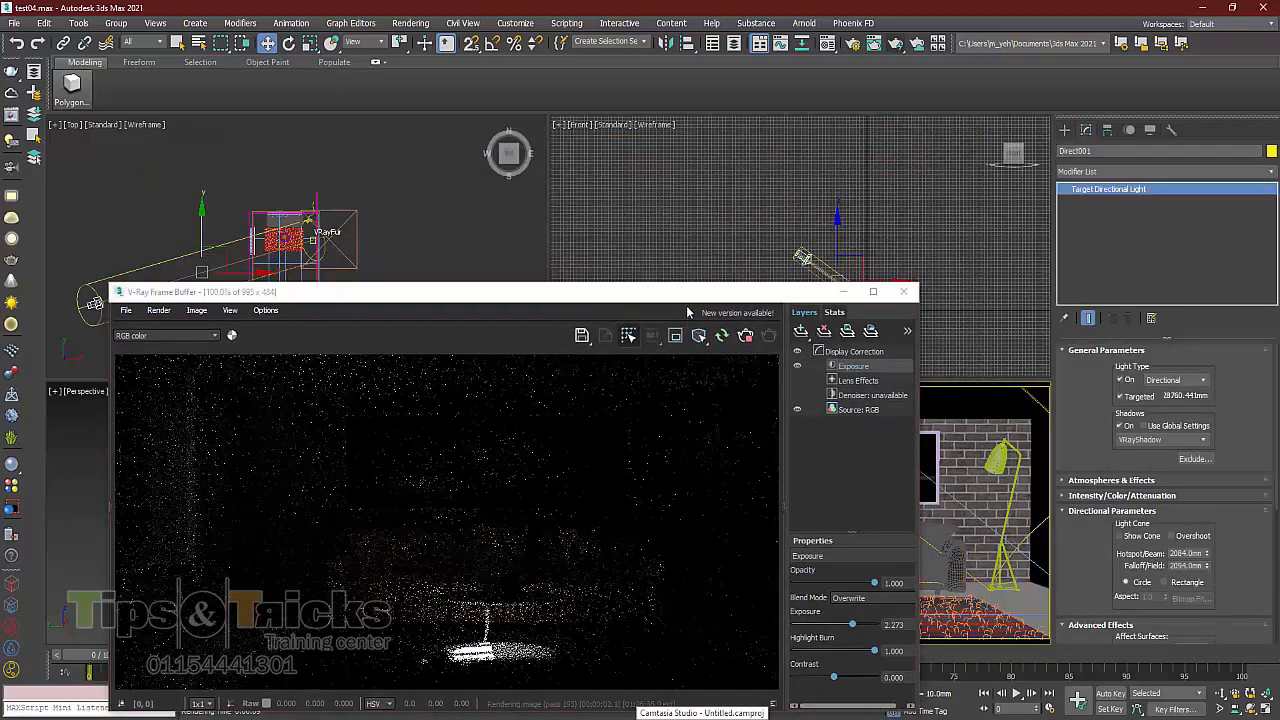
drag(720, 292, 814, 134)
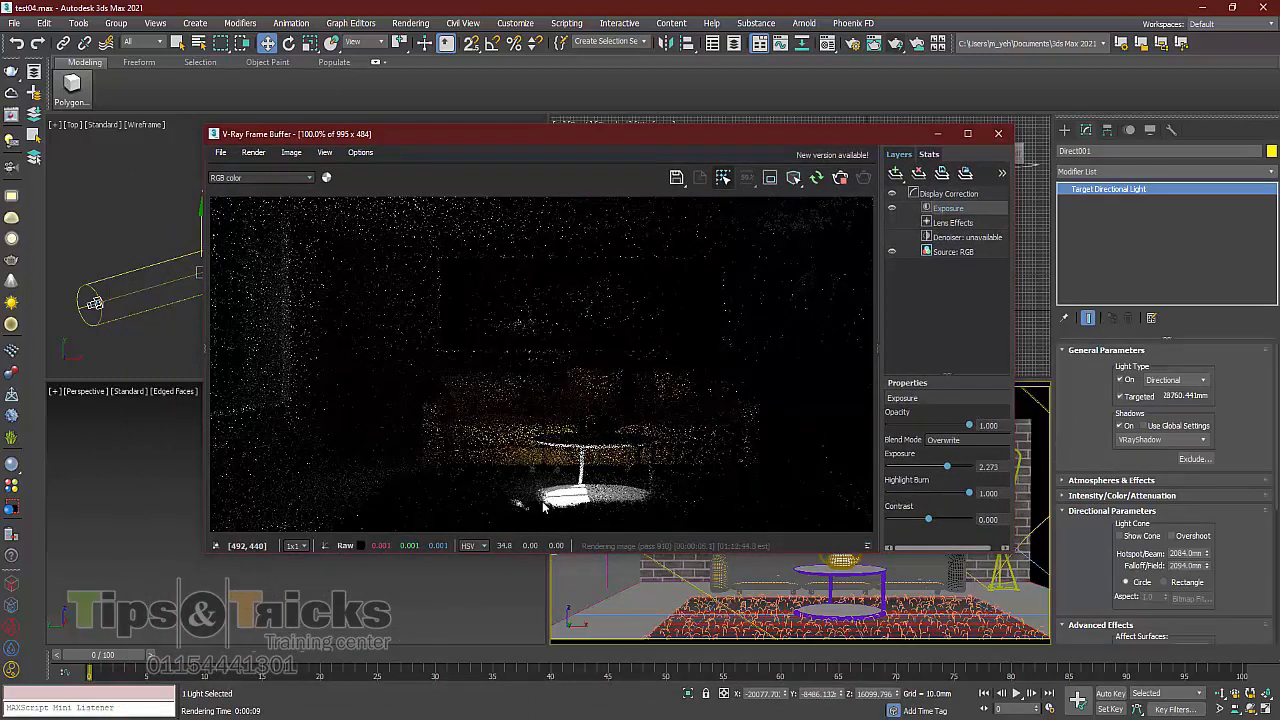
click(1127, 427)
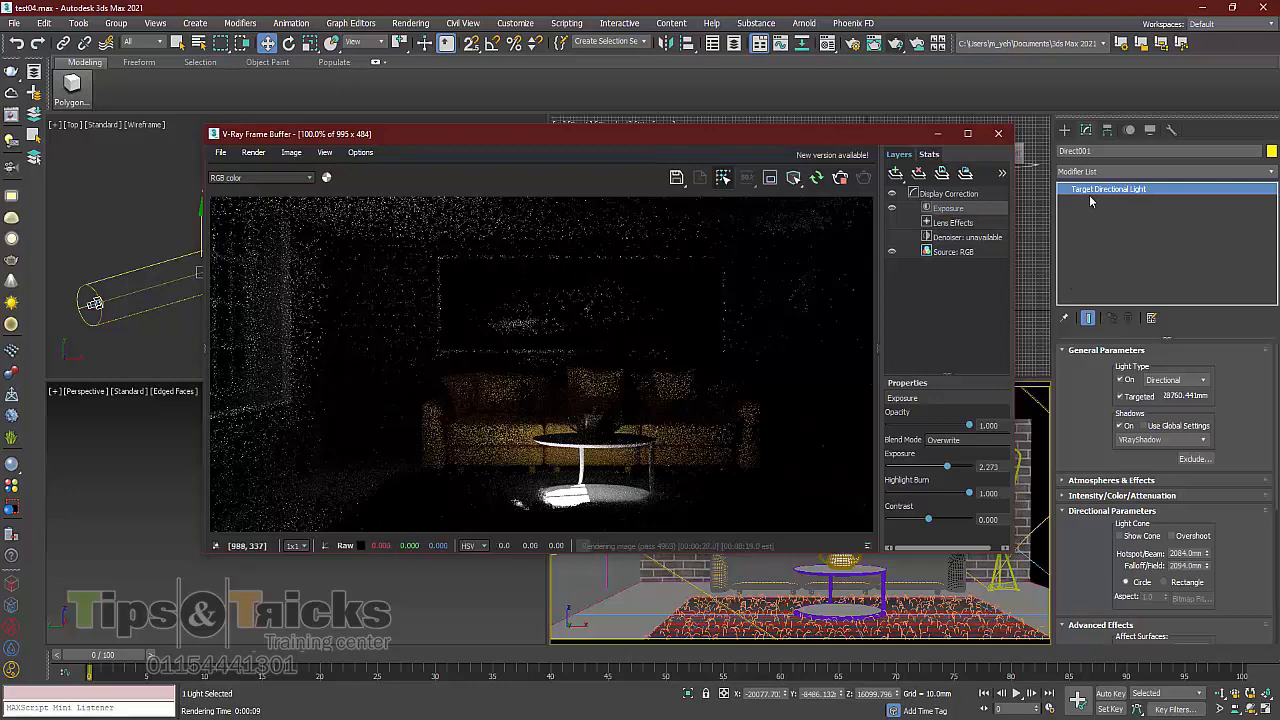
drag(785, 136, 763, 370)
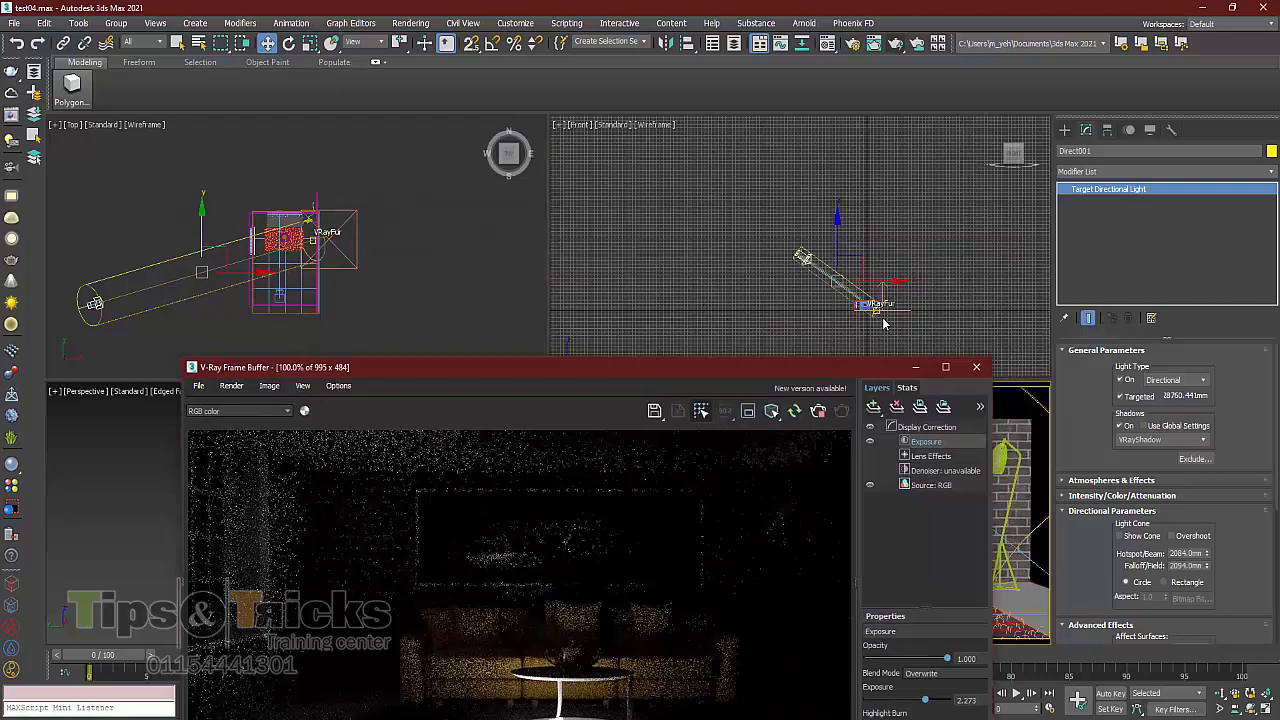
drag(1094, 568, 1098, 525)
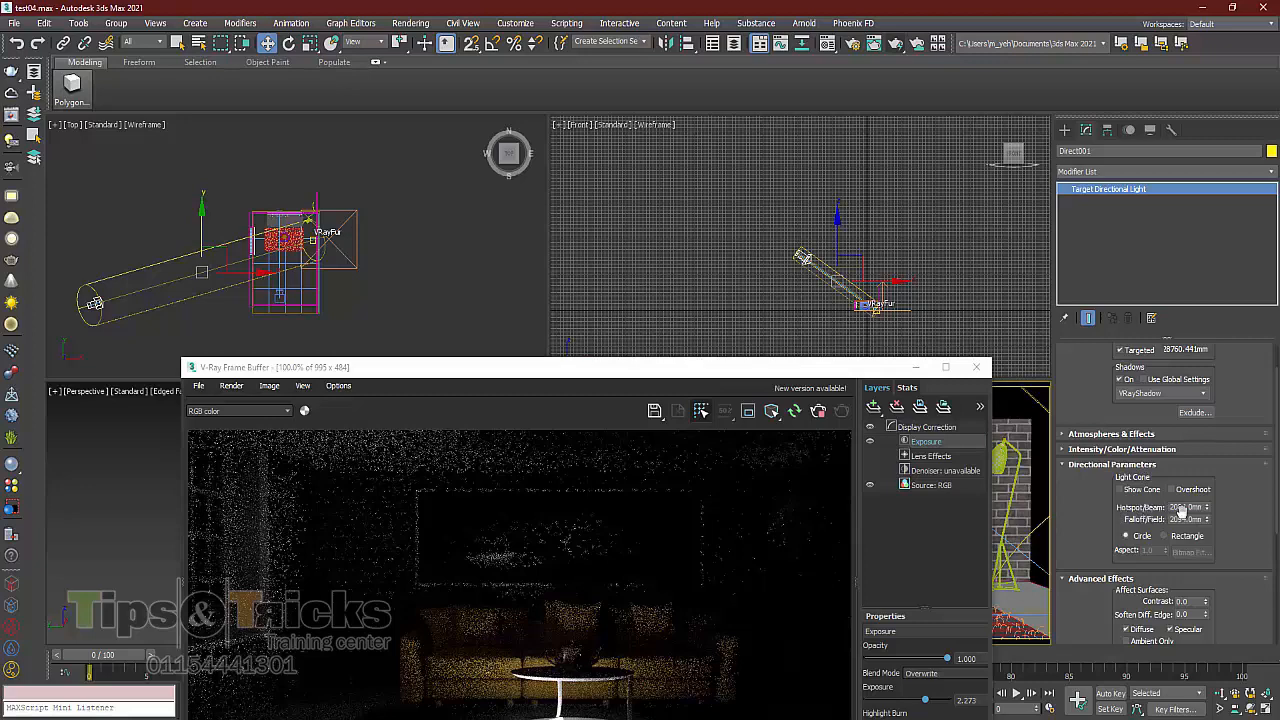
drag(1207, 511, 63, 251)
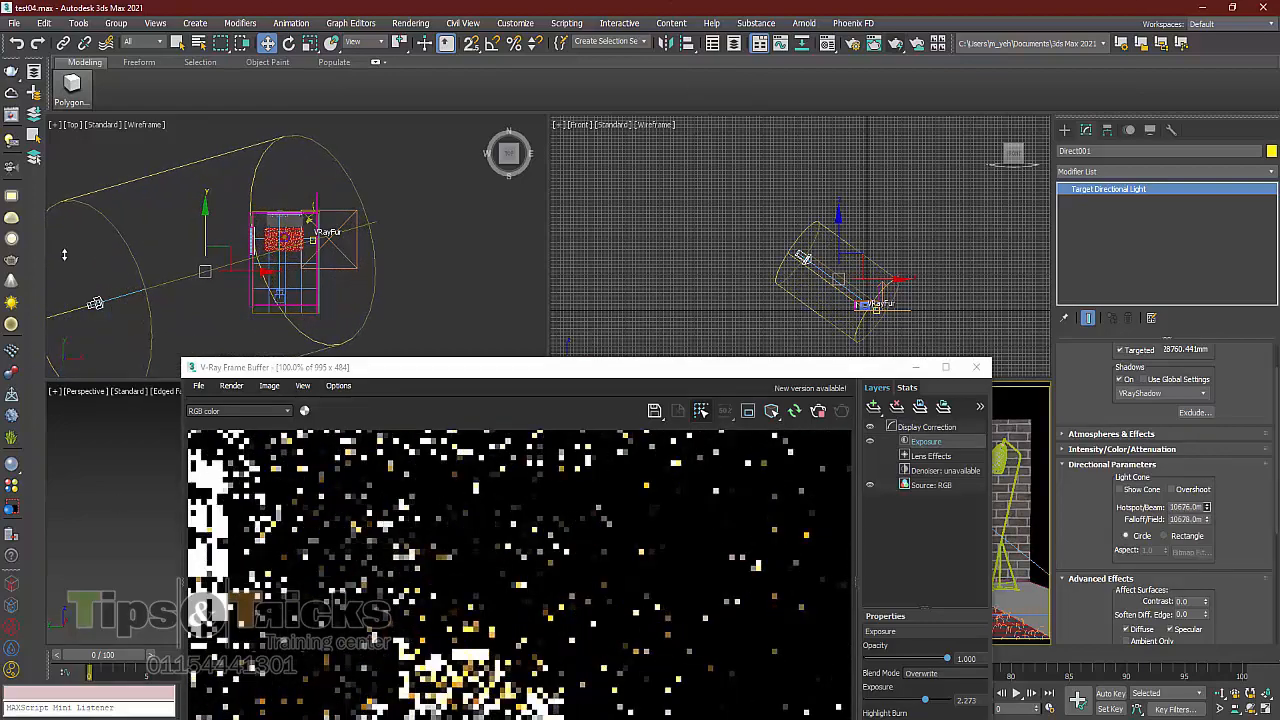
drag(546, 367, 543, 120)
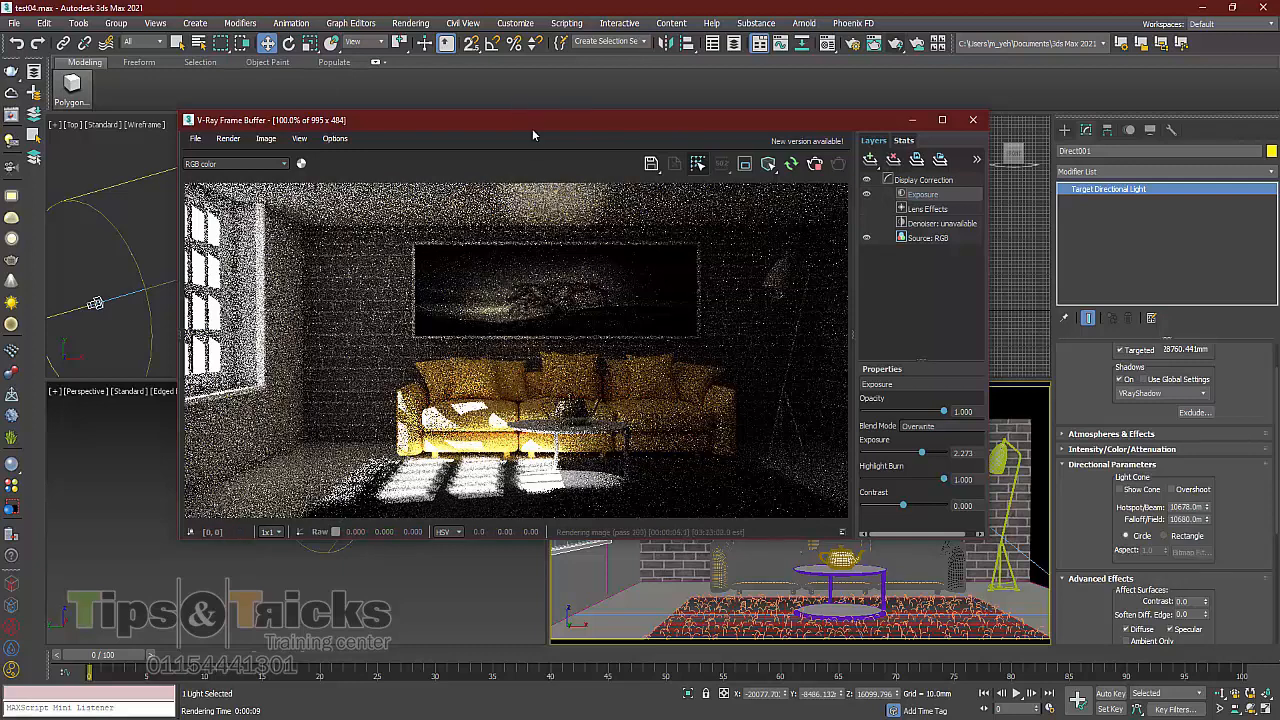
drag(534, 119, 588, 113)
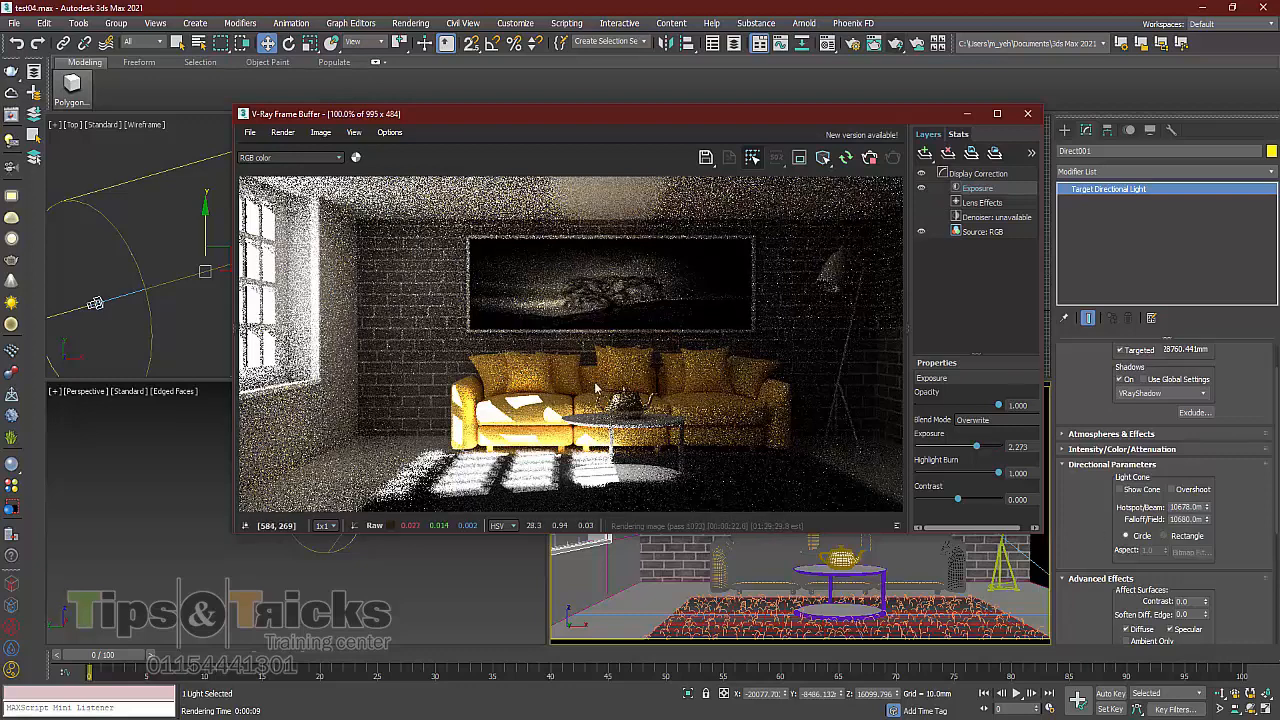
Add a new Volume Light atmosphere to the directional light and restart the interactive render
scroll(1095, 540, down, 5)
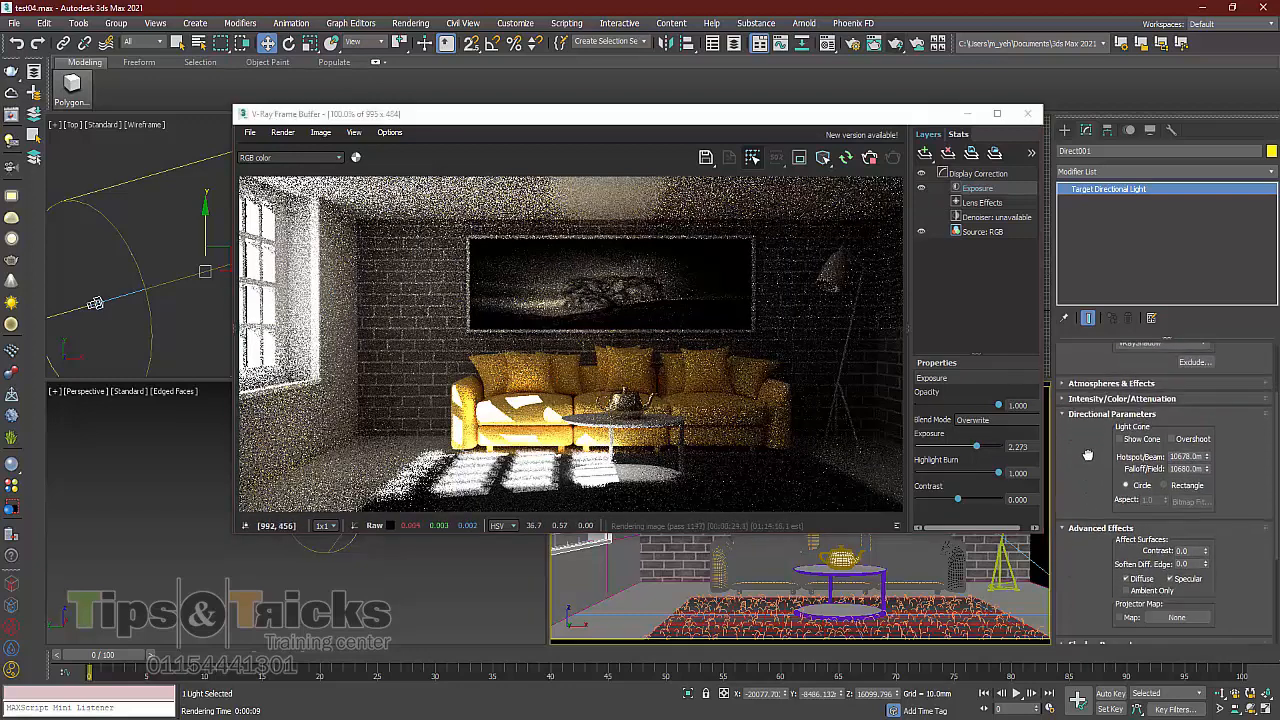
scroll(1097, 557, down, 1)
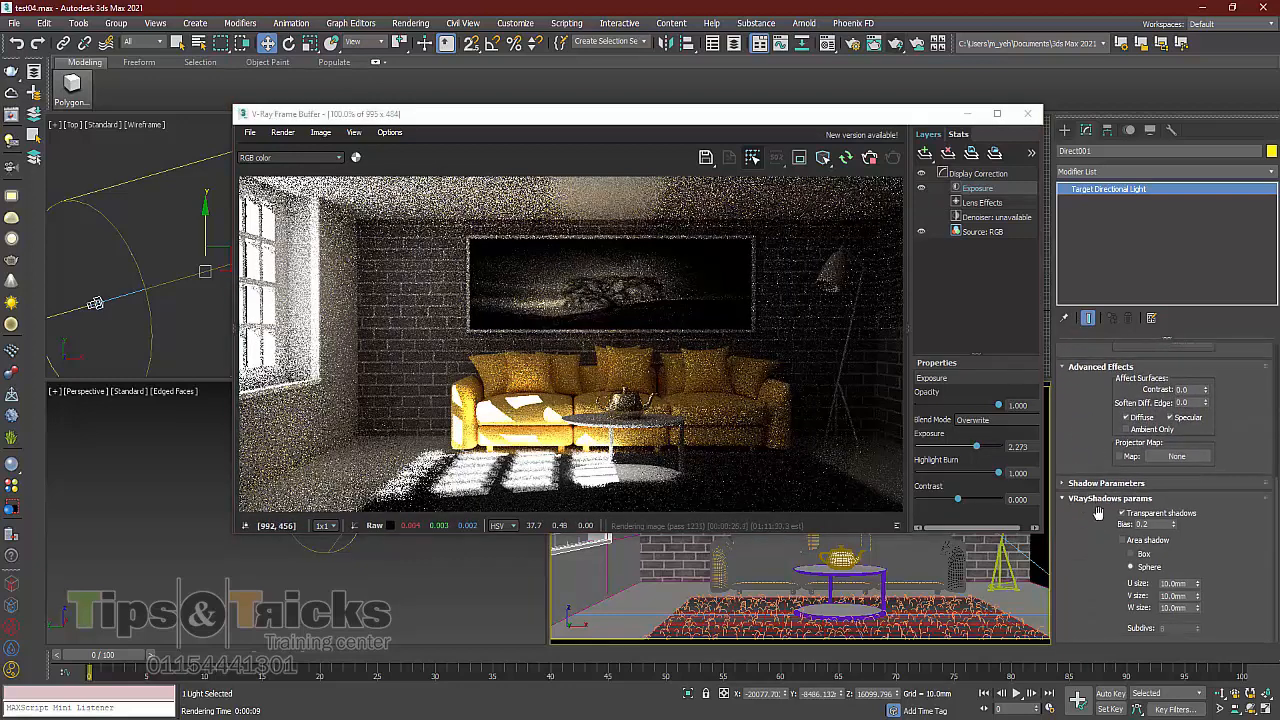
scroll(1103, 500, up, 5)
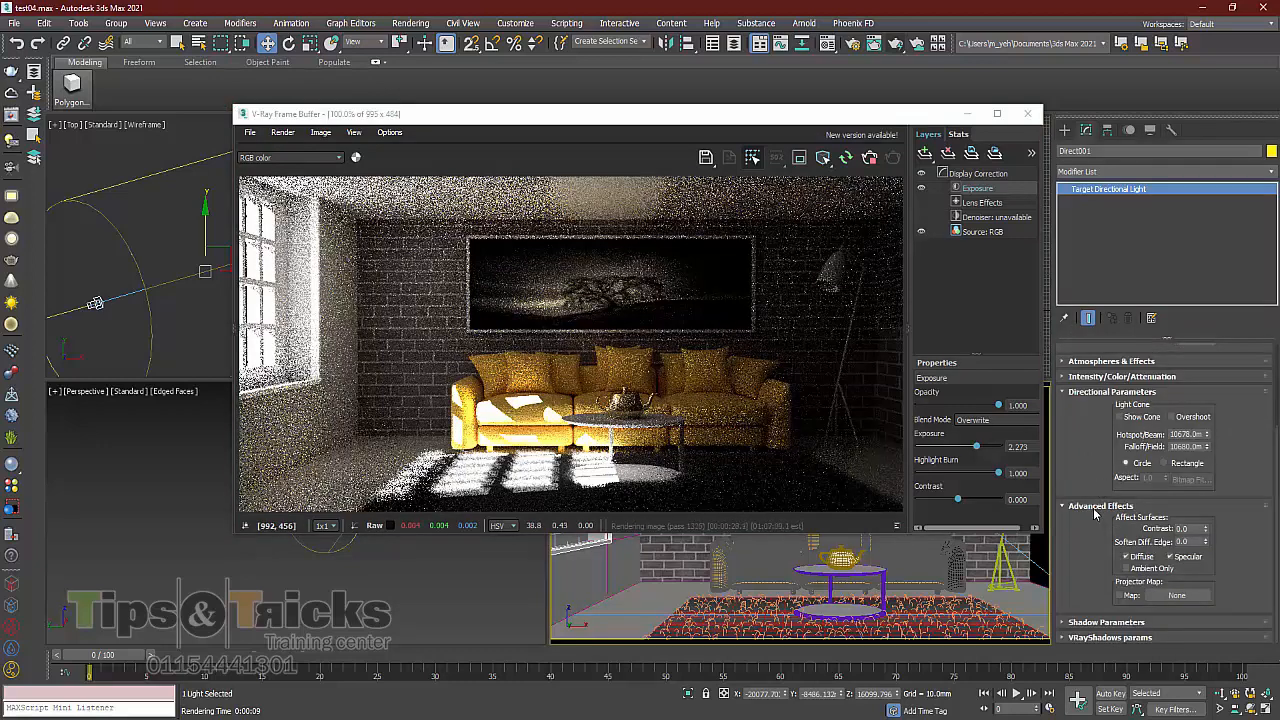
click(1104, 361)
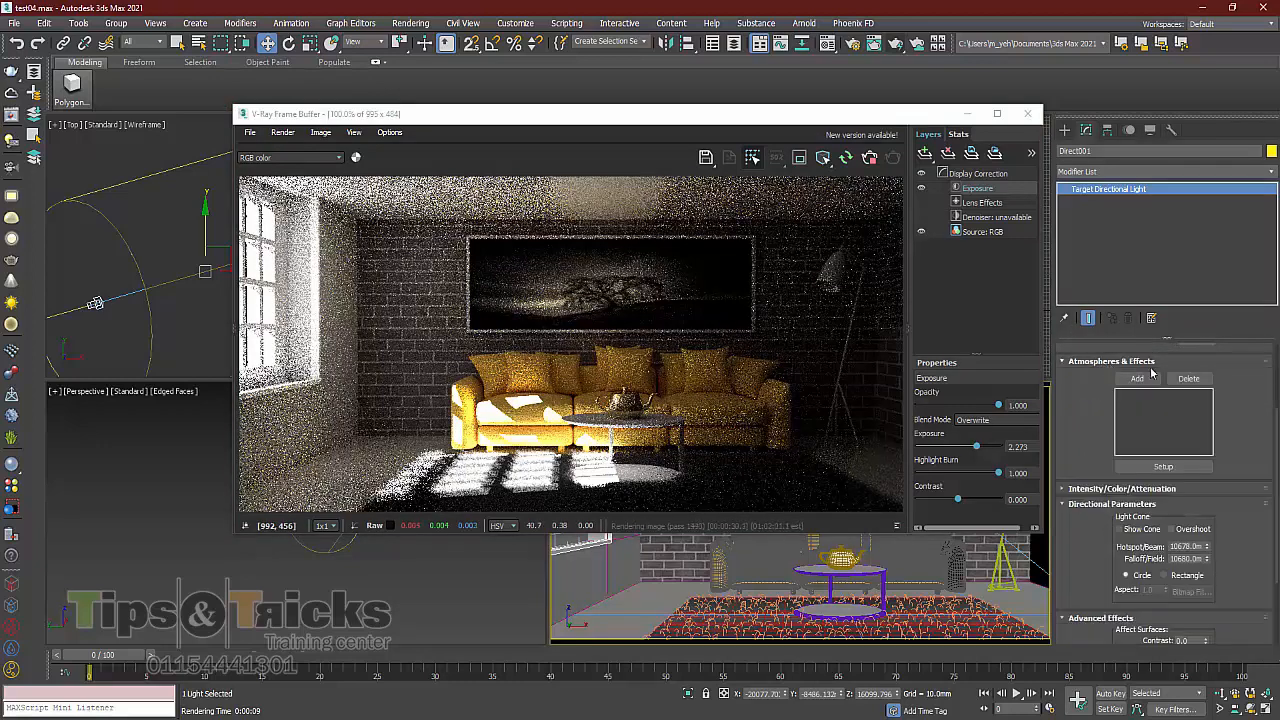
click(1137, 379)
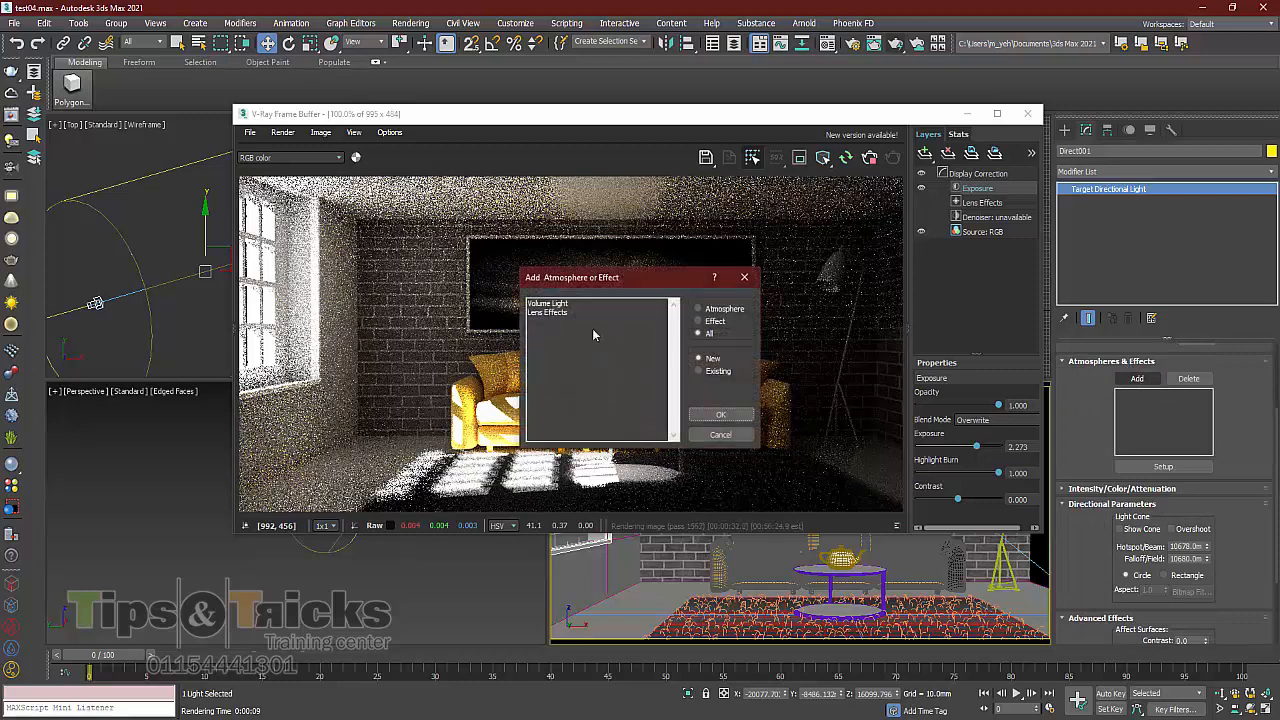
click(543, 304)
click(720, 414)
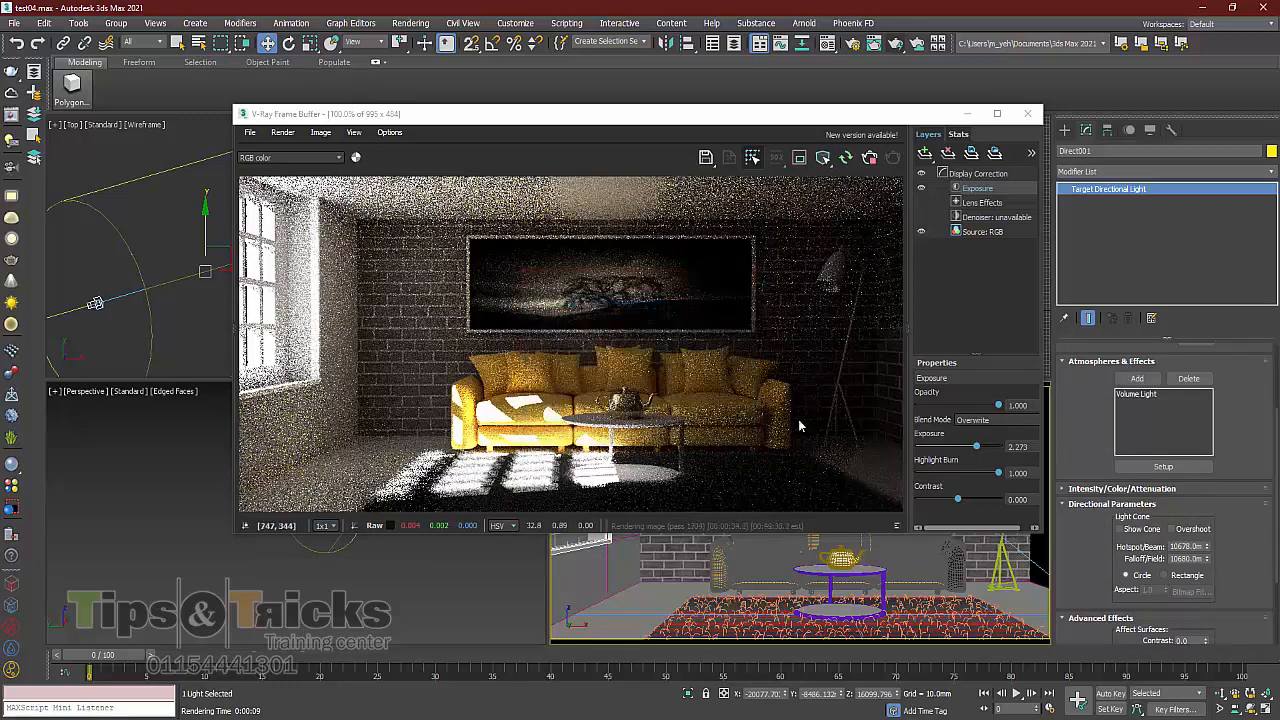
click(846, 158)
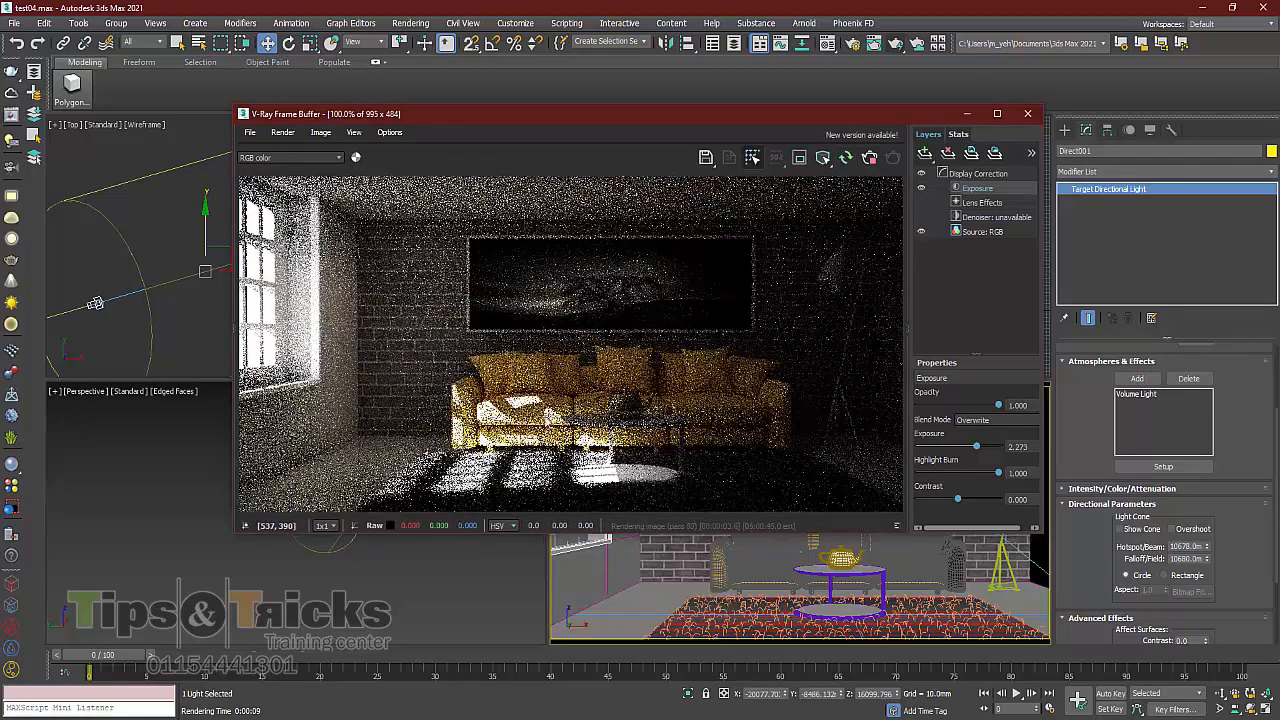
Set the directional light's shadow type to Shadow Map
click(1107, 386)
scroll(1120, 410, up, 3)
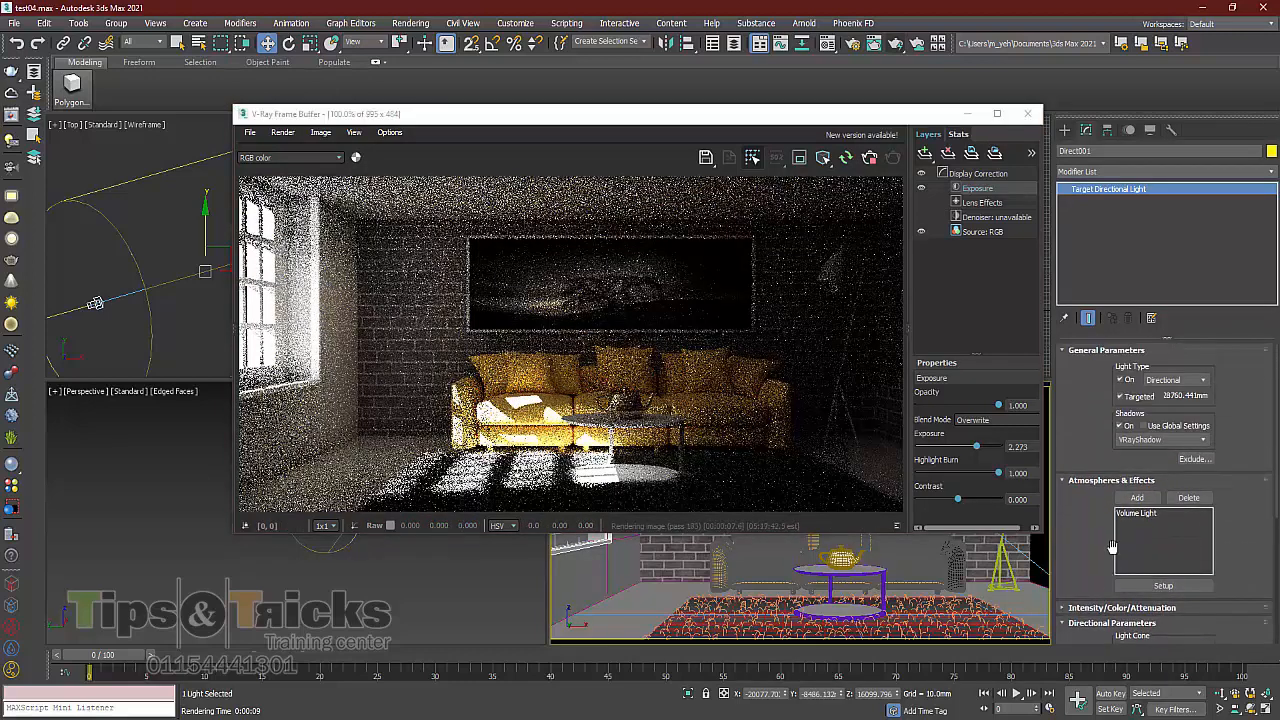
click(1141, 442)
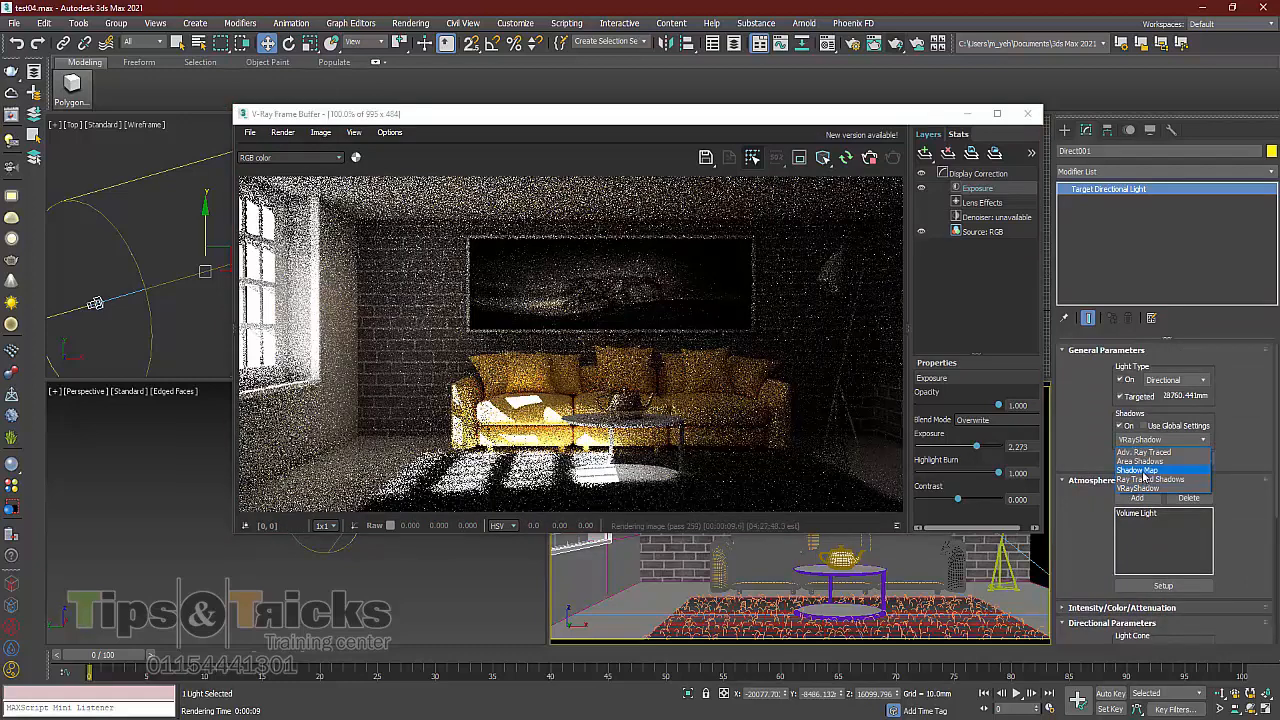
click(1146, 470)
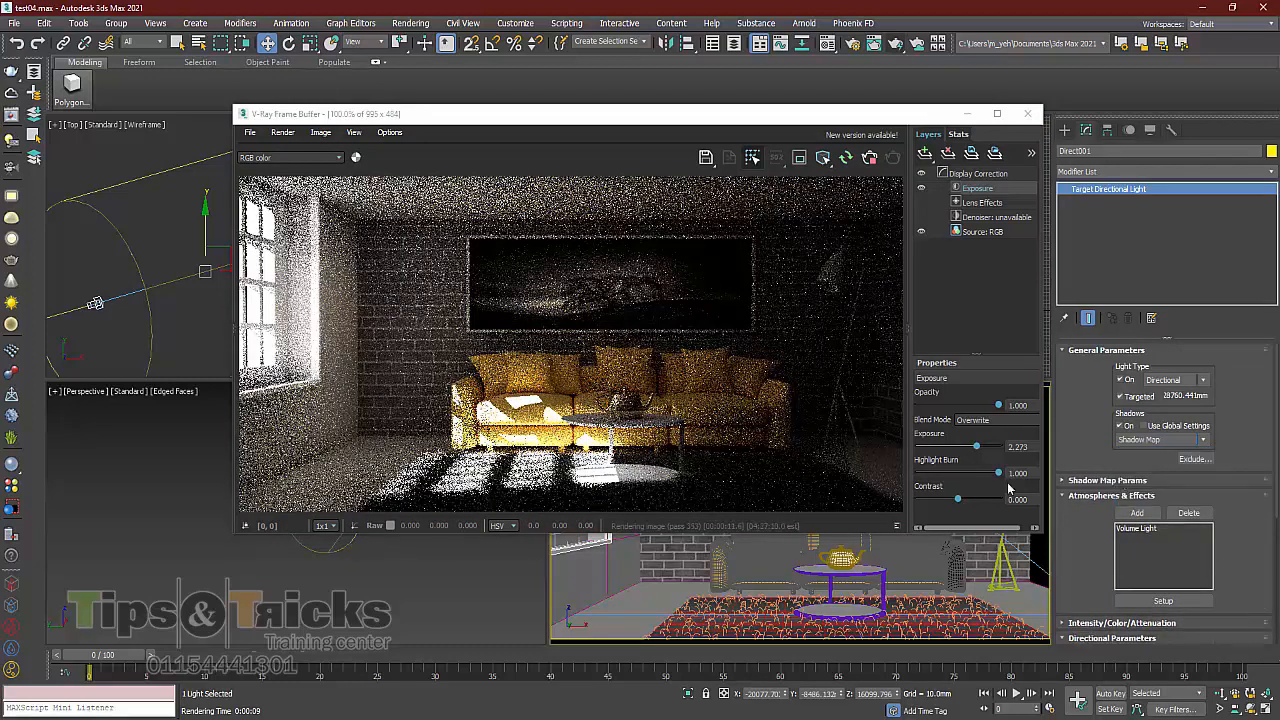
Set the Volume Light's Density to 0.001, restarting the interactive render before and after the change to compare the rays
click(876, 160)
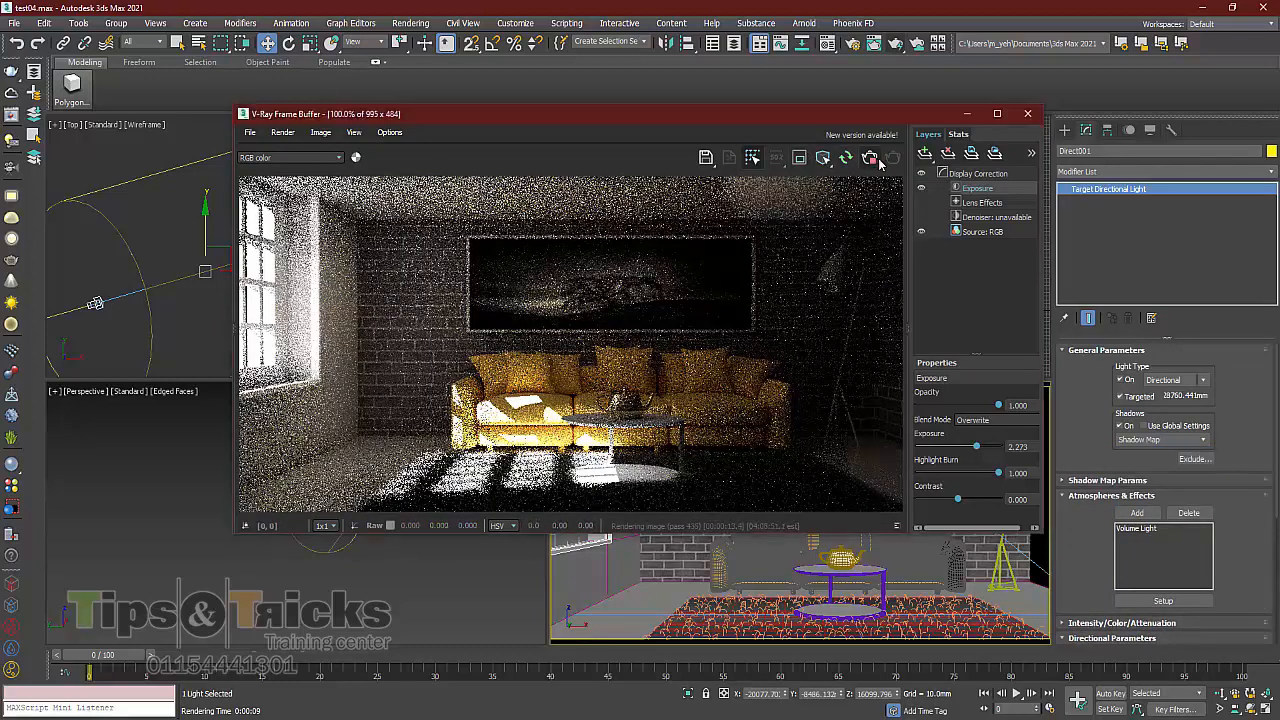
click(846, 160)
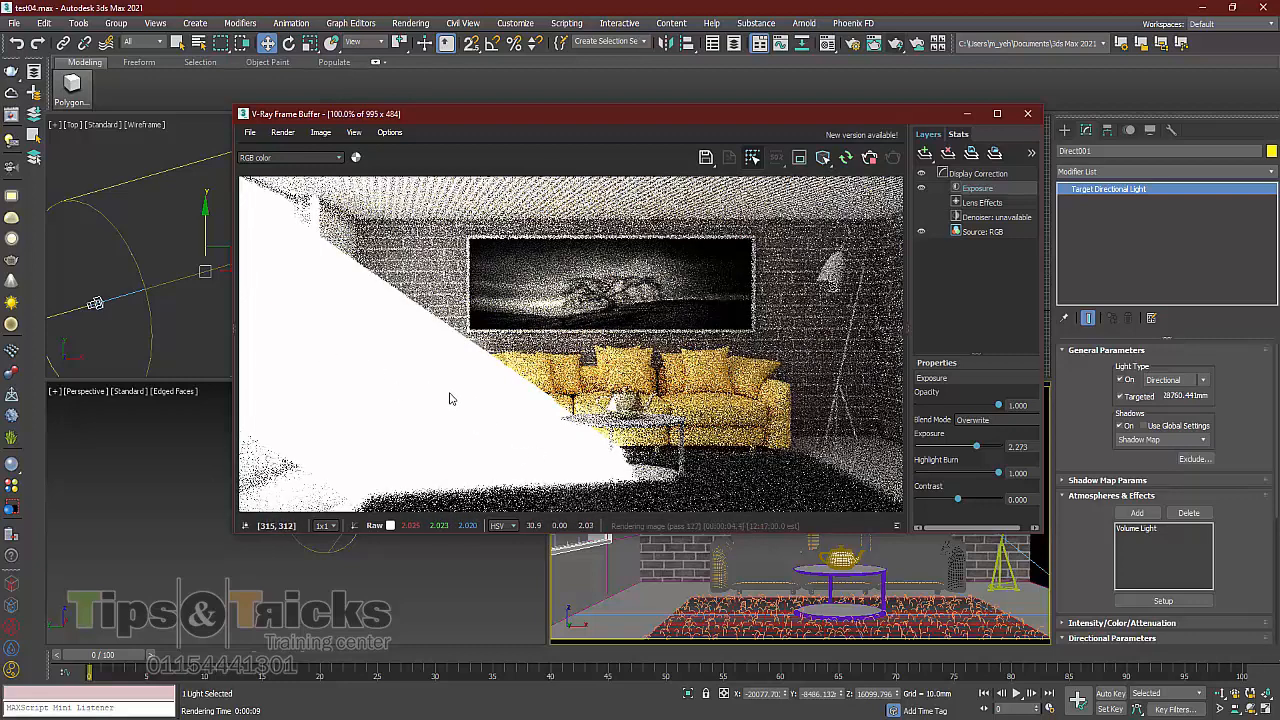
click(1135, 530)
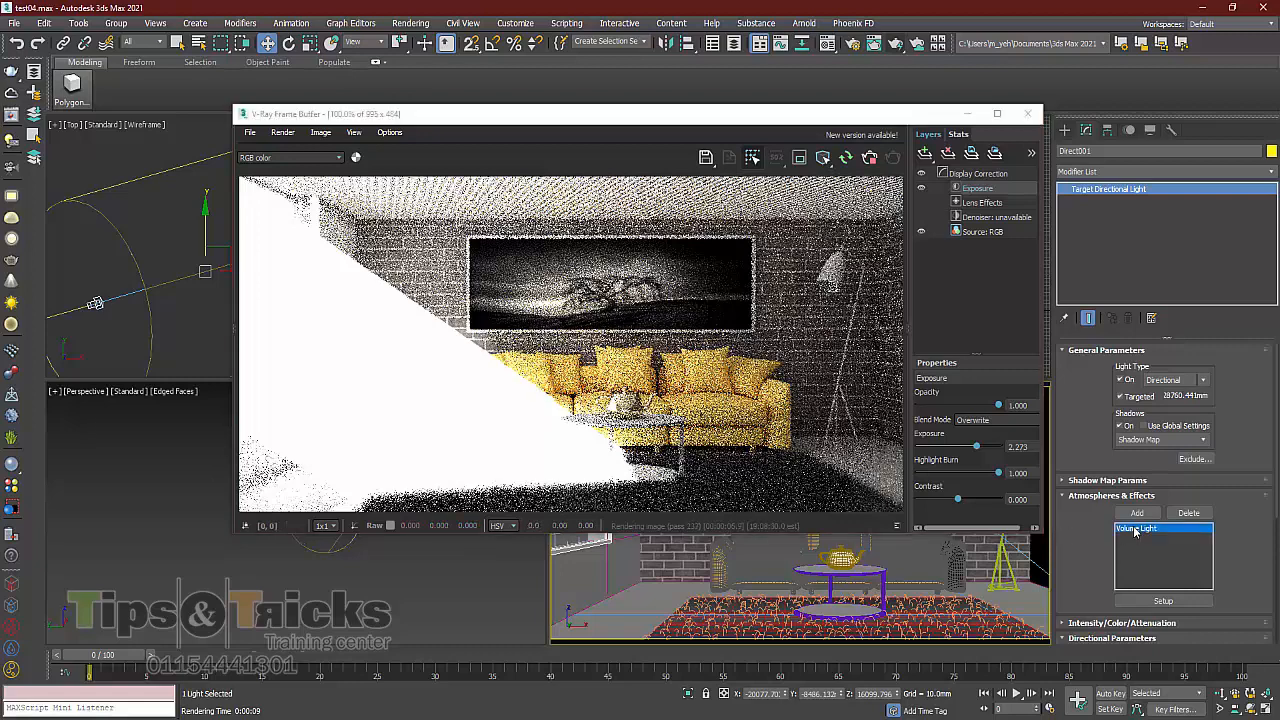
click(1163, 600)
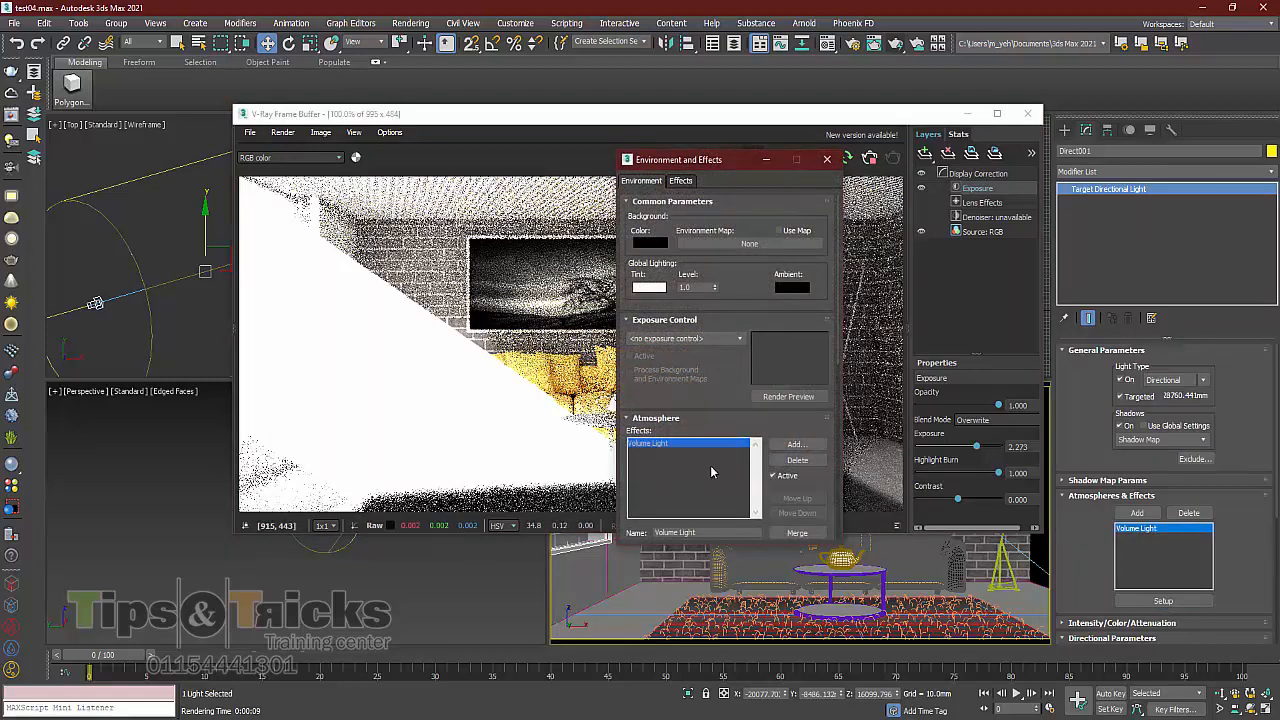
scroll(712, 424, down, 5)
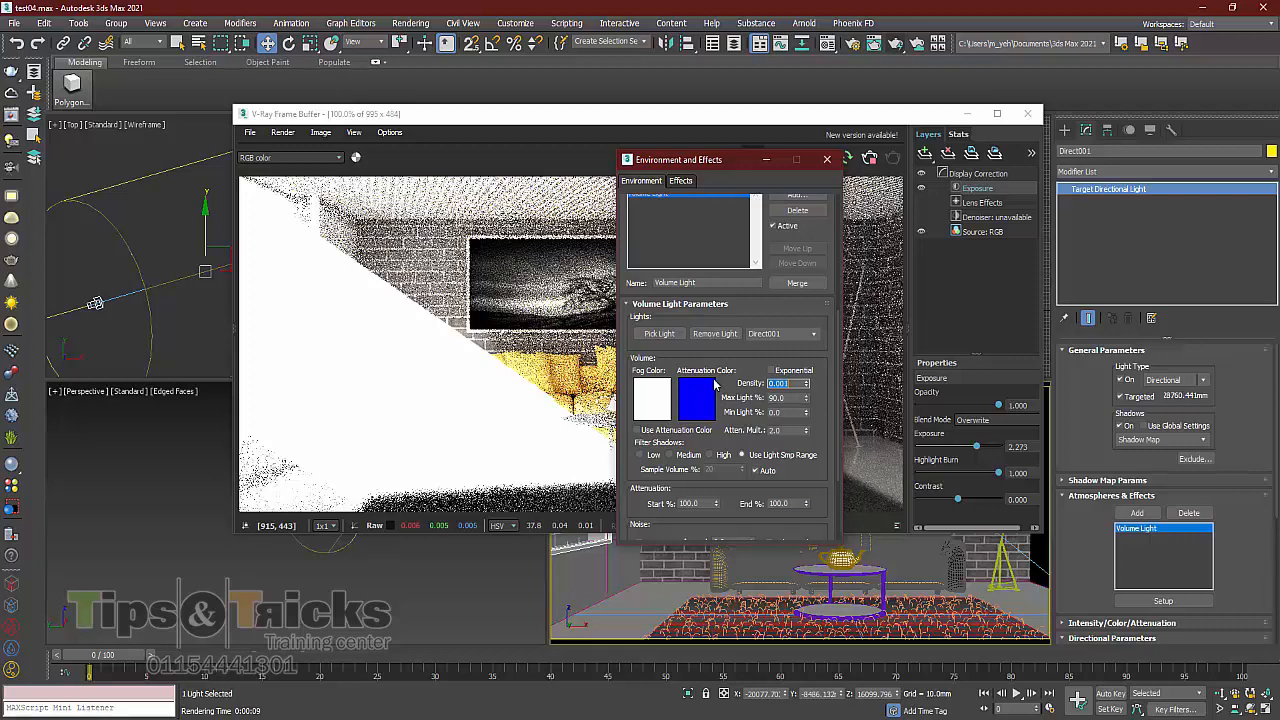
click(827, 159)
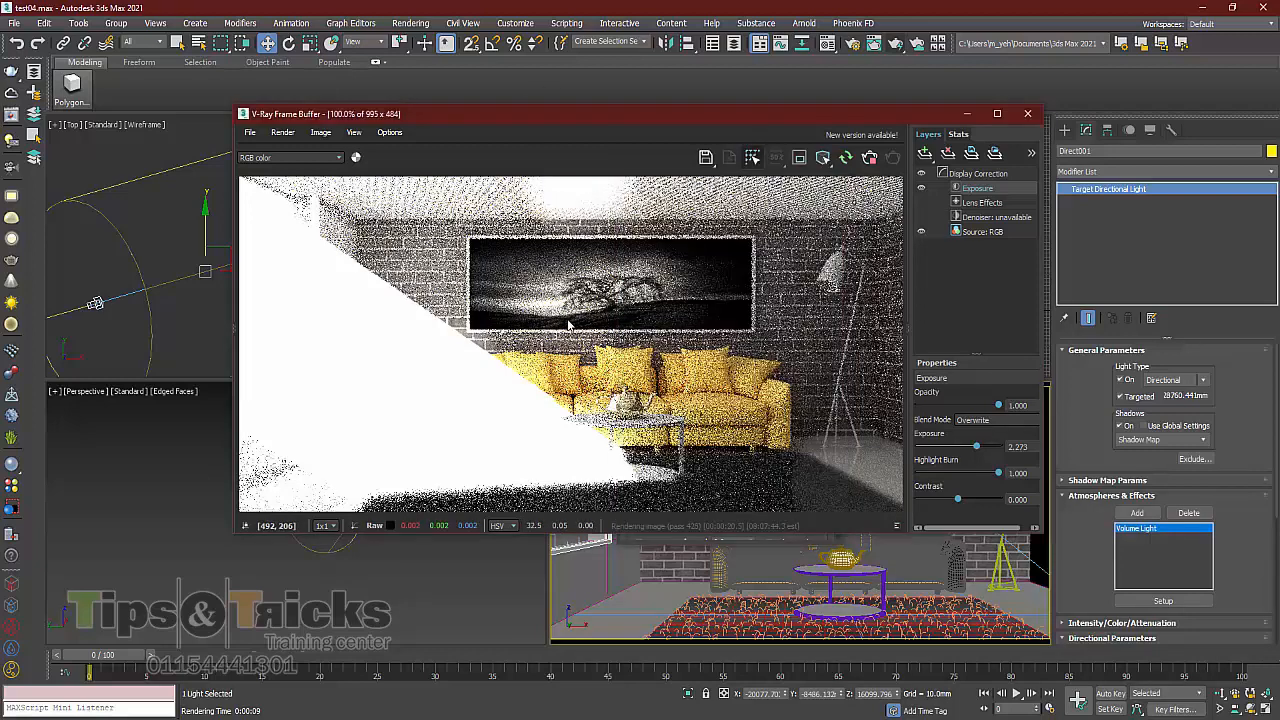
click(846, 160)
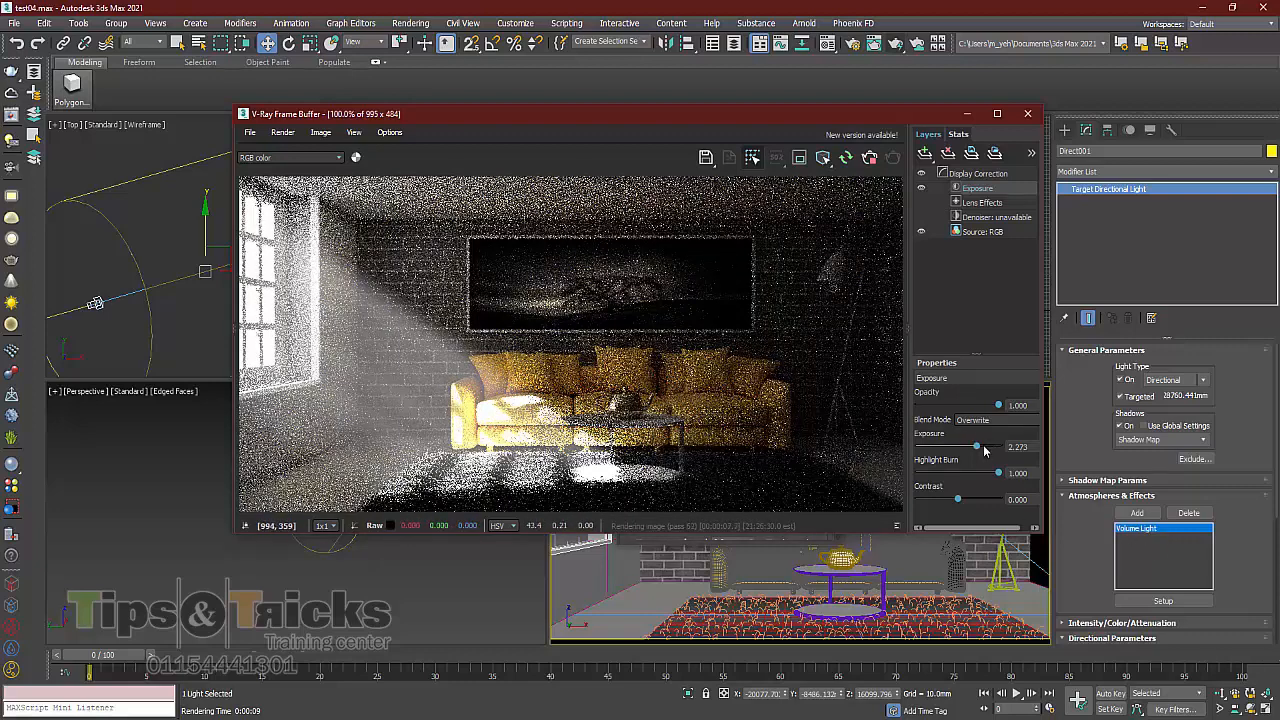
Raise the frame buffer's Exposure to about 2.521, inspect the sun rays, and stop and close the interactive render
drag(976, 445, 979, 449)
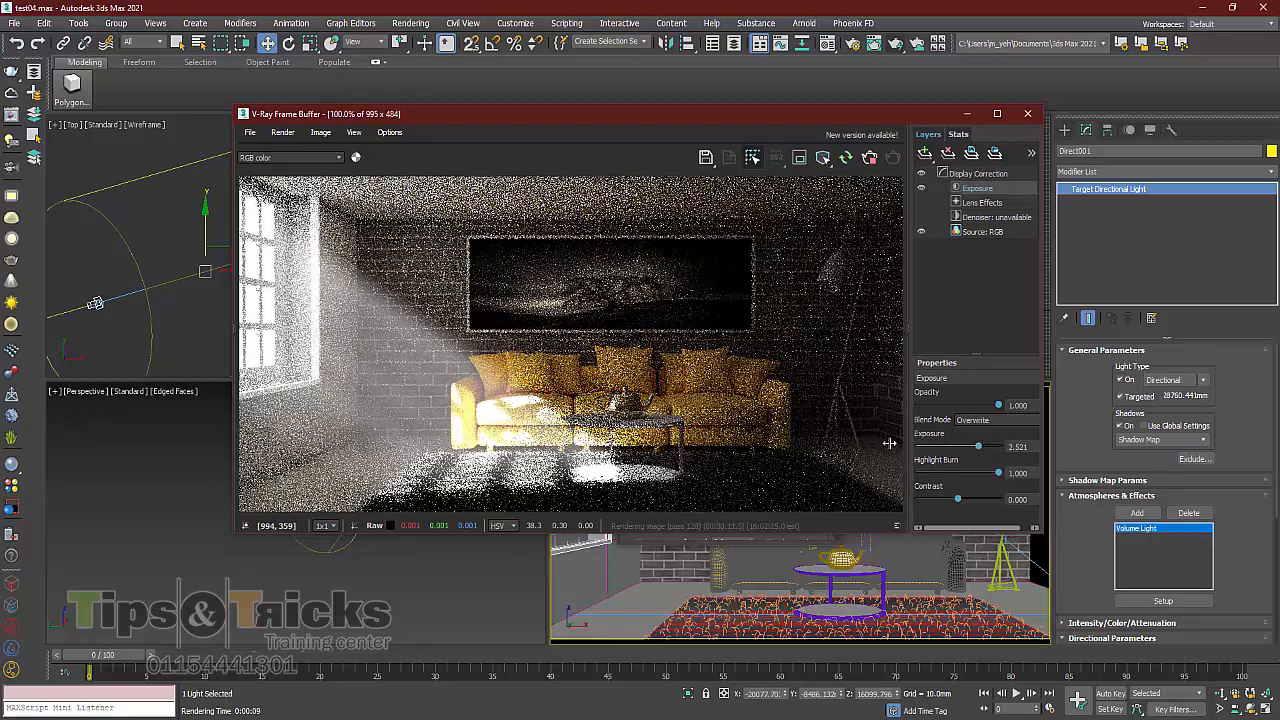
scroll(441, 400, up, 1)
scroll(357, 362, down, 1)
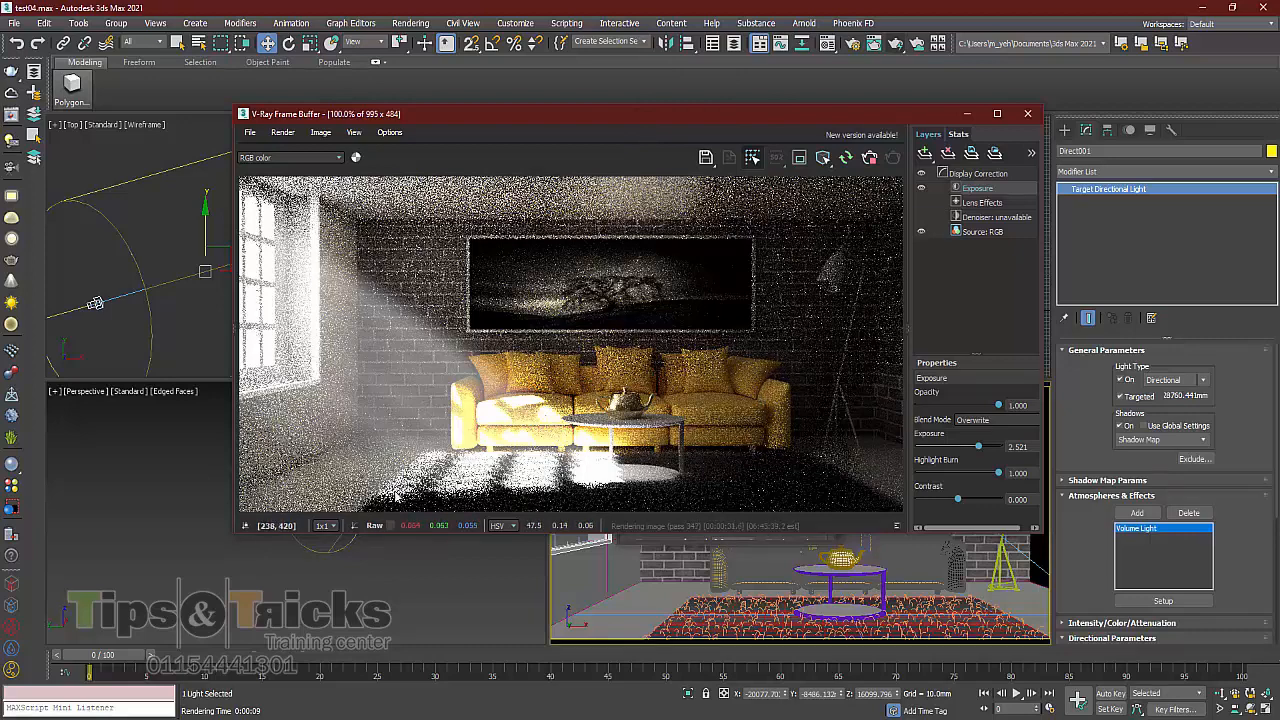
click(869, 157)
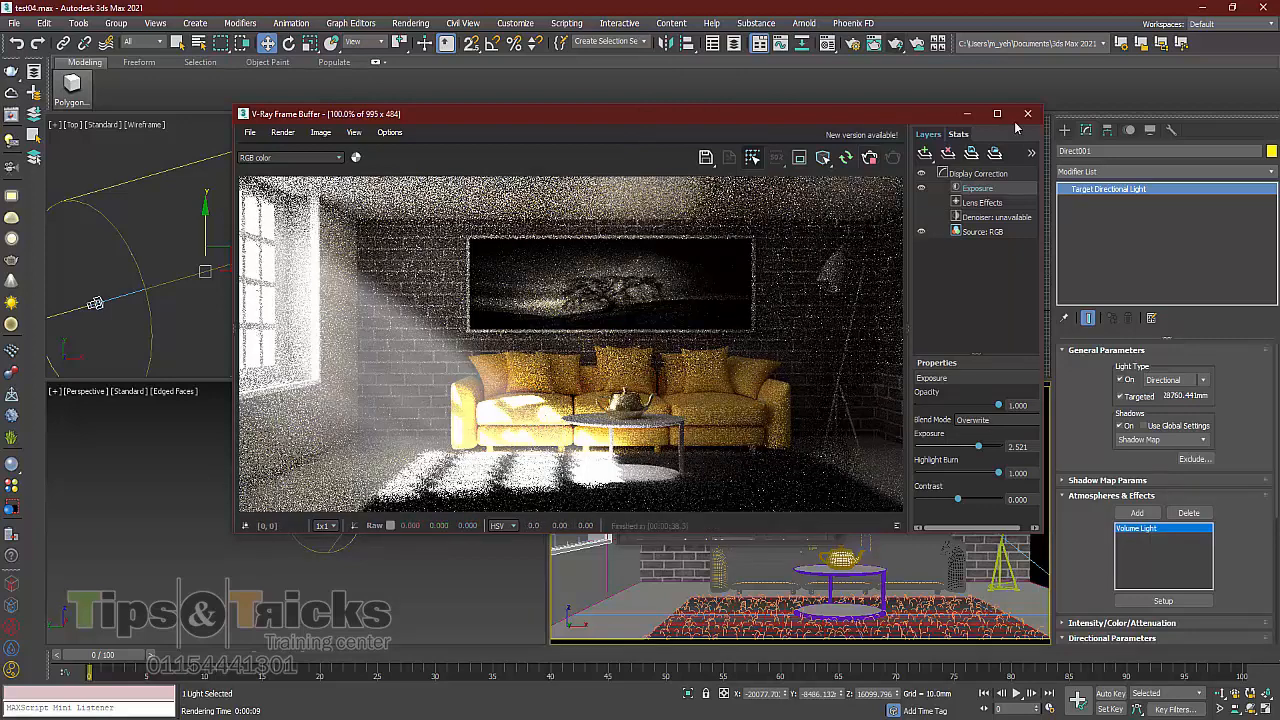
click(1024, 116)
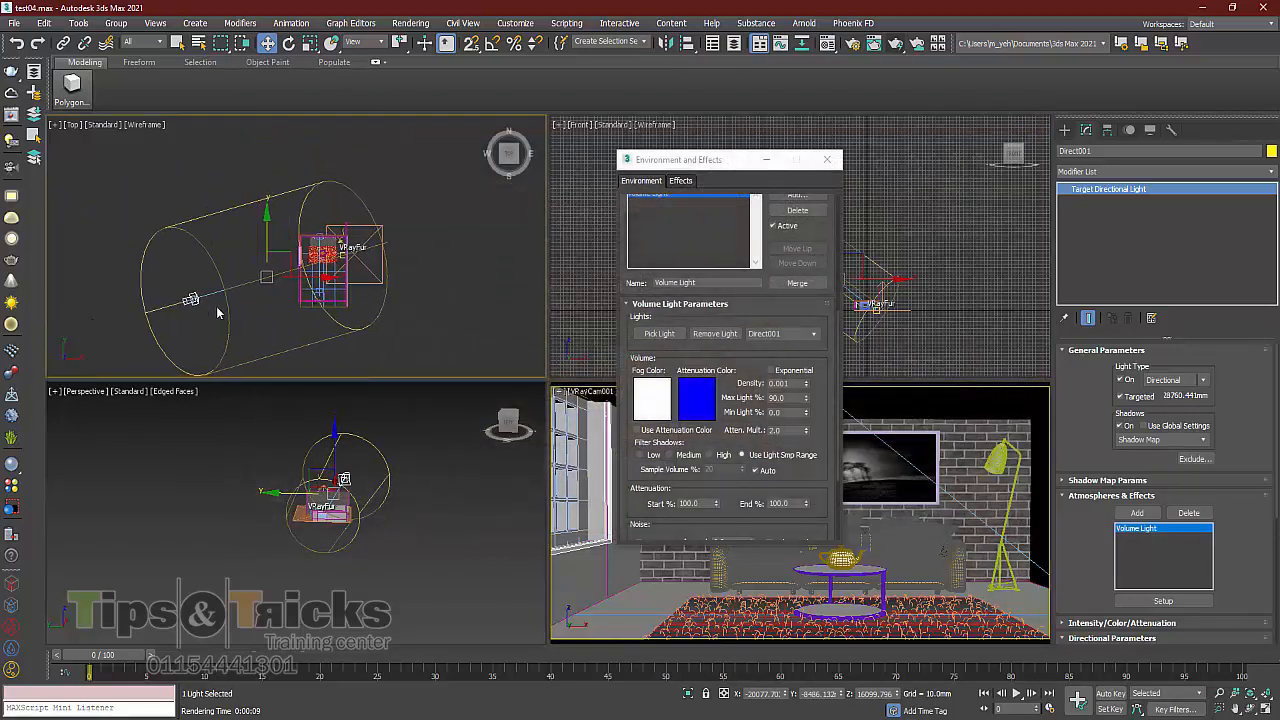
Delete the target directional light and remove the Volume Light effect from the scene's atmosphere effects
key(Delete)
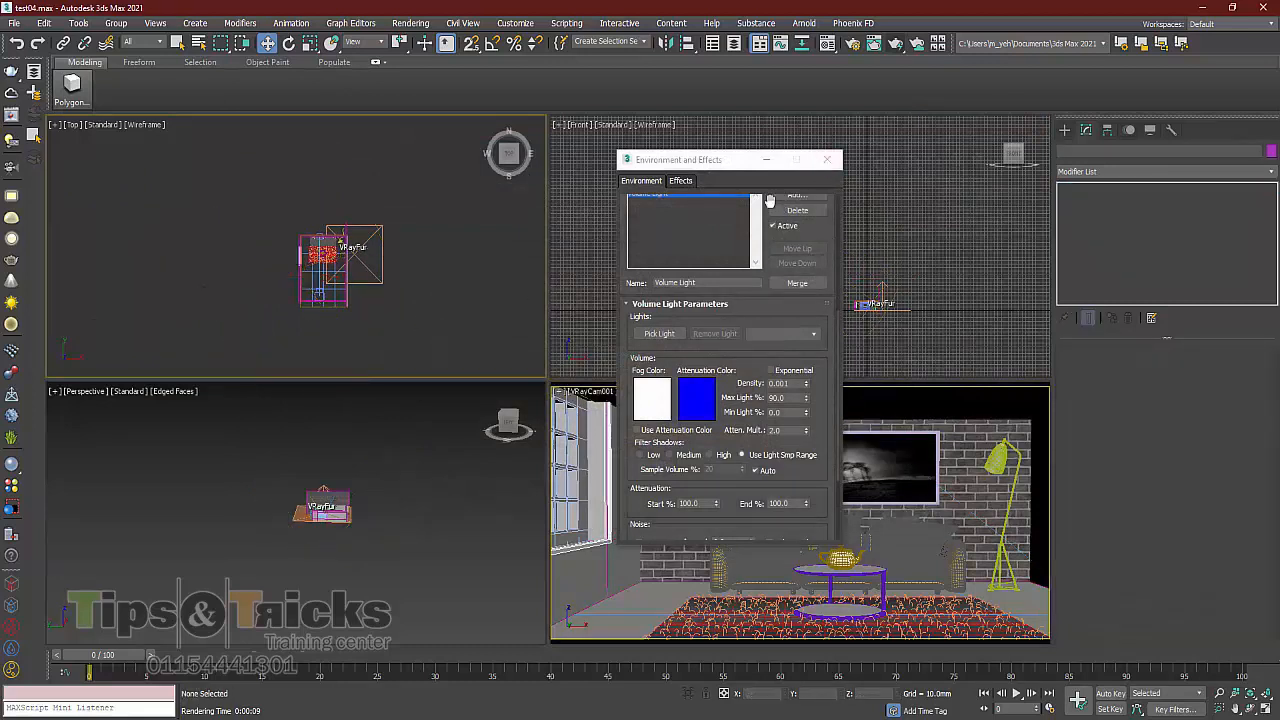
click(795, 212)
click(796, 211)
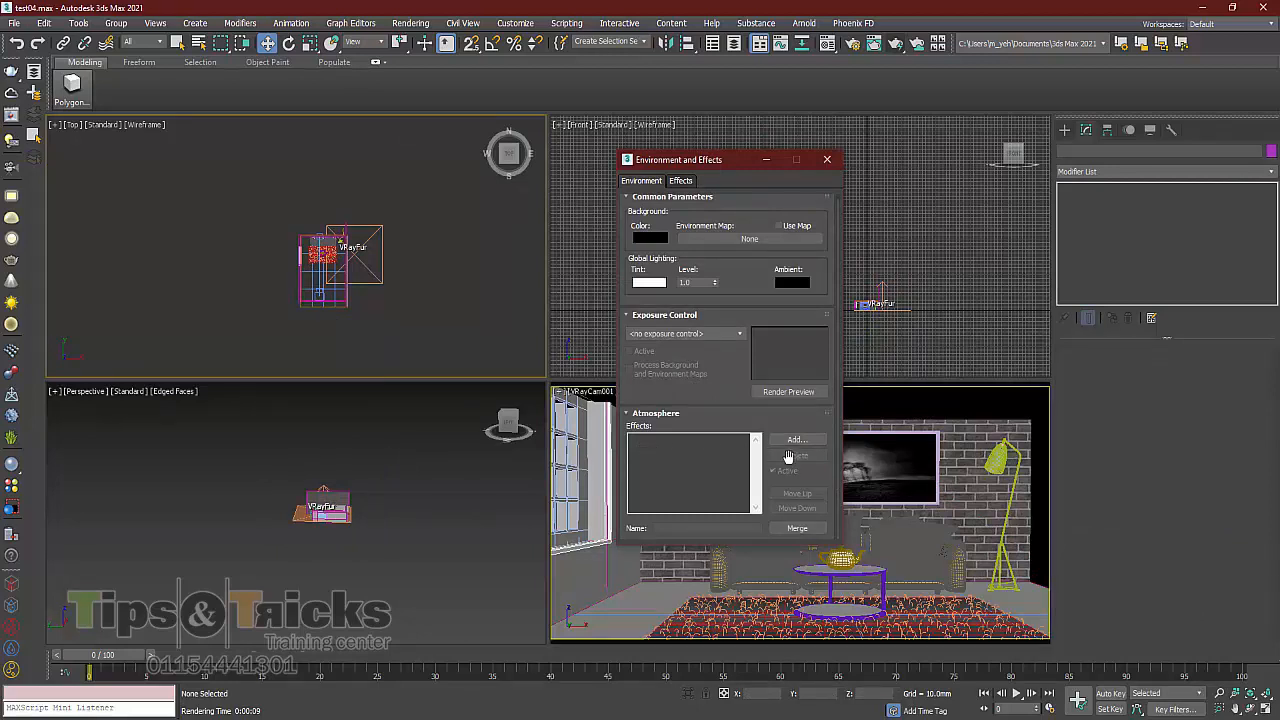
click(827, 162)
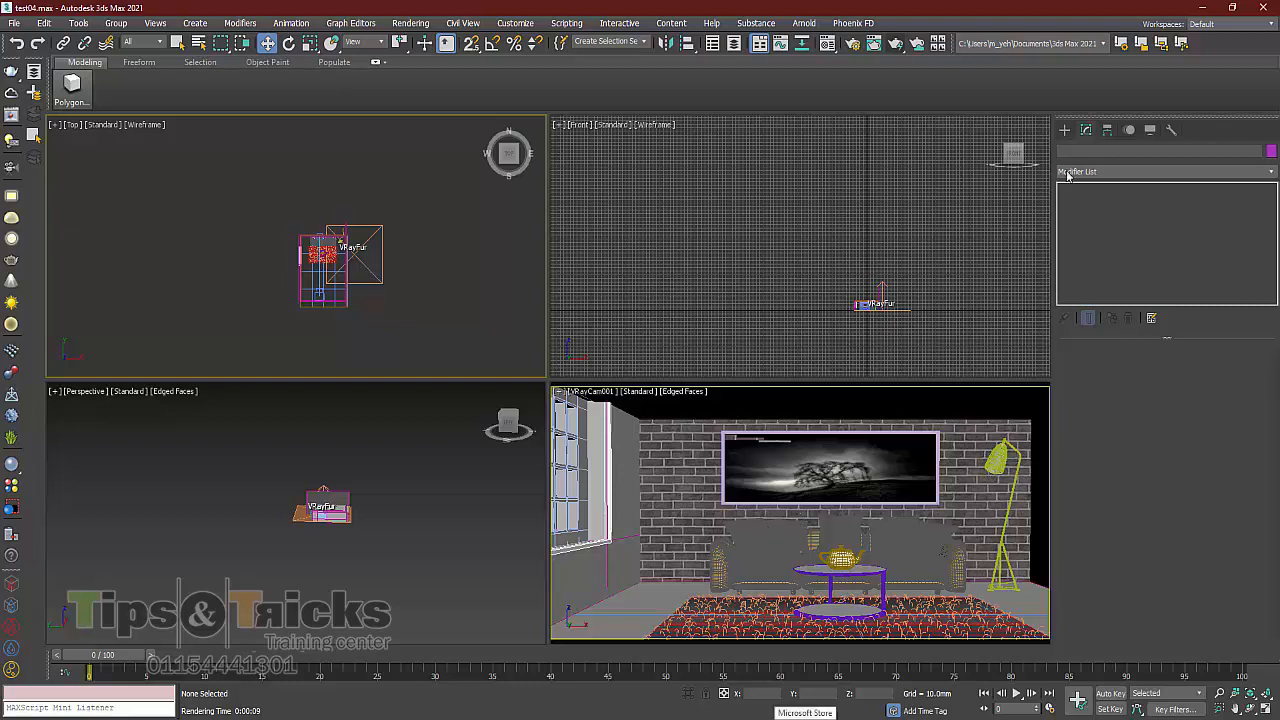
Create a standard Target Spot light in the Top view from the floor lamp toward the coffee table, about 2492 mm long
click(1065, 130)
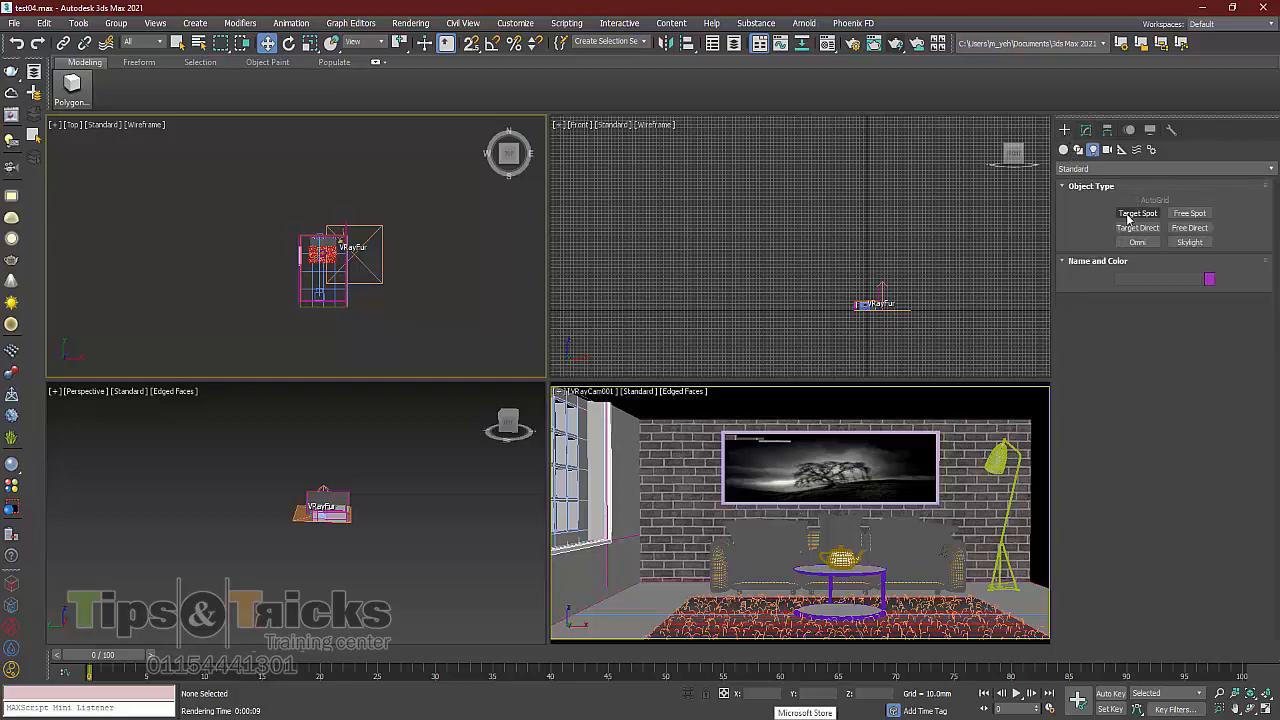
click(1130, 216)
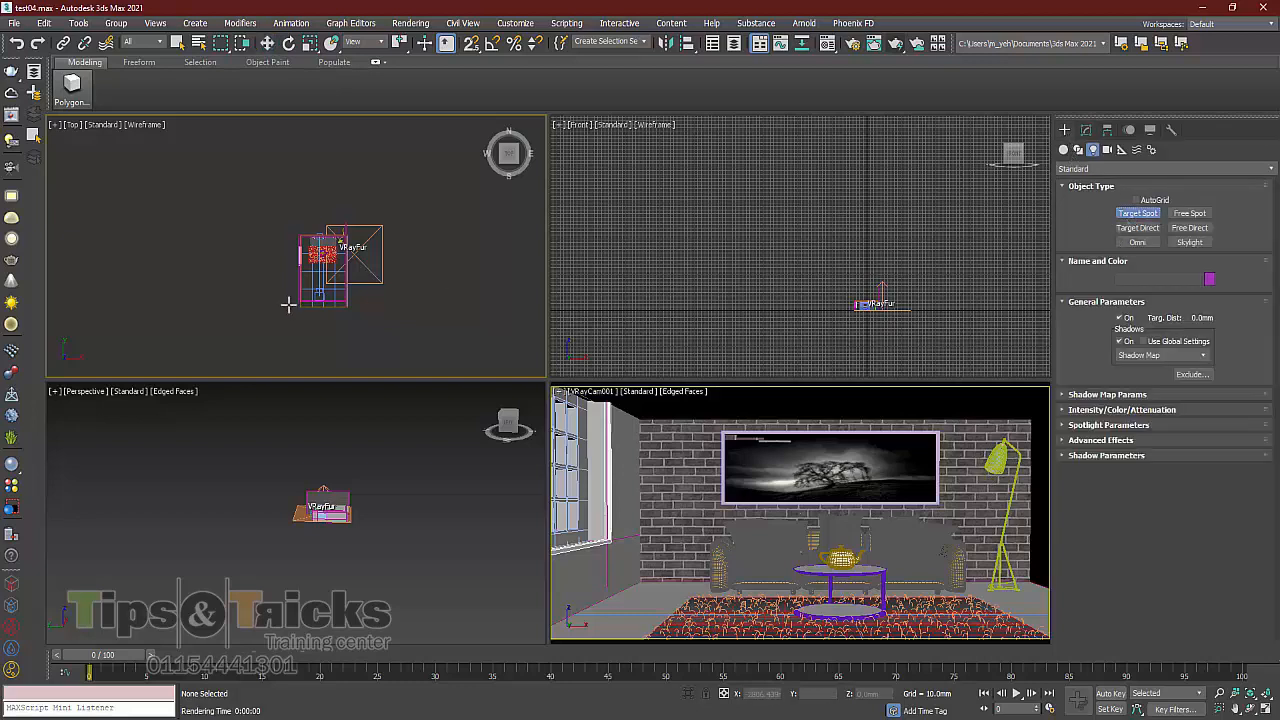
scroll(322, 256, up, 1)
scroll(322, 256, up, 3)
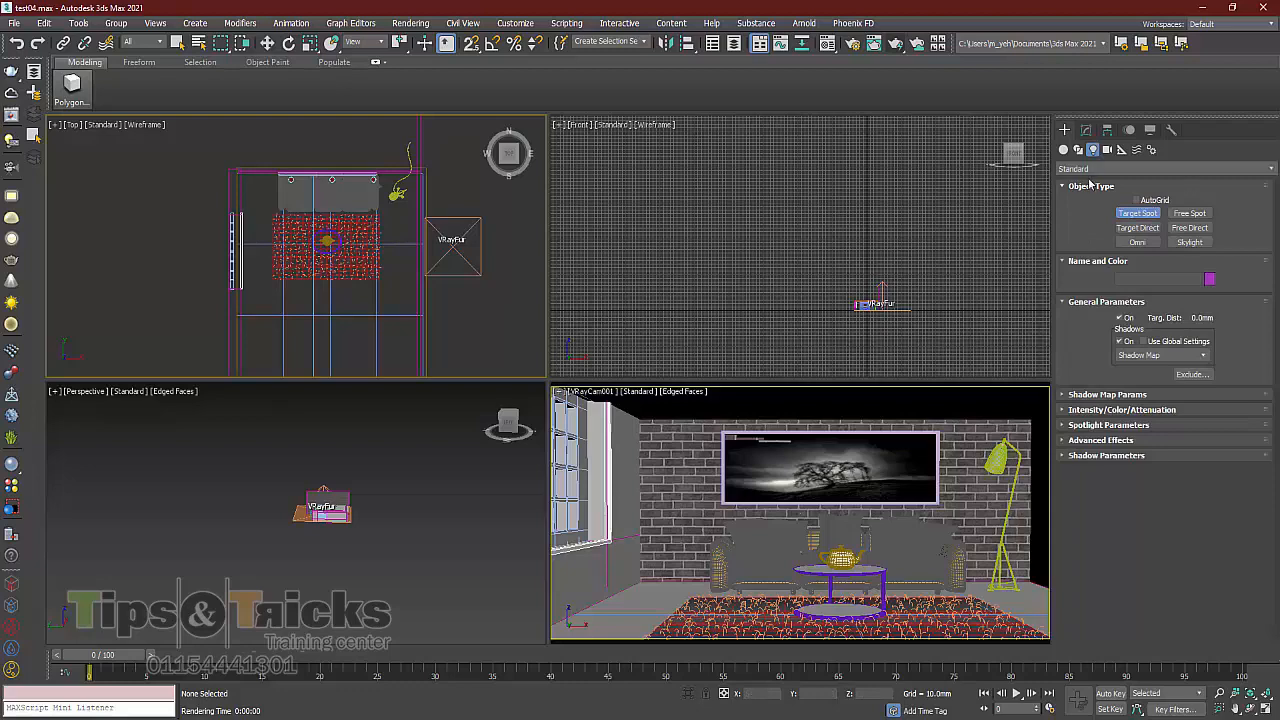
scroll(382, 222, up, 4)
drag(401, 167, 324, 273)
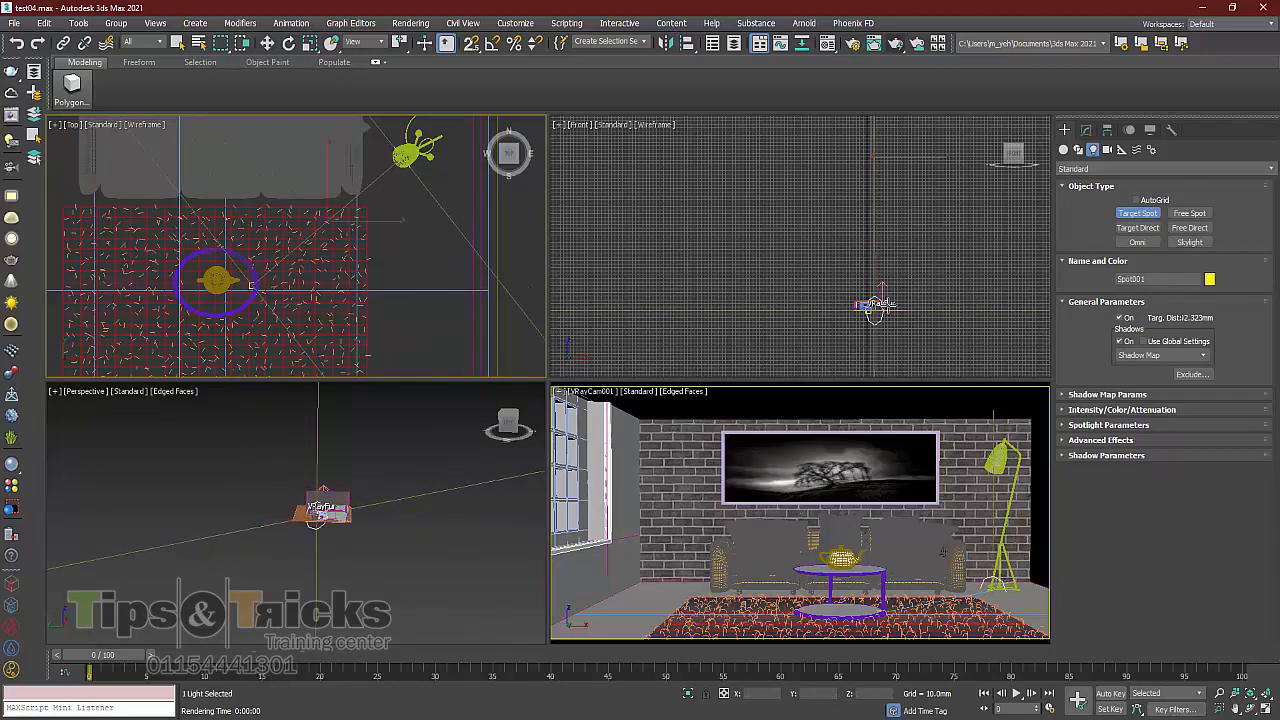
scroll(878, 303, up, 8)
scroll(878, 303, down, 6)
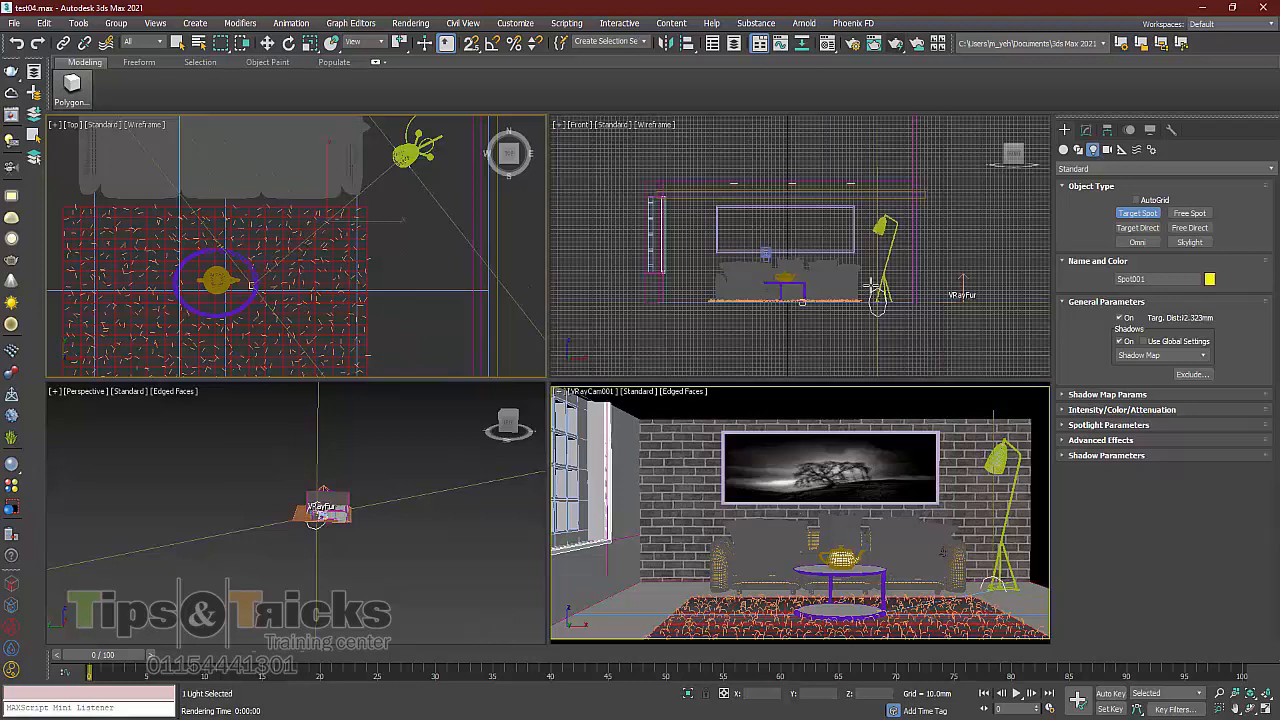
click(267, 42)
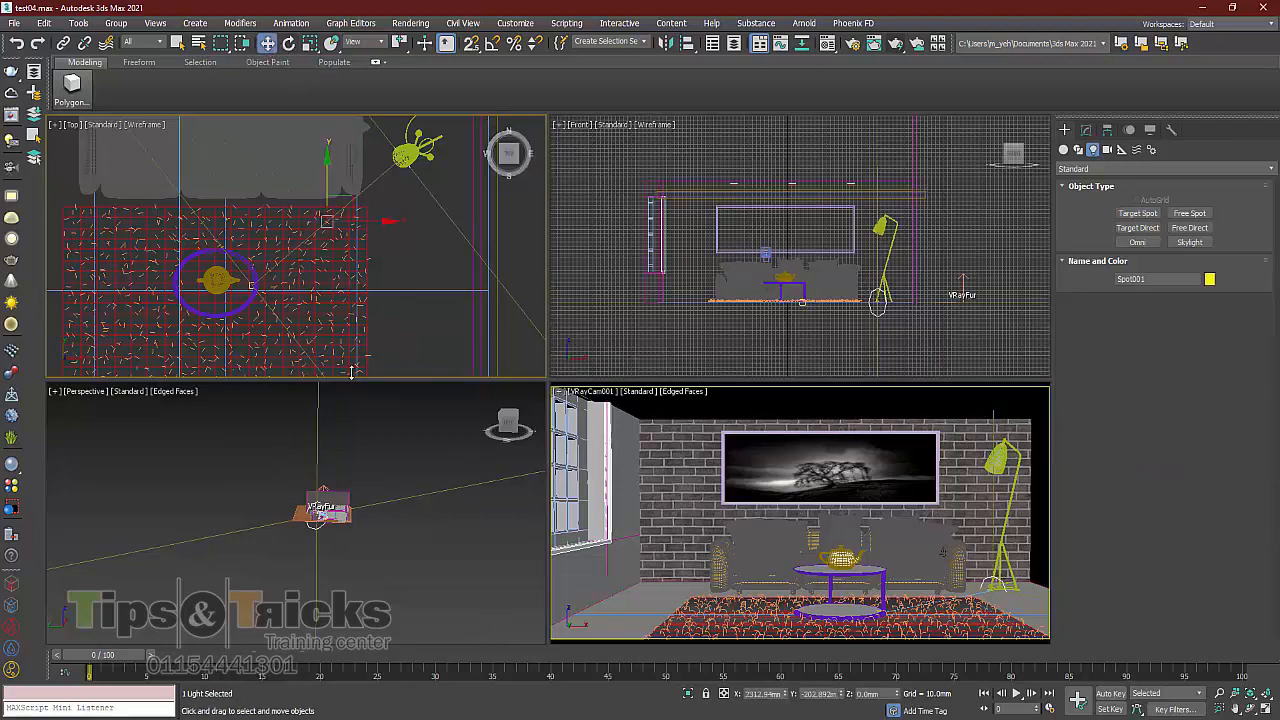
scroll(380, 281, down, 2)
scroll(380, 278, down, 8)
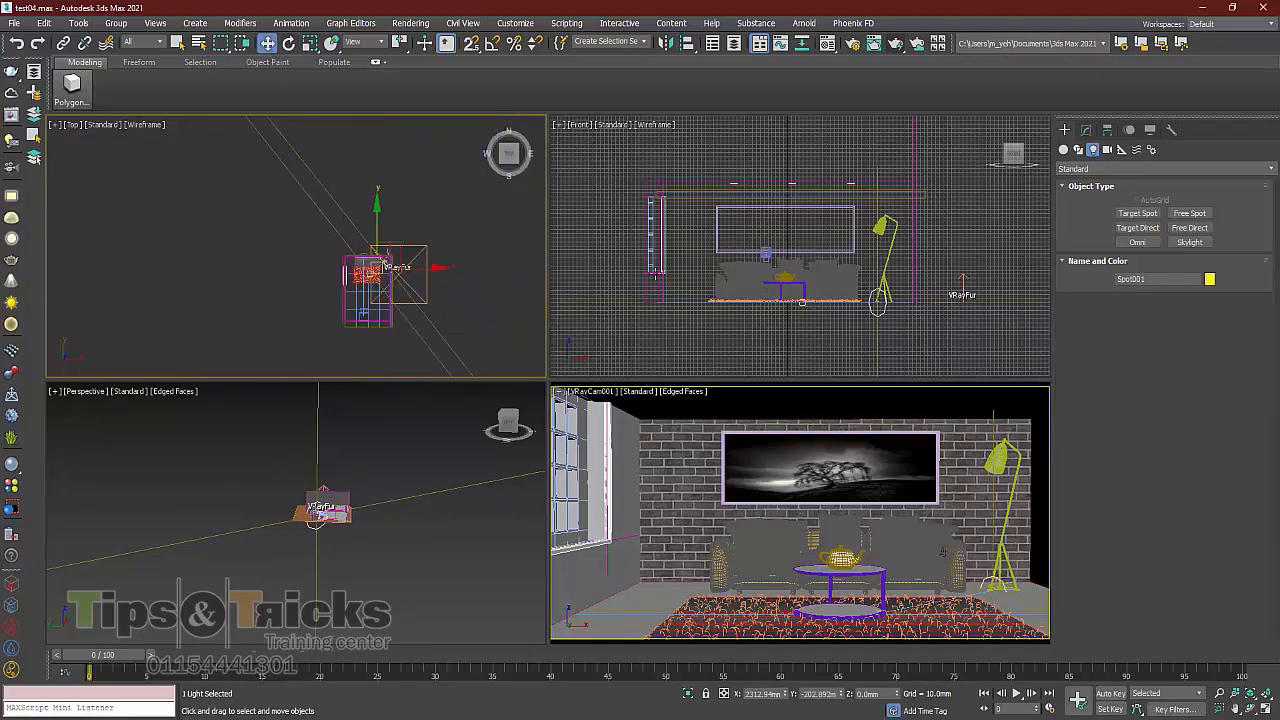
Narrow the spot light's cone to a Hotspot/Beam of about 10.3 and a Falloff/Field of about 13.2
click(1085, 130)
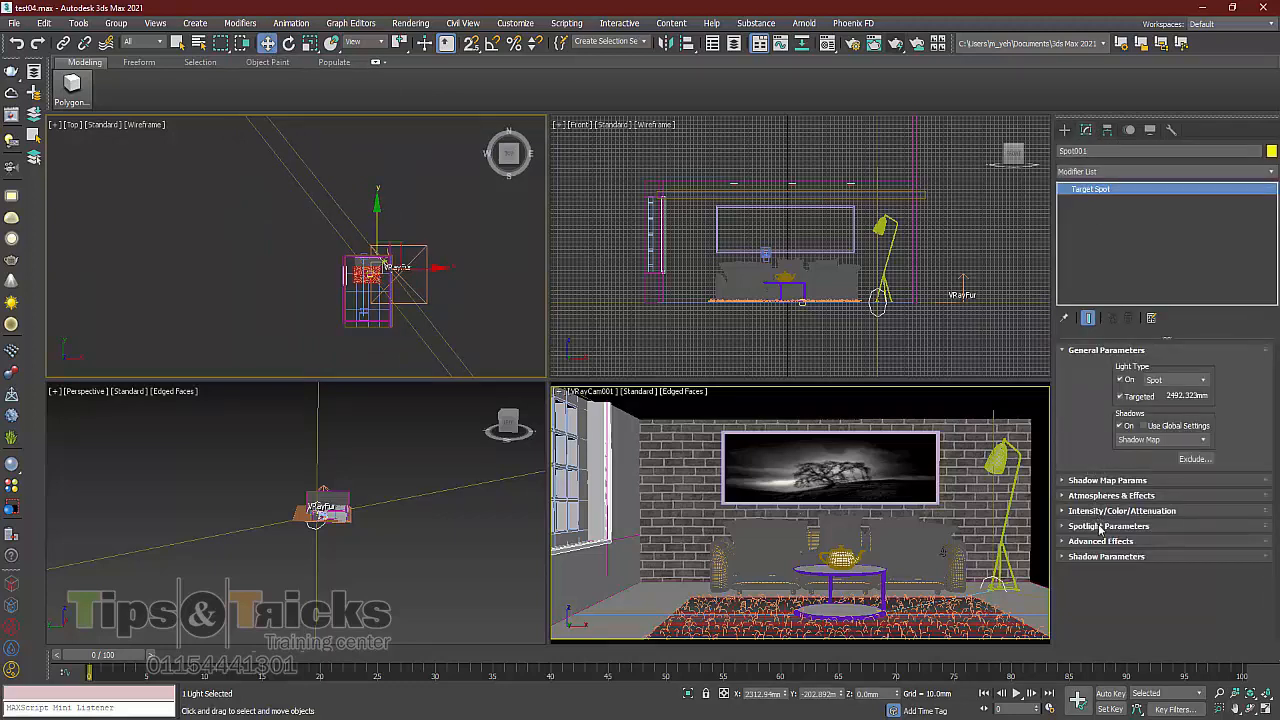
click(1084, 495)
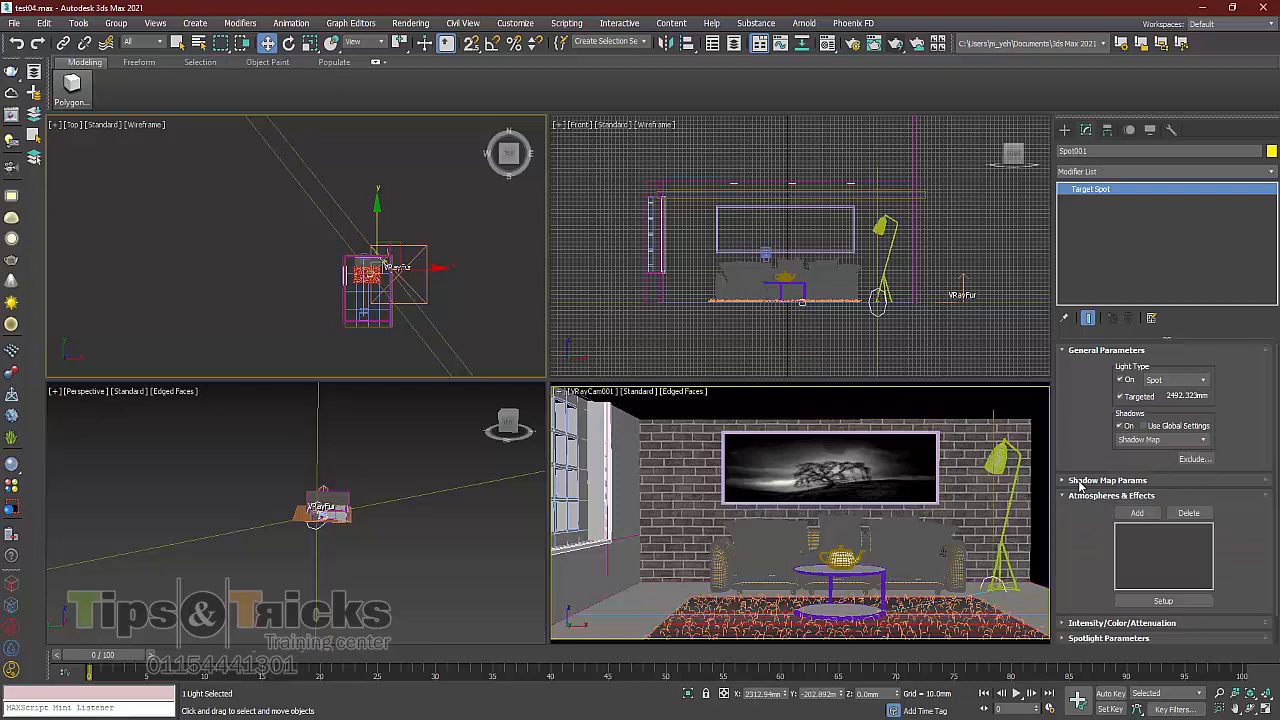
click(1080, 481)
scroll(1108, 341, down, 2)
click(1100, 607)
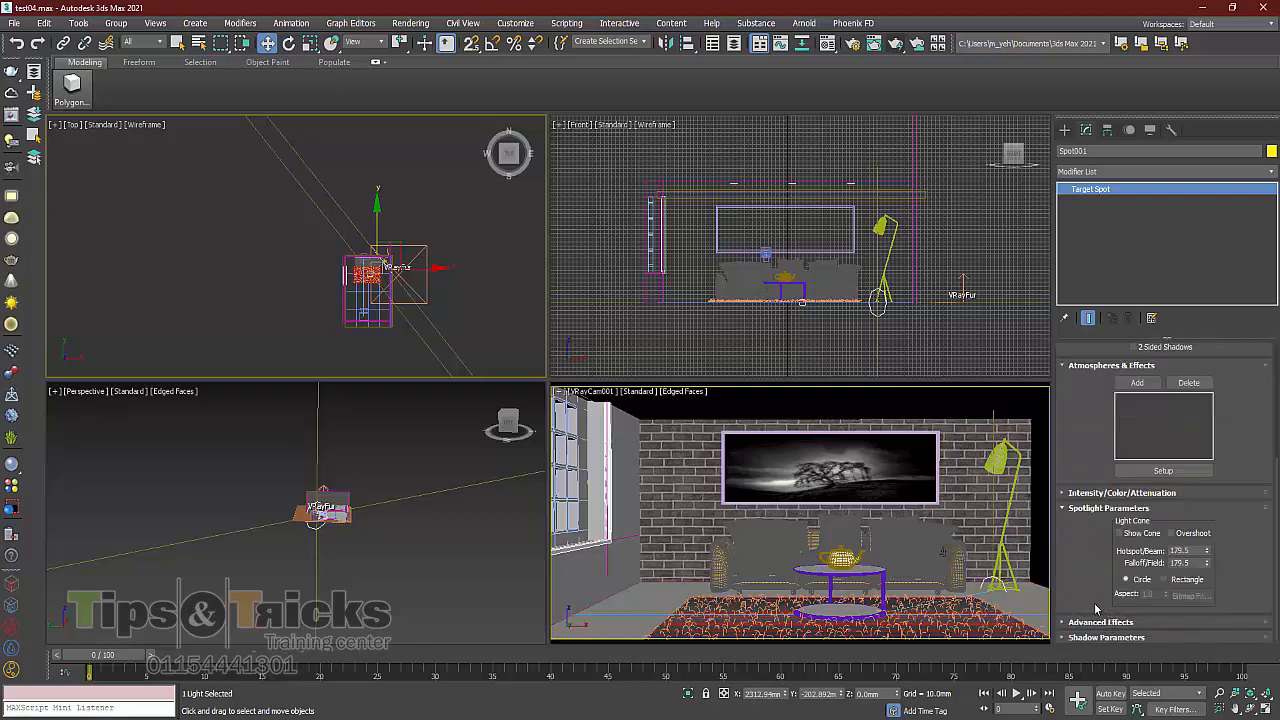
drag(1208, 551, 1148, 248)
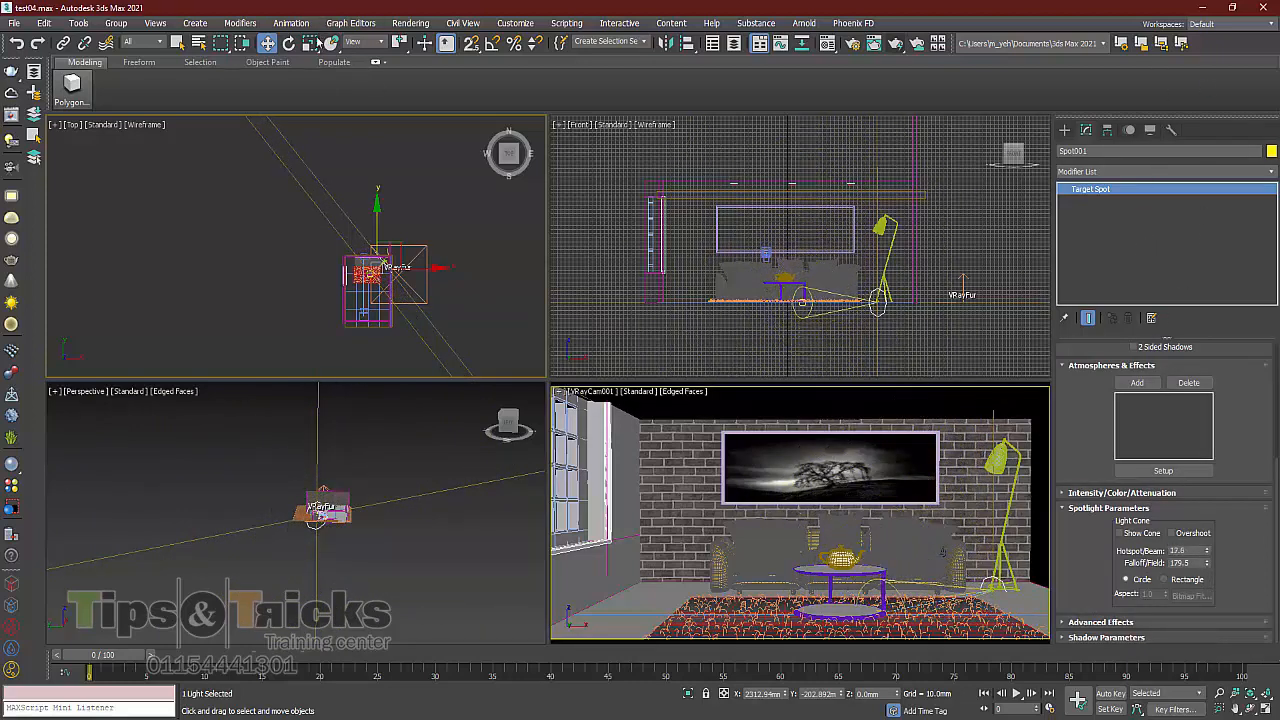
scroll(898, 291, up, 5)
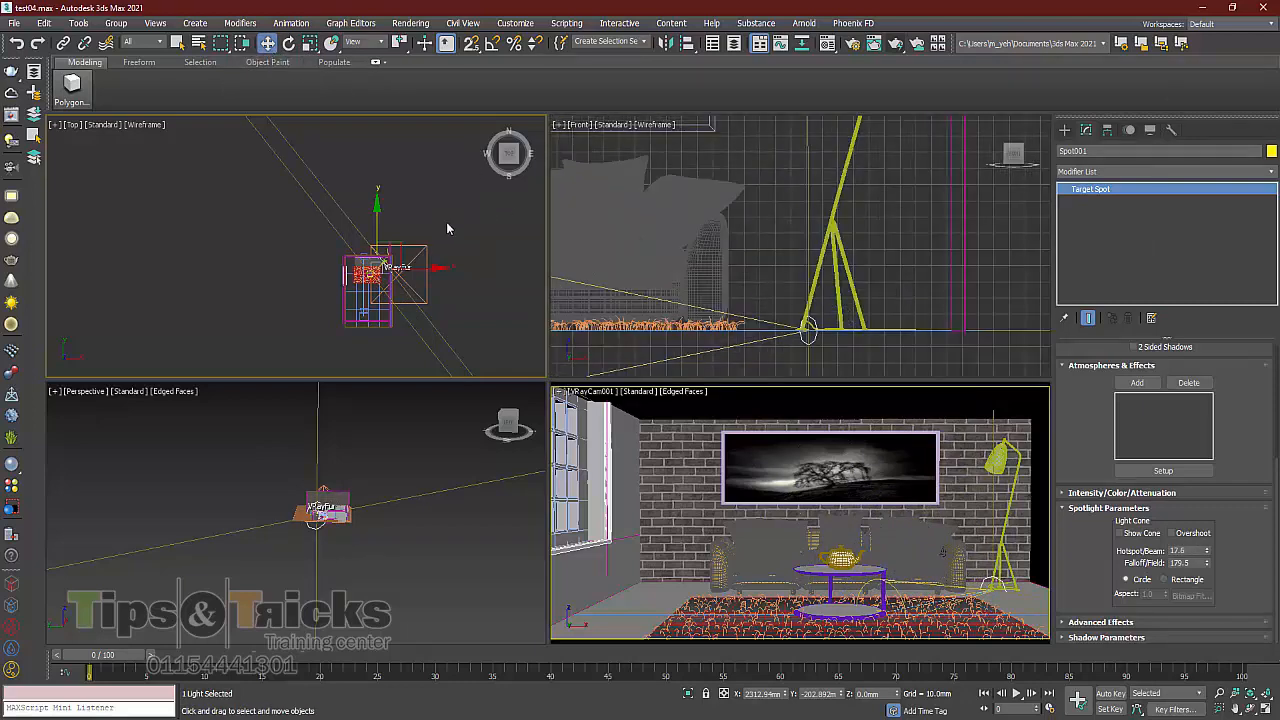
scroll(828, 318, down, 5)
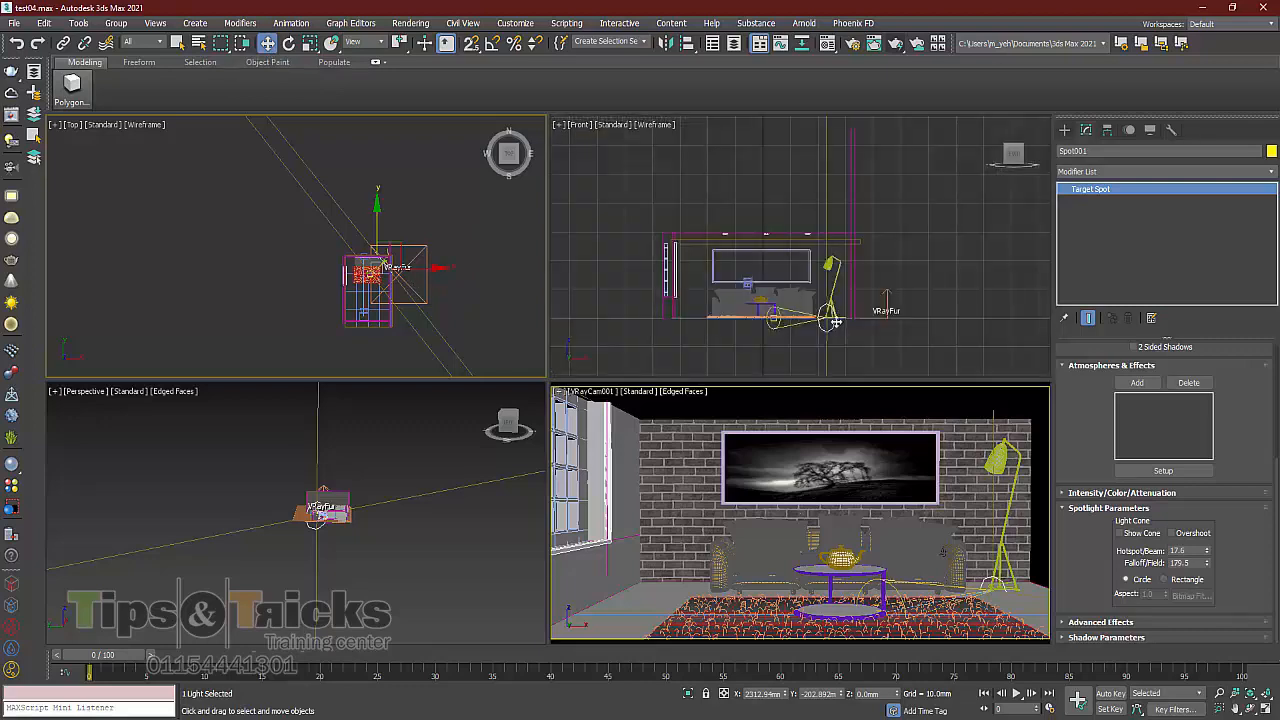
scroll(828, 307, down, 6)
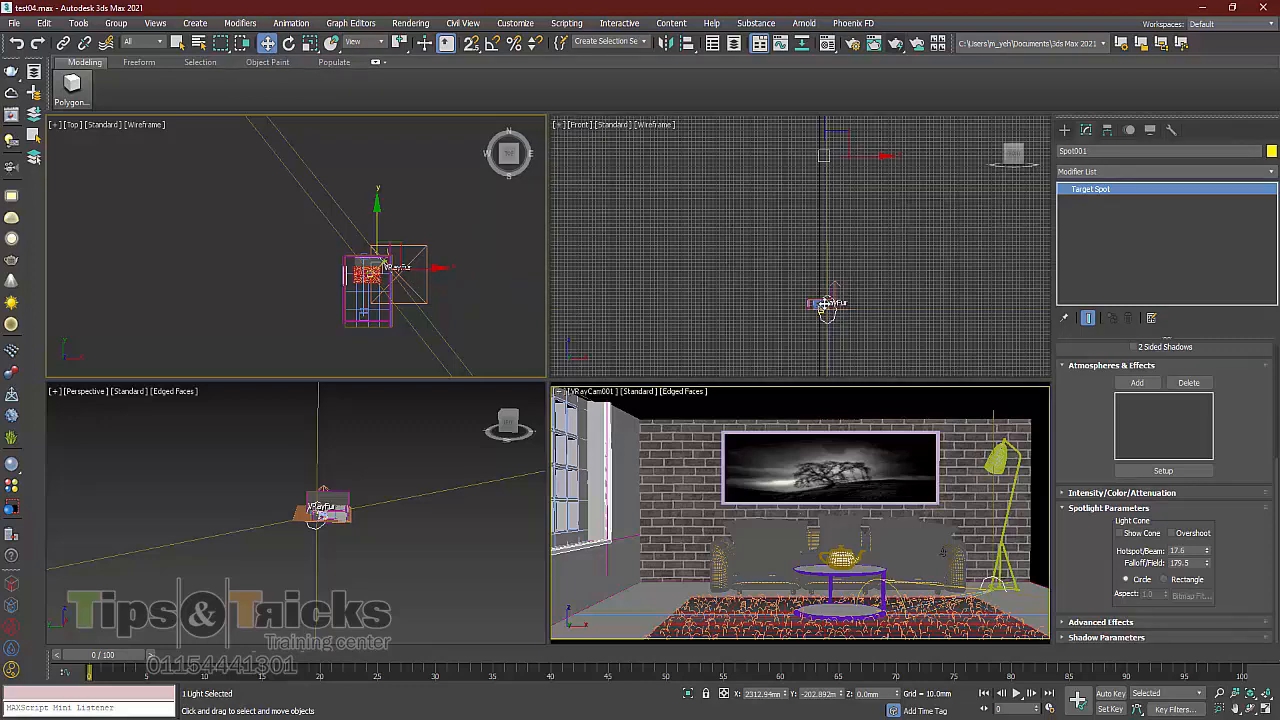
drag(1207, 566, 1091, 298)
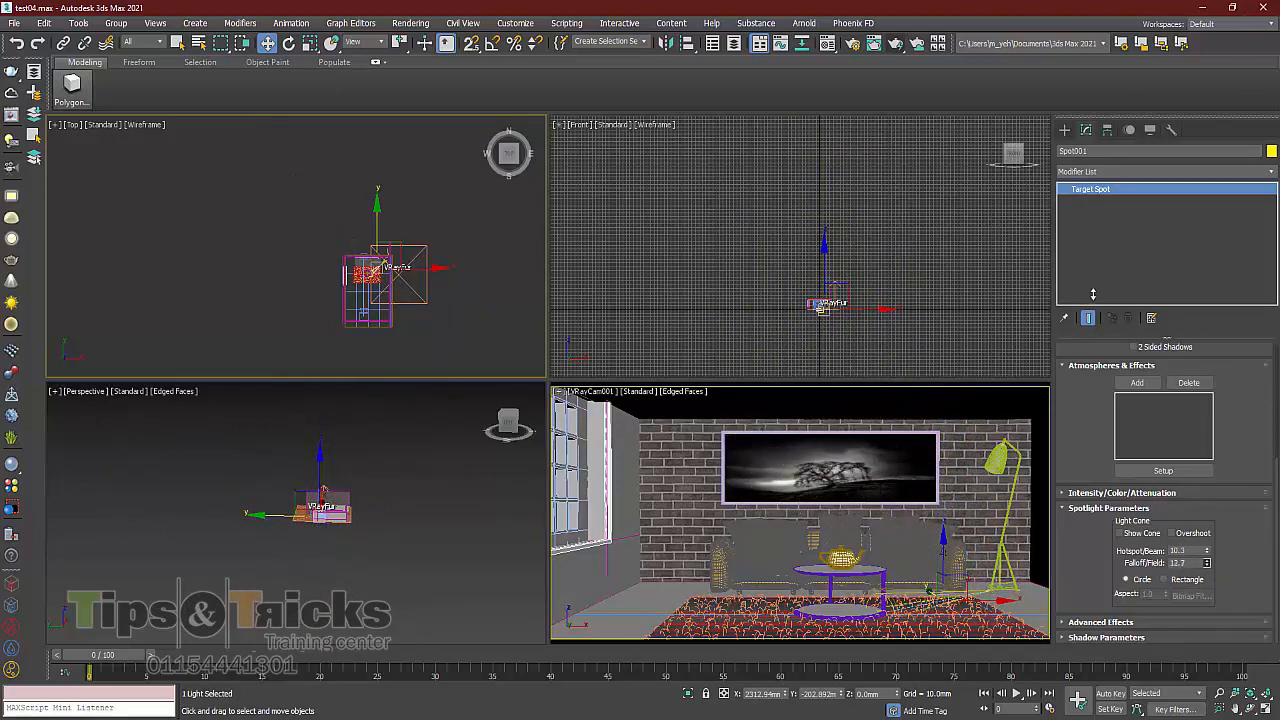
Raise the spot light to a height of about 1814 mm and align its source with the floor lamp's shade
right_click(946, 541)
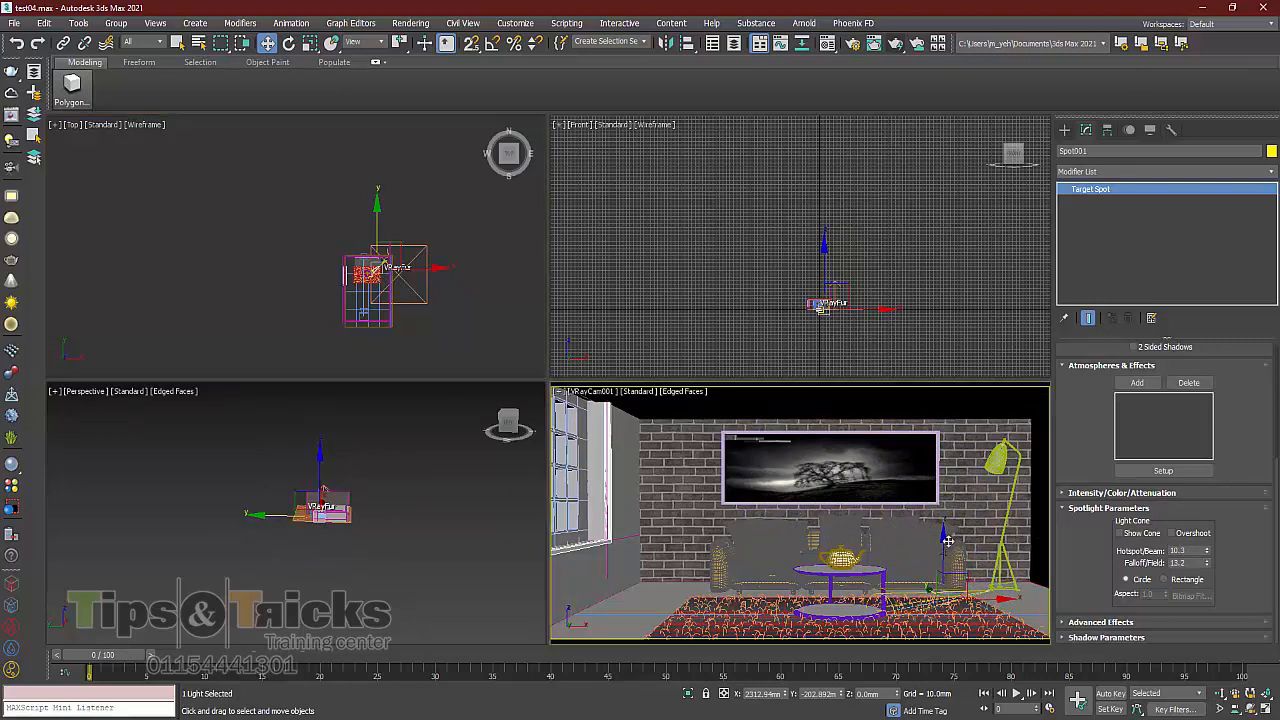
drag(946, 539, 912, 398)
scroll(843, 312, up, 8)
scroll(760, 251, up, 10)
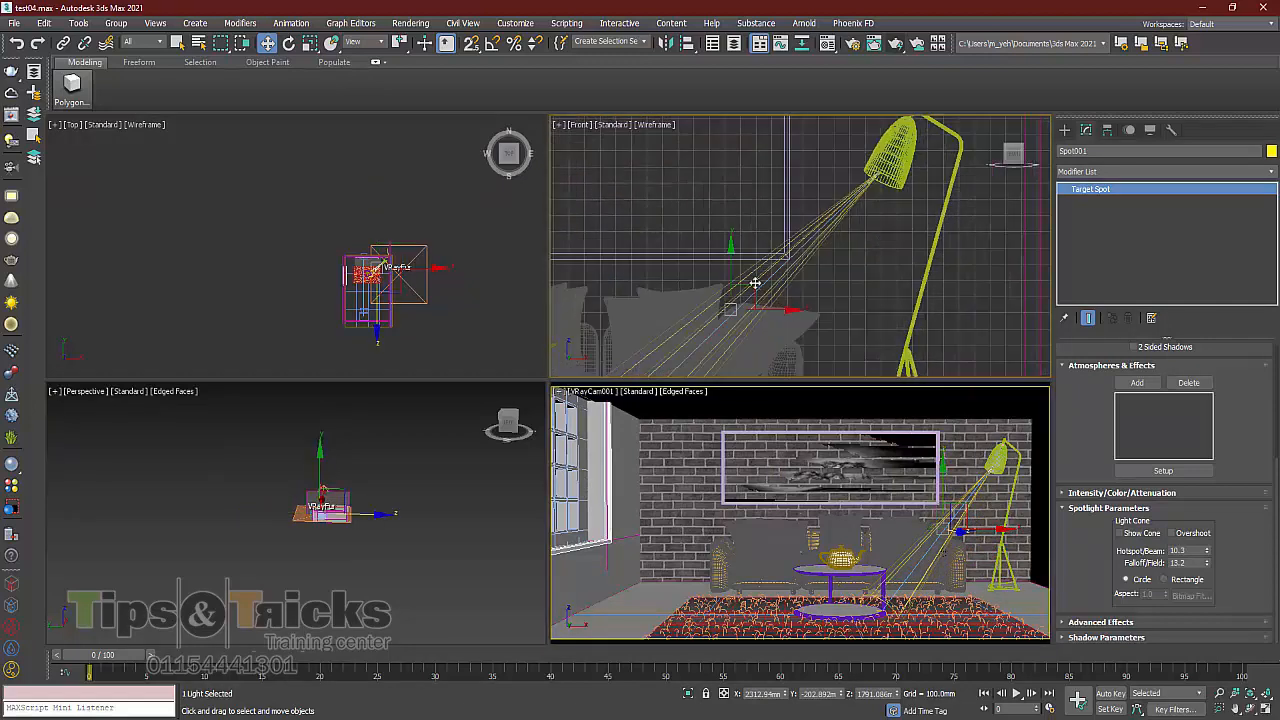
drag(755, 283, 762, 282)
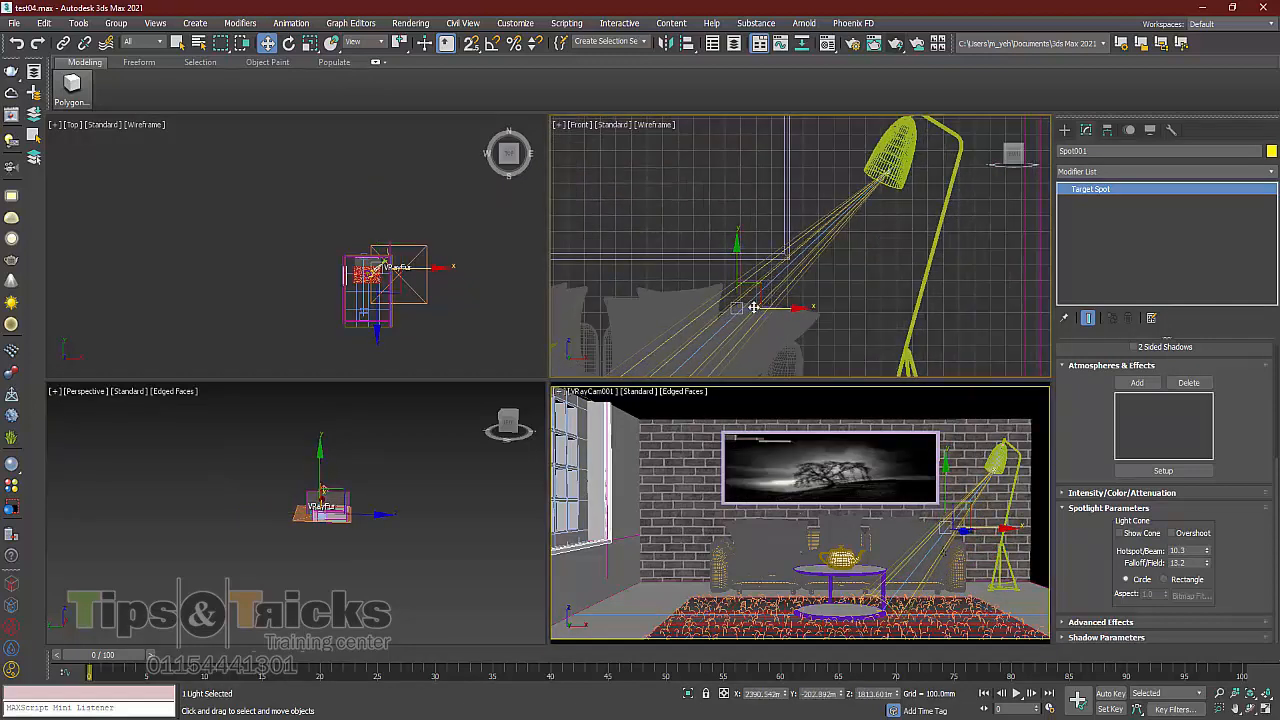
Select the spot light's target and move it along X toward the floor lamp, steepening the beam beside the coffee table
right_click(736, 307)
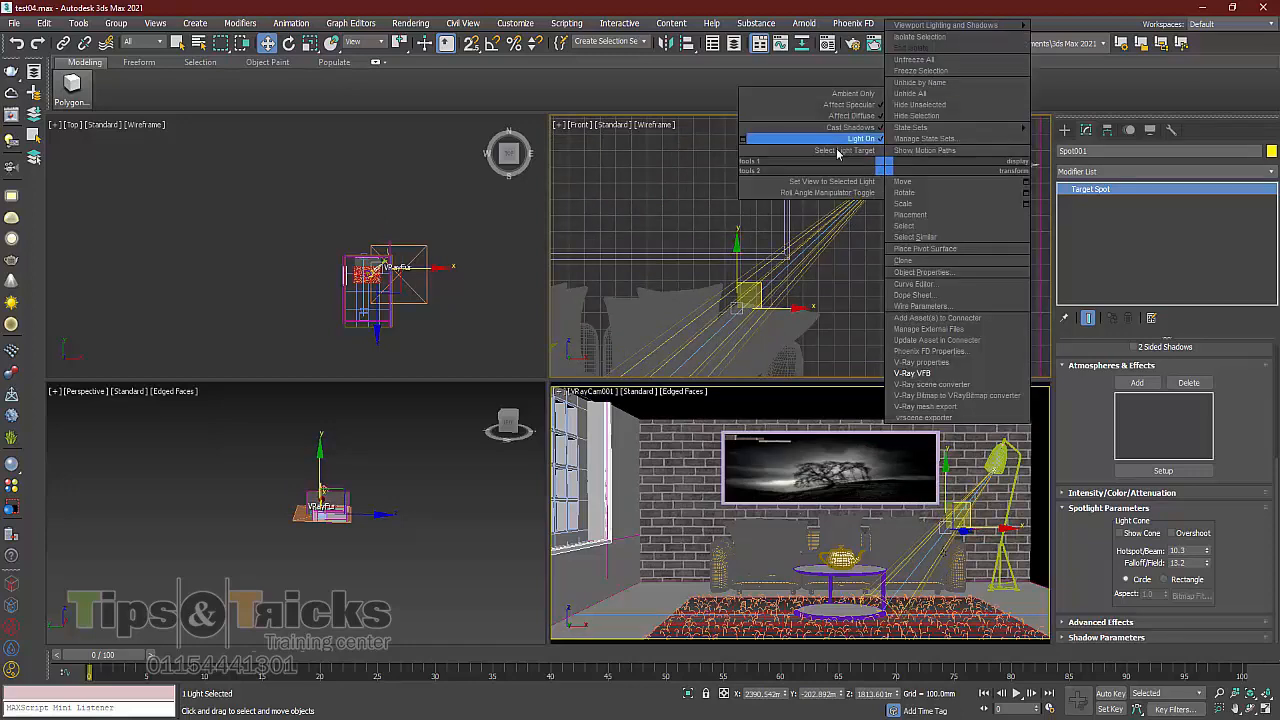
click(830, 150)
scroll(743, 326, down, 3)
middle_drag(753, 362, 797, 289)
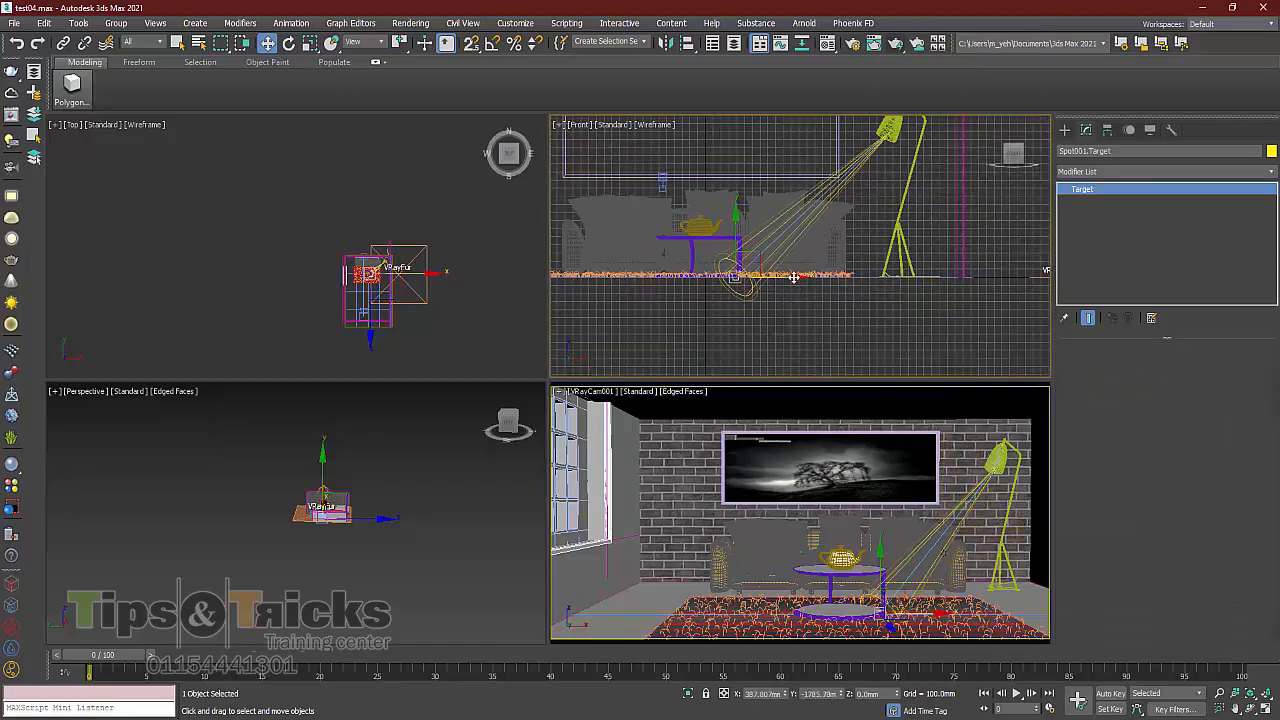
drag(795, 277, 864, 251)
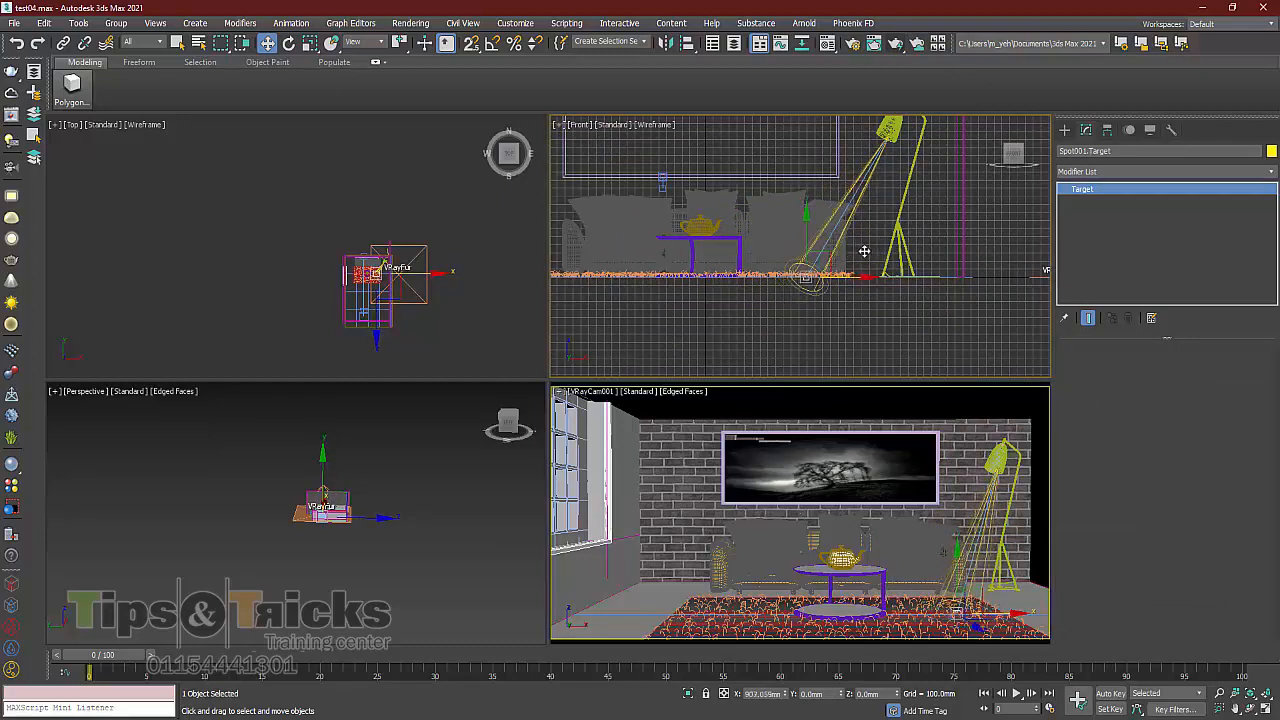
Move the spot light's target in the Top view away from the rug's middle to the sofa's front edge
scroll(894, 165, up, 4)
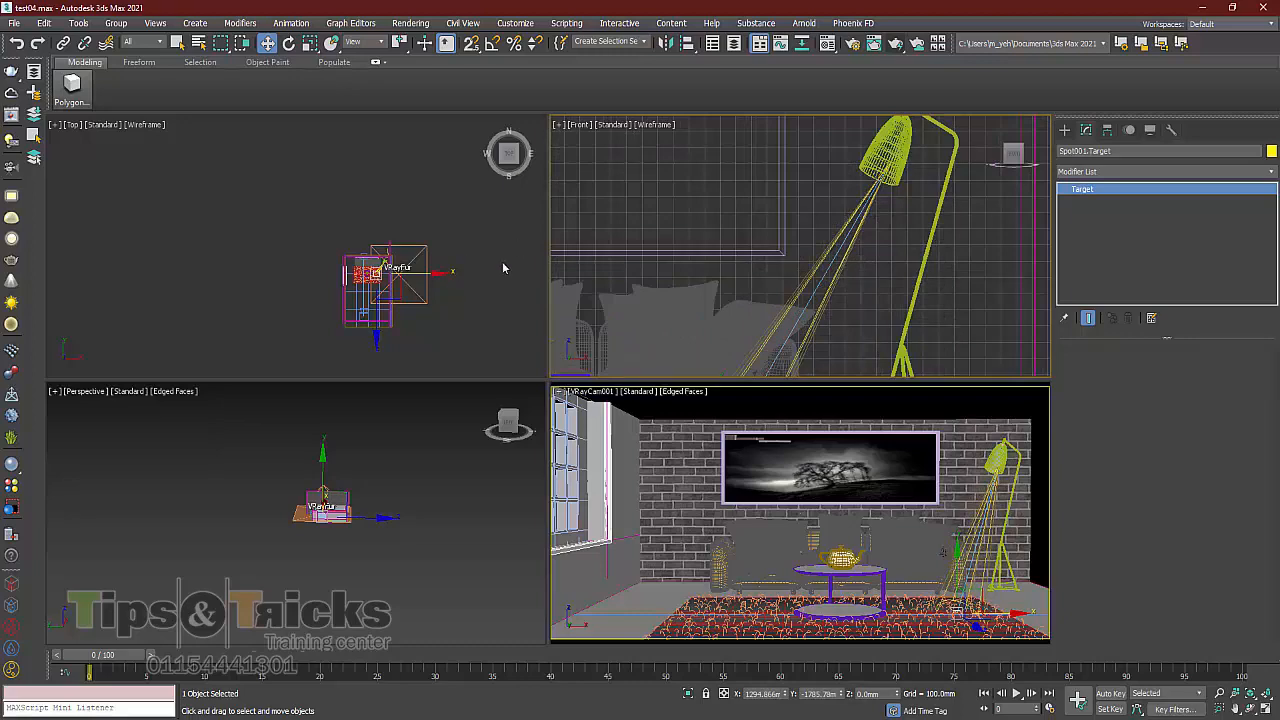
scroll(878, 162, up, 5)
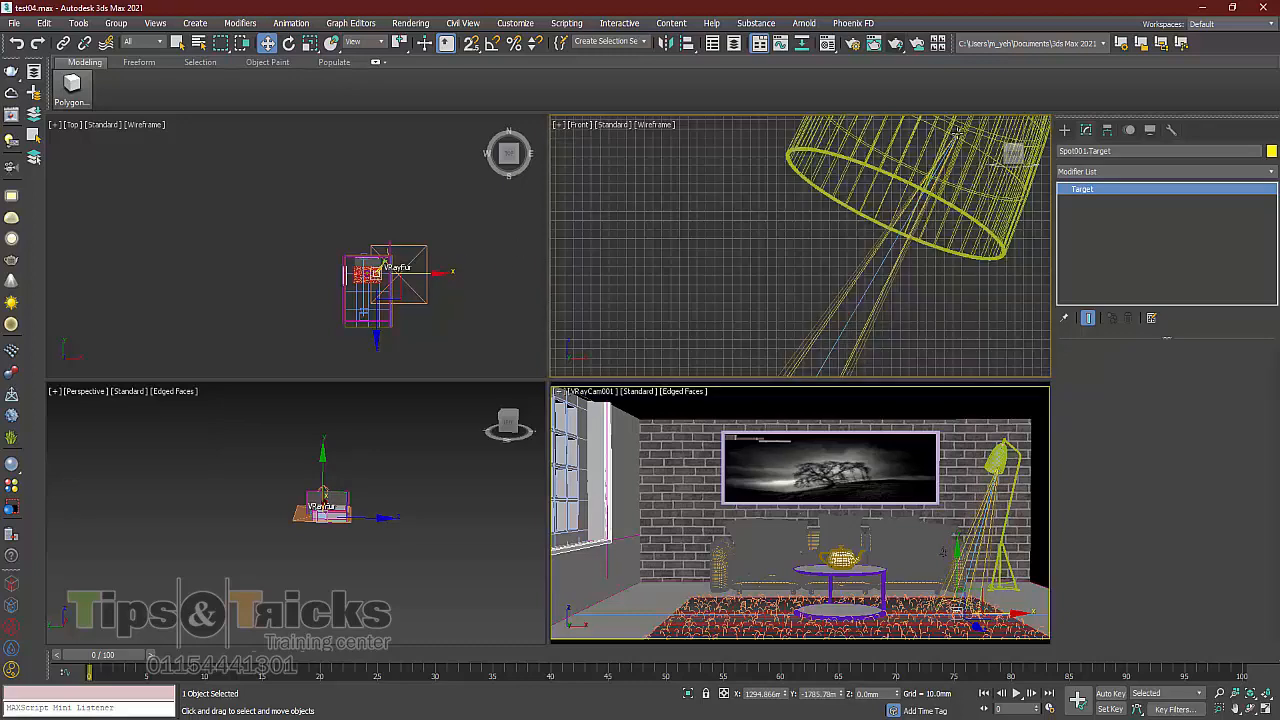
click(957, 131)
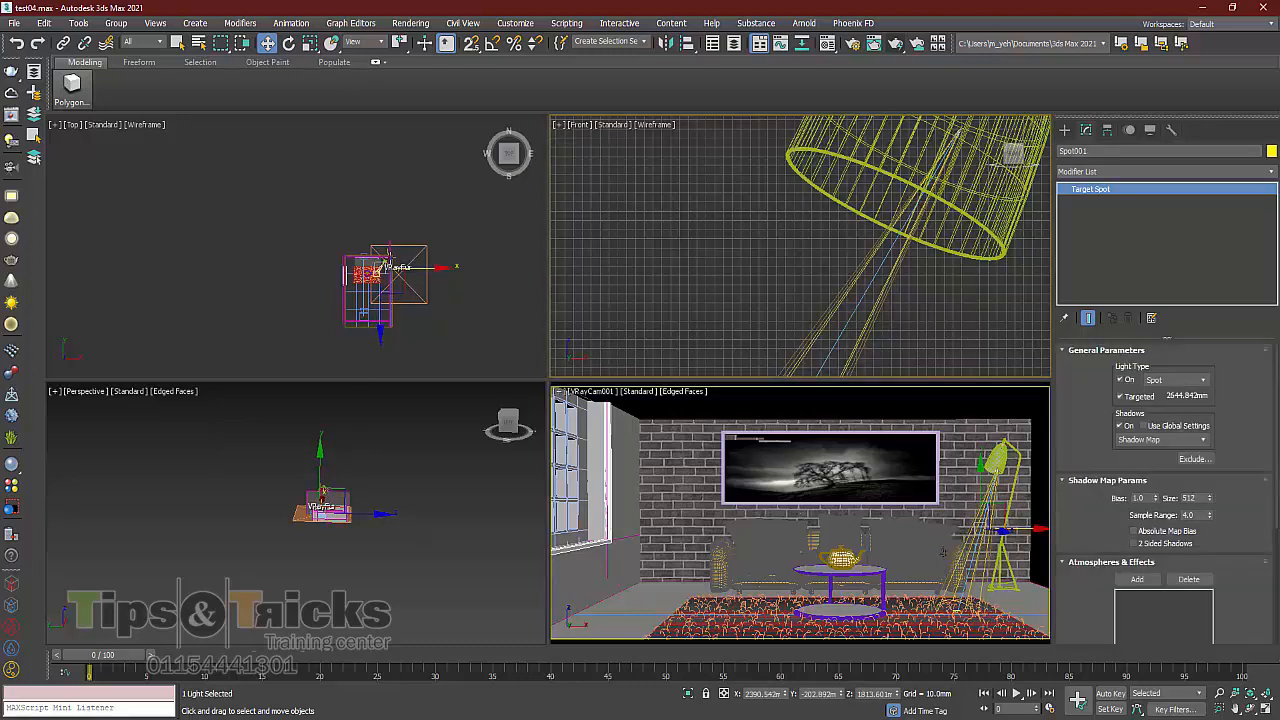
scroll(412, 278, up, 8)
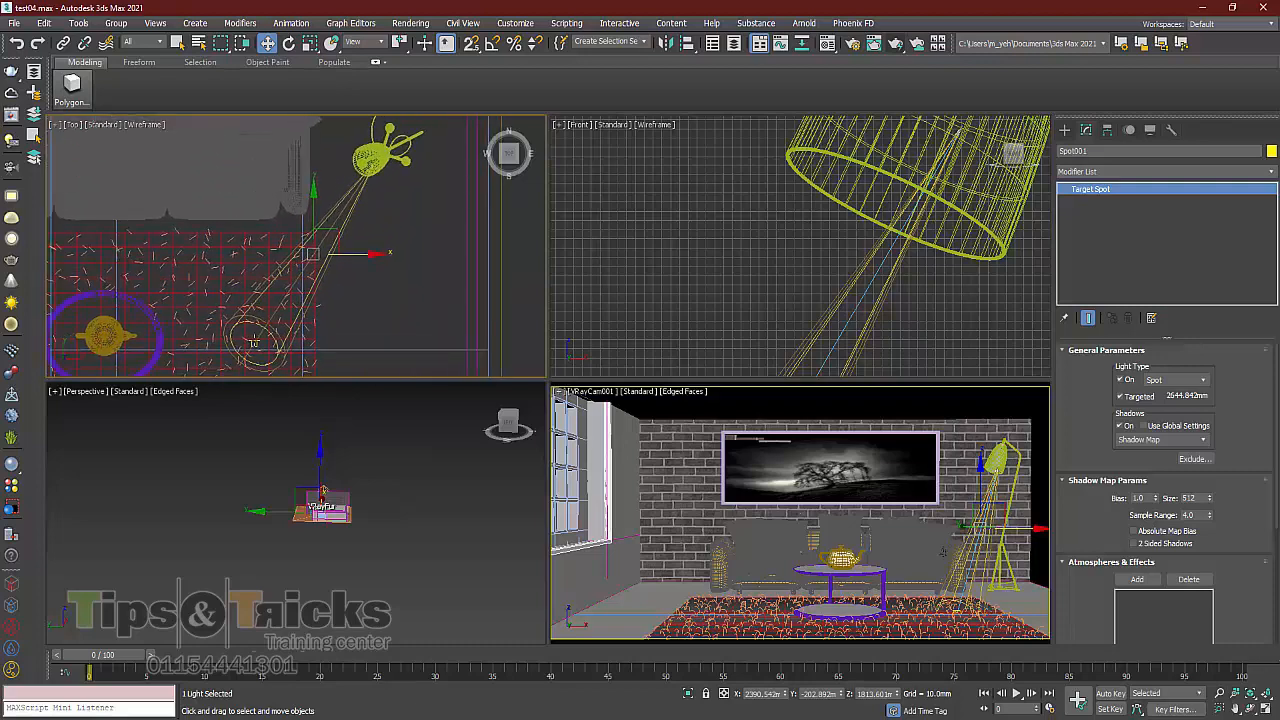
drag(254, 343, 250, 202)
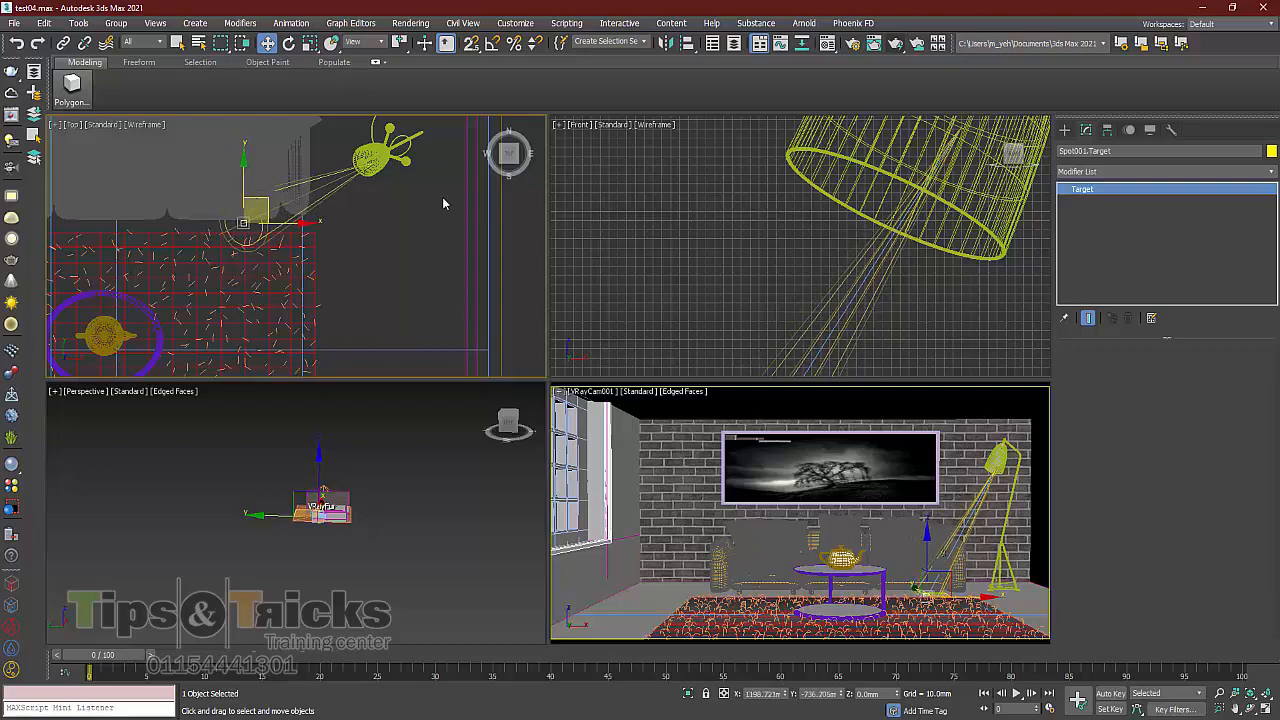
Reselect the spot light from its target and set its shadow type to VRayShadow
right_click(249, 224)
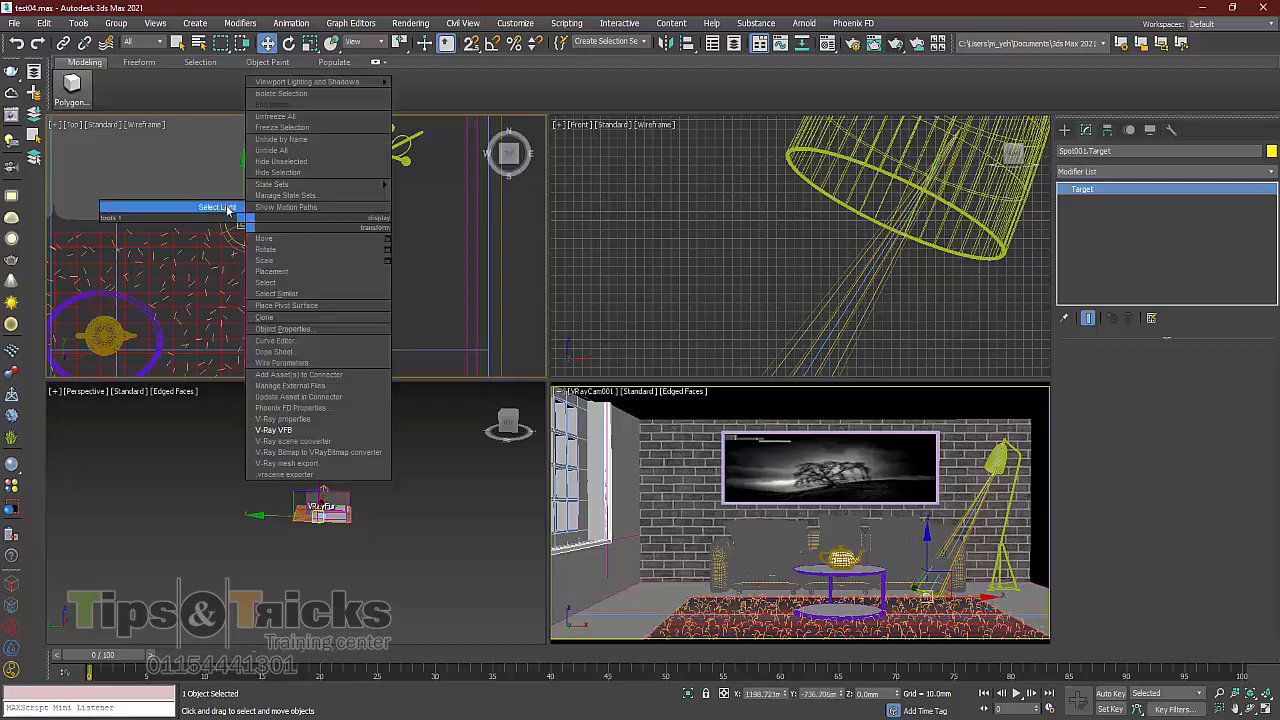
click(235, 205)
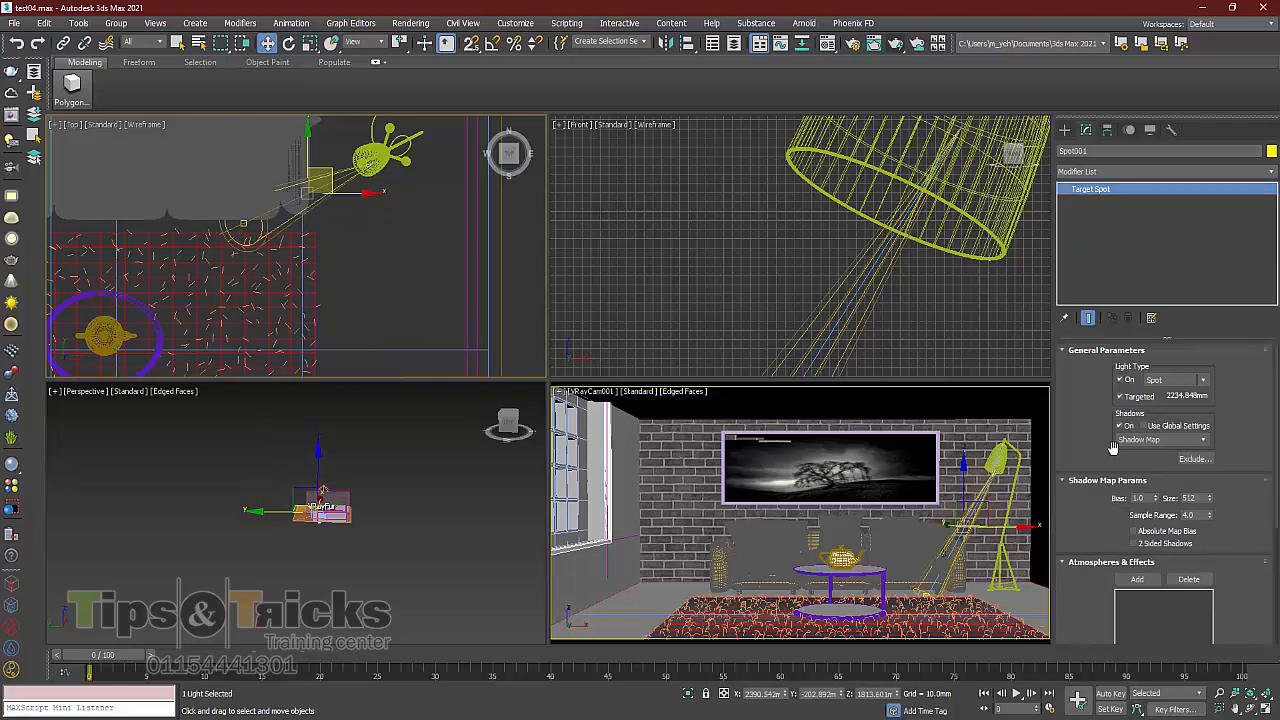
click(1196, 445)
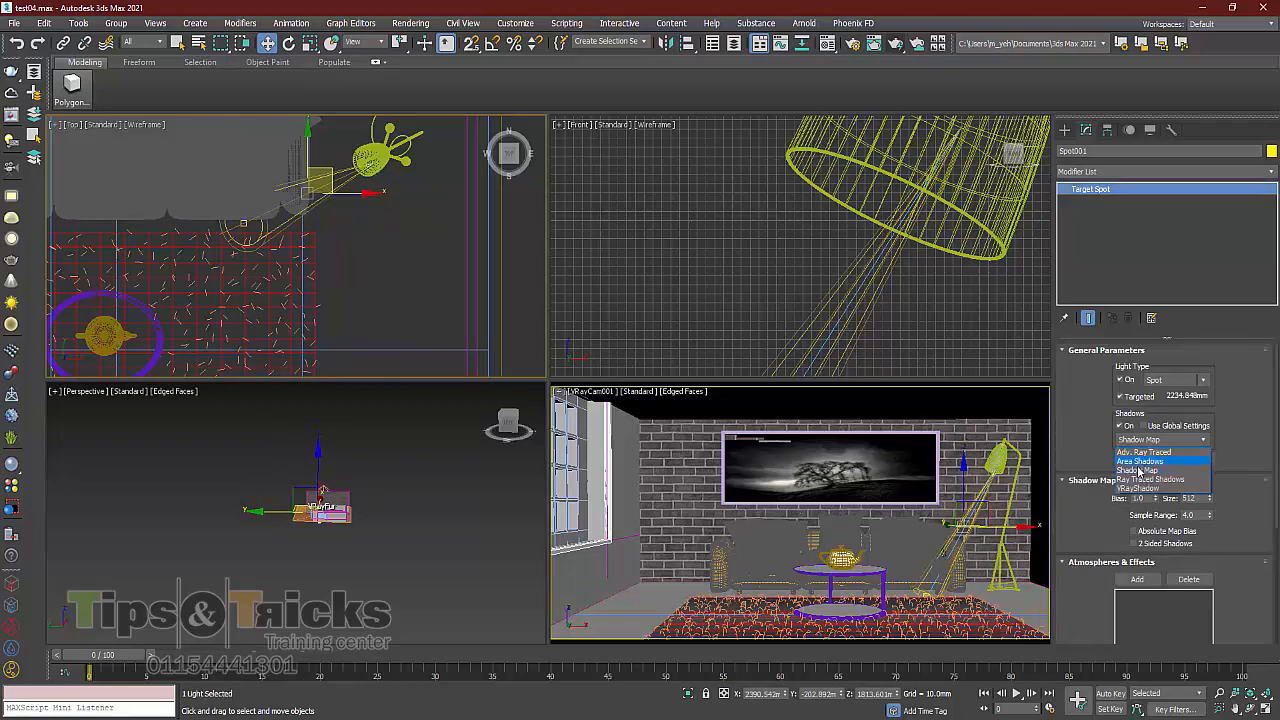
click(1127, 489)
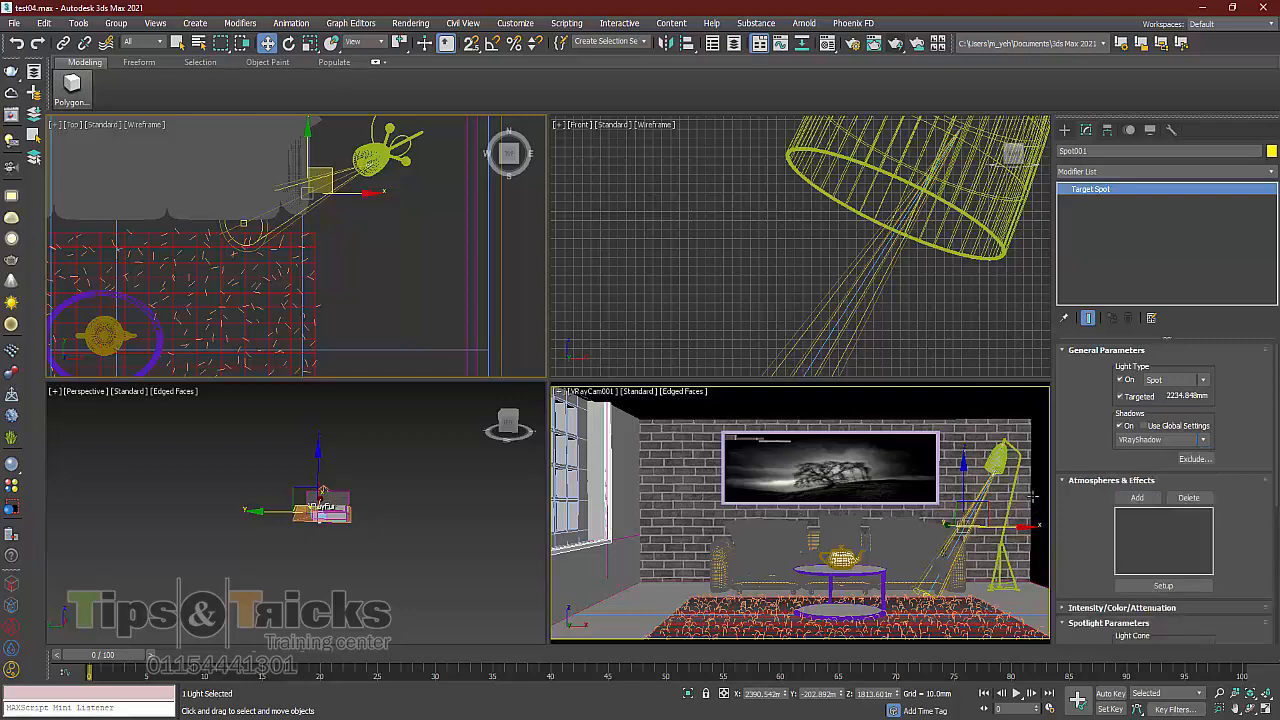
Test-render the camera view, stop it, and start an interactive render in the V-Ray Frame Buffer
click(895, 43)
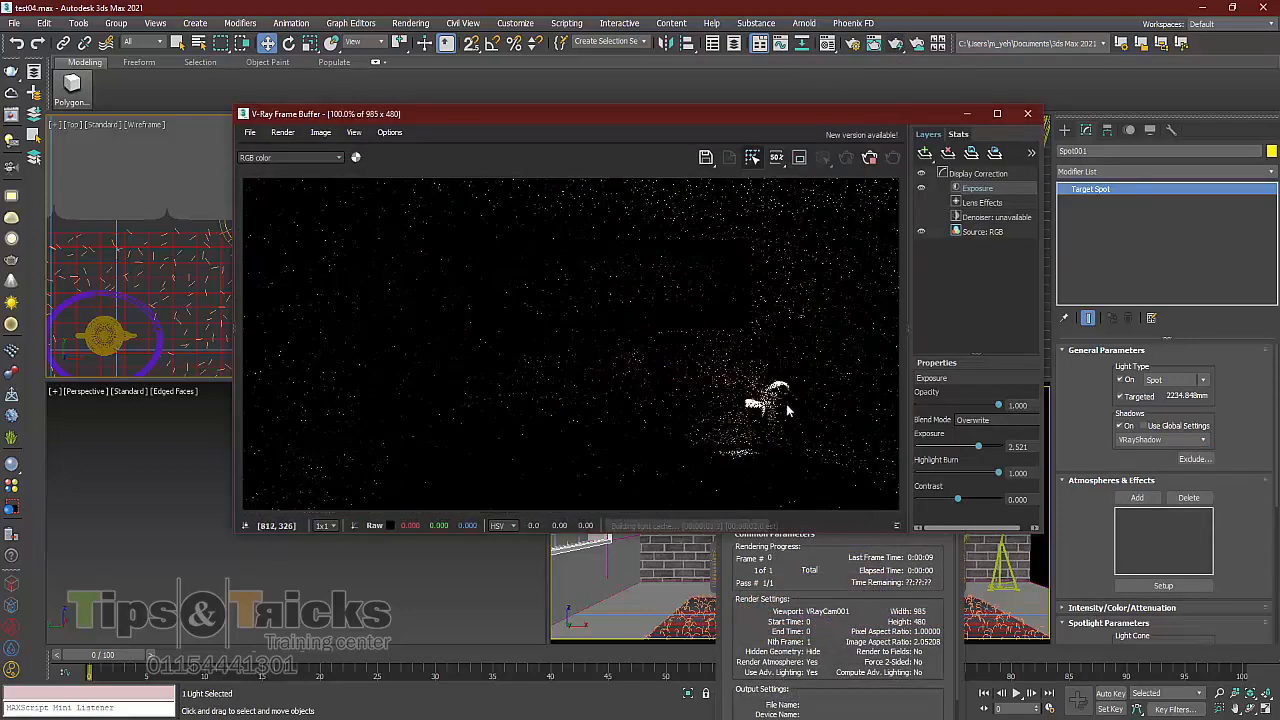
scroll(788, 410, up, 1)
scroll(724, 363, down, 1)
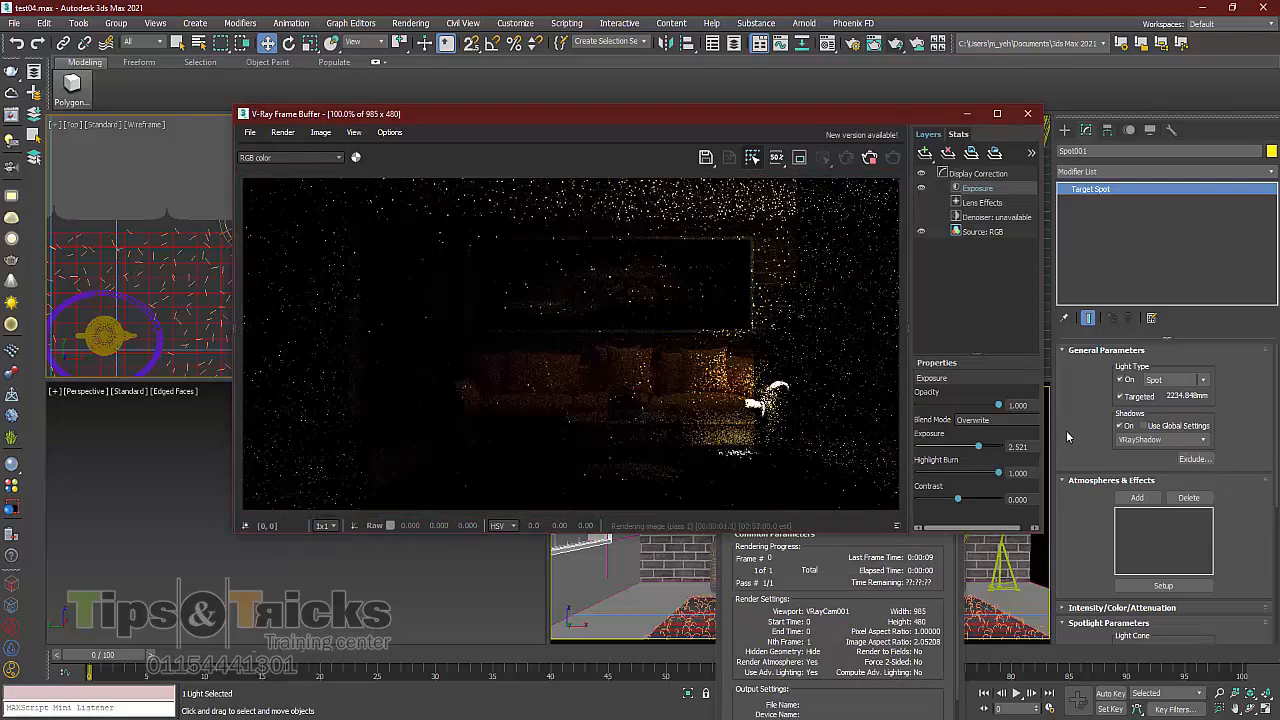
click(870, 158)
click(846, 158)
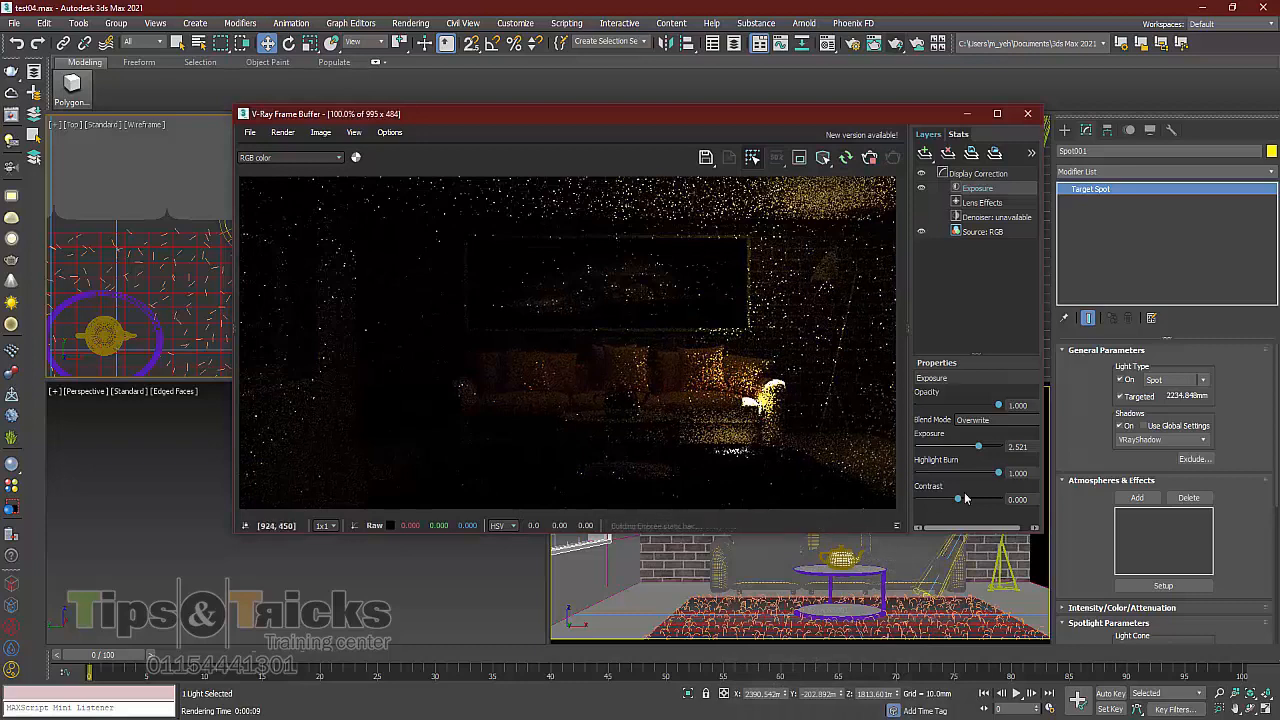
Widen the spot light's Falloff/Field to about 70.3
drag(1093, 450, 1085, 131)
scroll(1123, 440, up, 5)
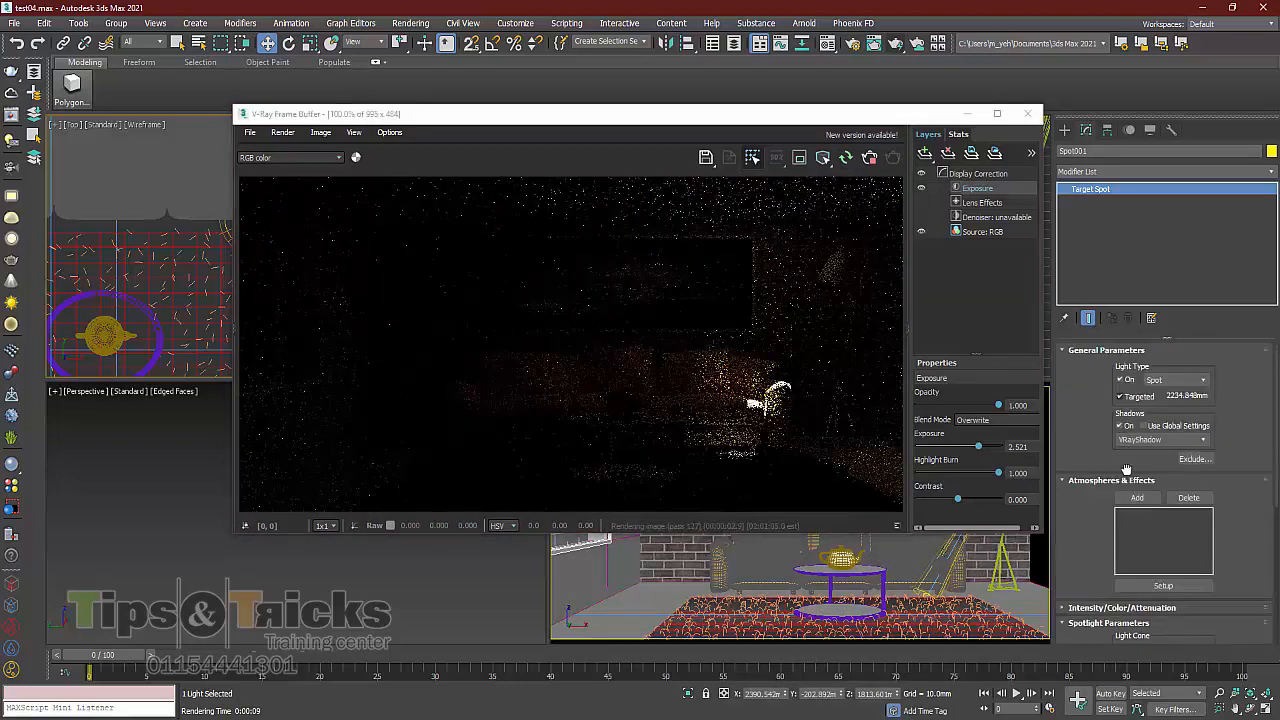
scroll(1126, 469, down, 4)
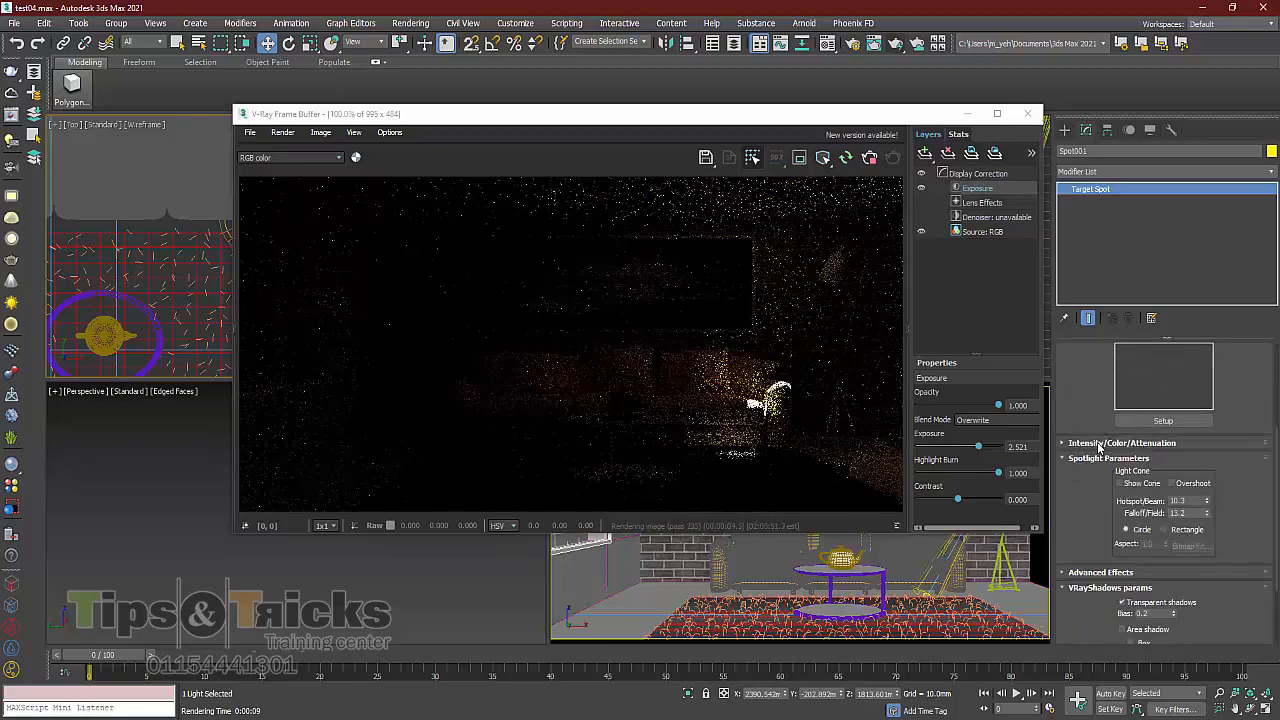
drag(1207, 516, 1169, 117)
Expand the spot light's intensity settings and reduce its Multiplier to 0.2, finally to 0.1
scroll(1080, 400, up, 3)
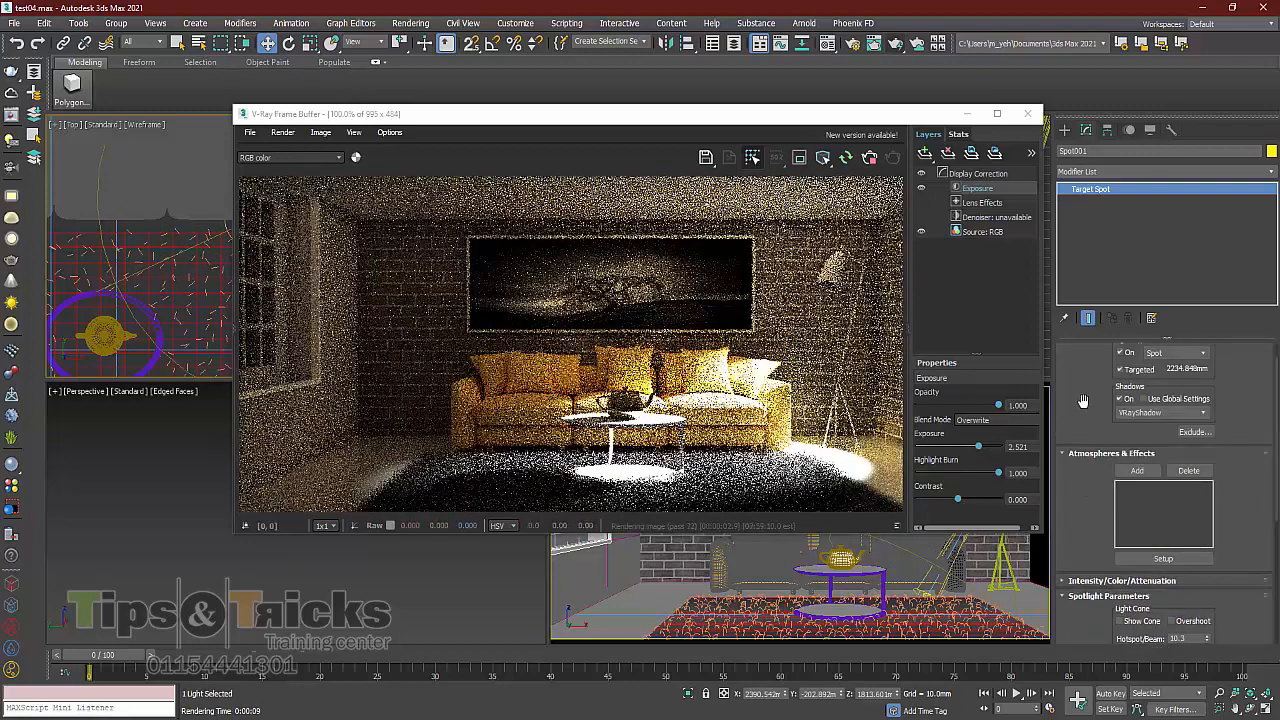
scroll(1082, 400, up, 1)
scroll(1080, 421, down, 4)
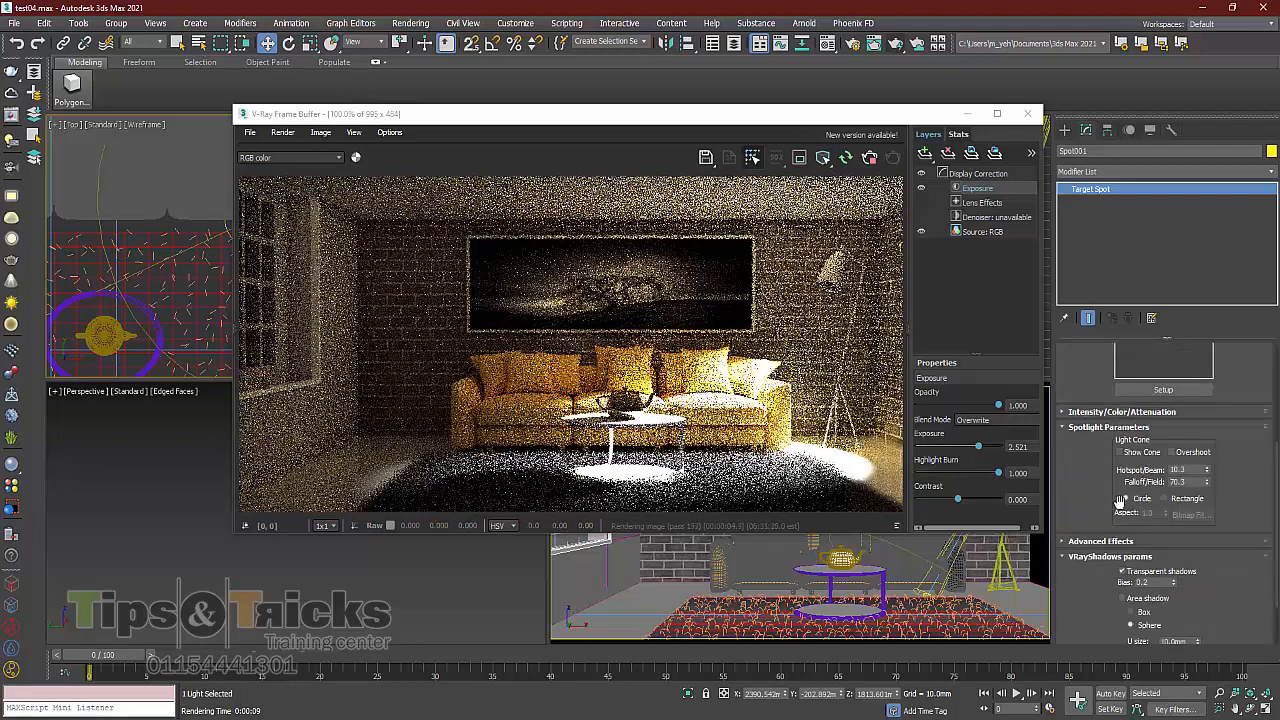
scroll(1087, 563, up, 2)
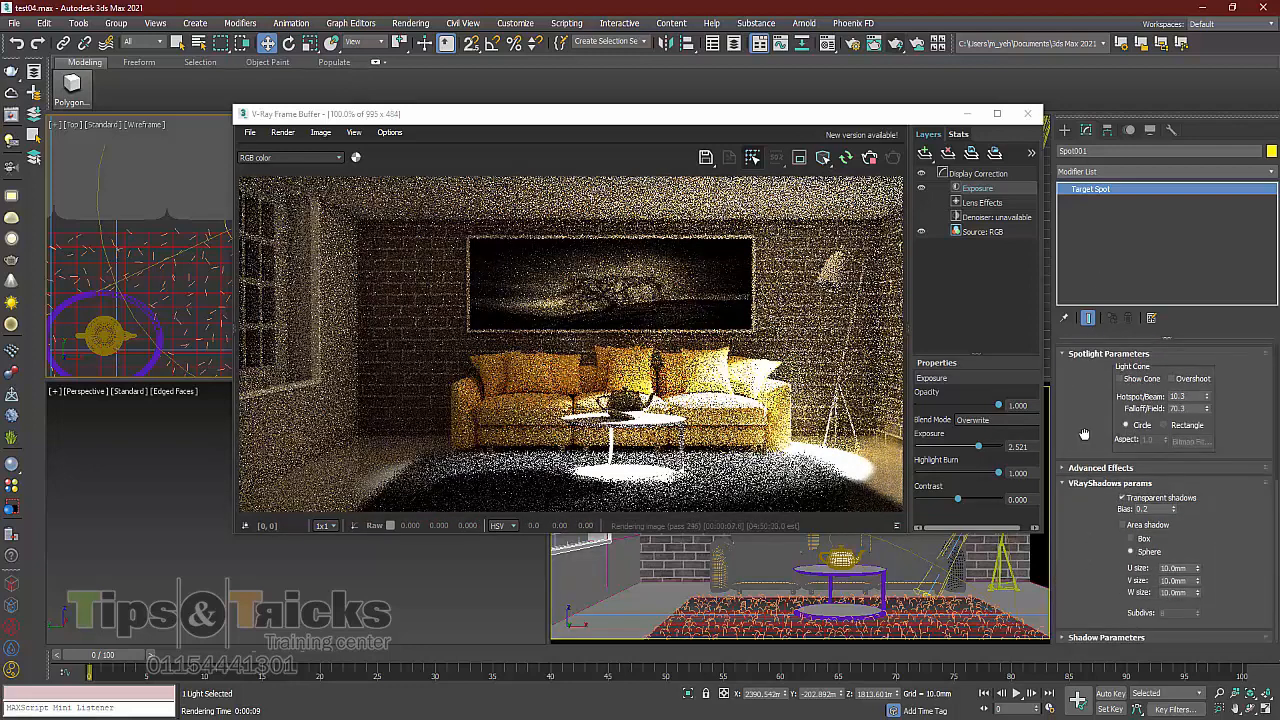
click(1094, 485)
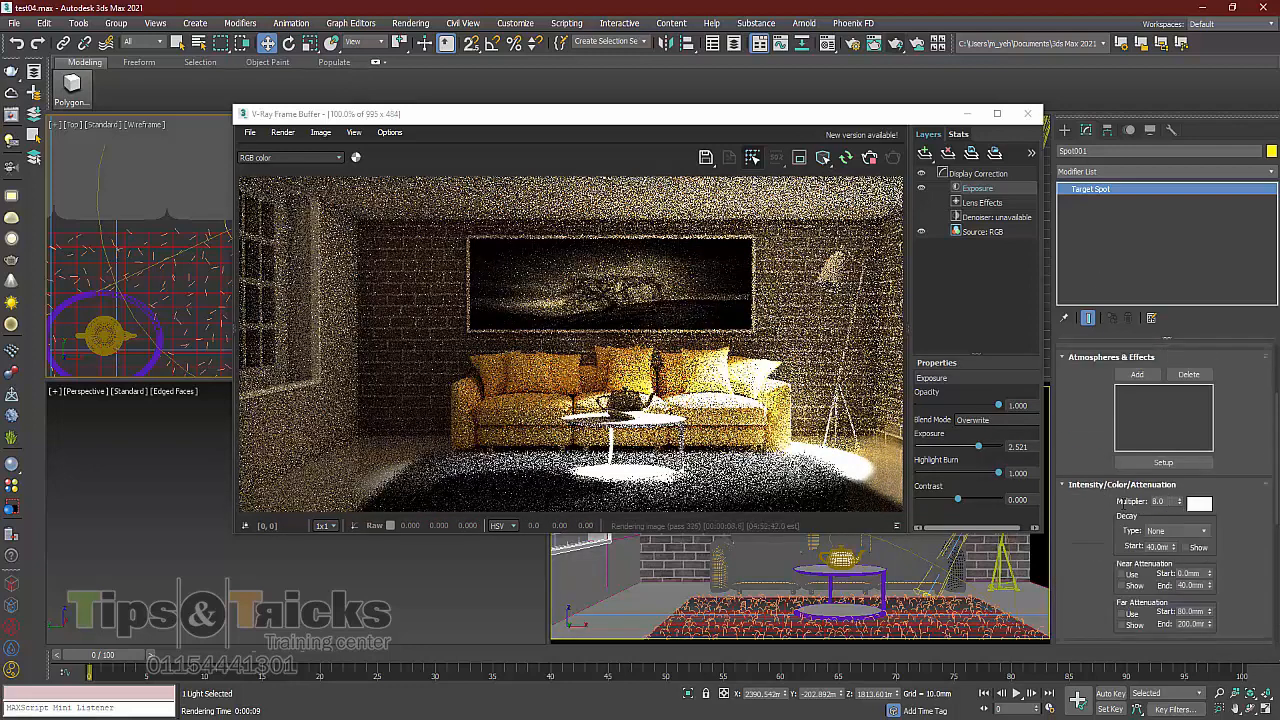
drag(1124, 504, 990, 501)
text(0.2)
key(Return)
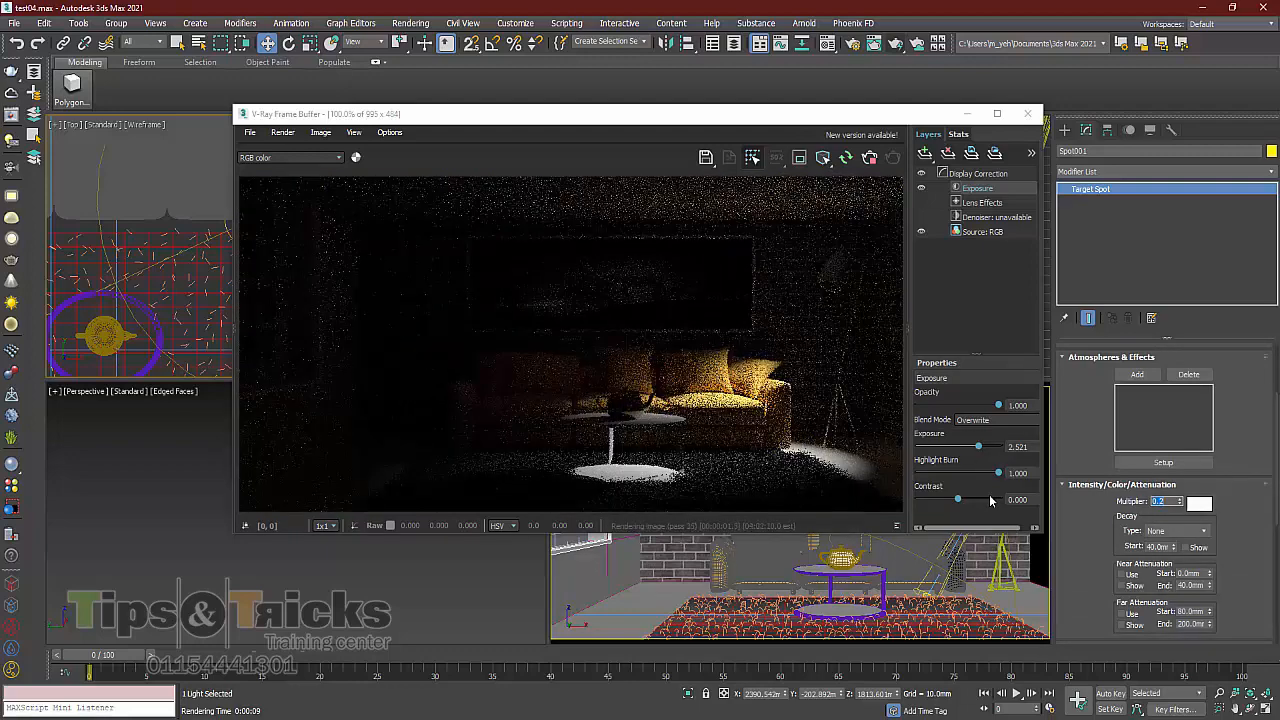
text(0.1)
key(Return)
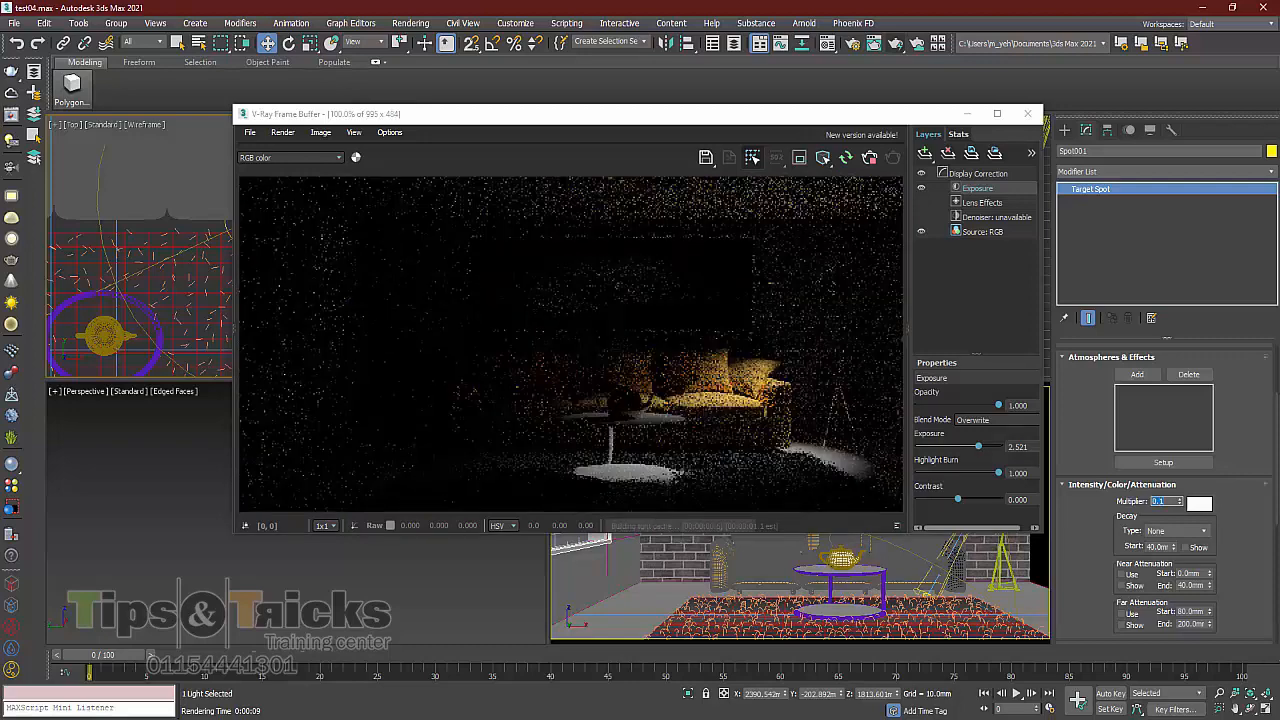
Move the frame buffer off the lamp and adjust the light cone to Falloff/Field about 58 and Hotspot/Beam about 9.3
drag(858, 122, 740, 125)
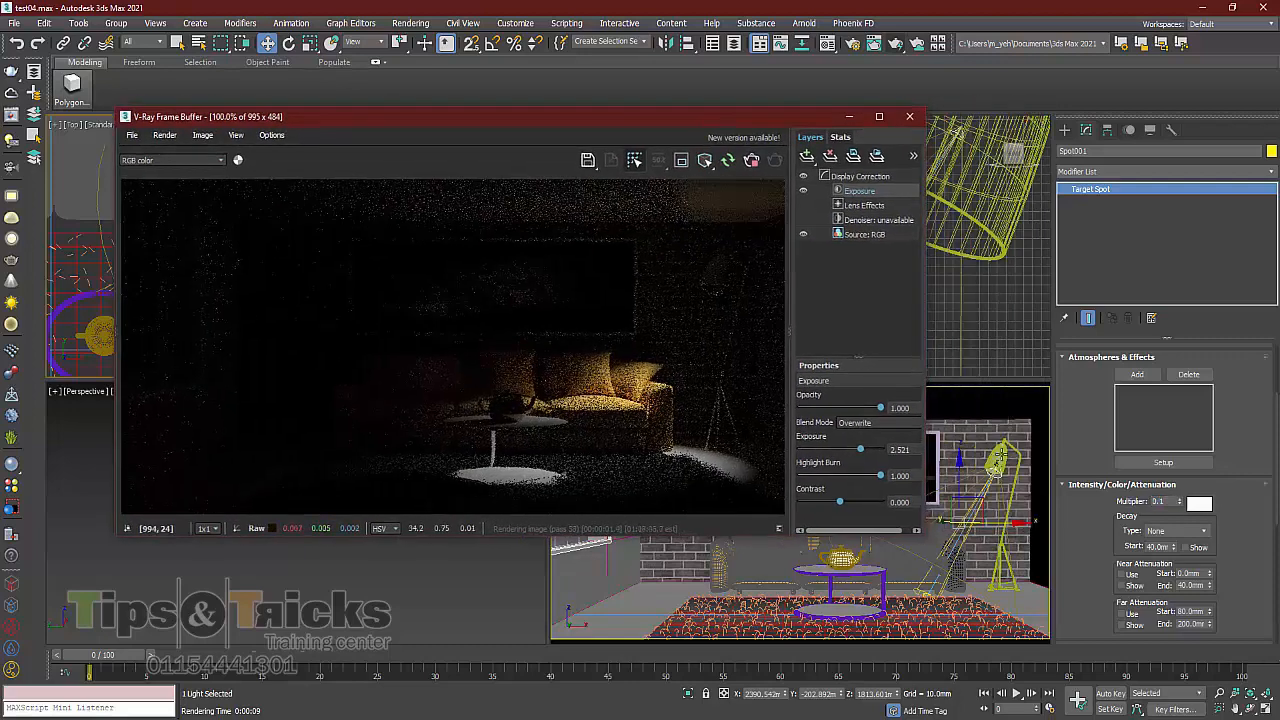
scroll(1110, 550, down, 5)
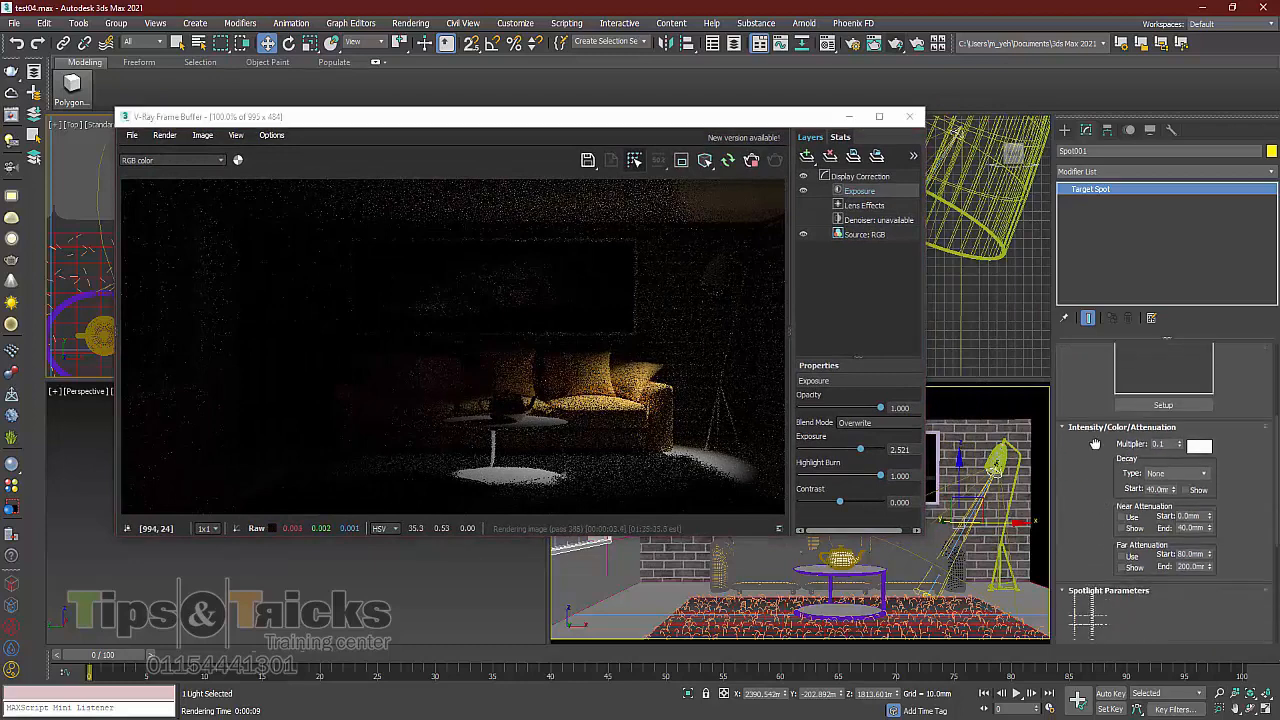
drag(1208, 490, 1217, 578)
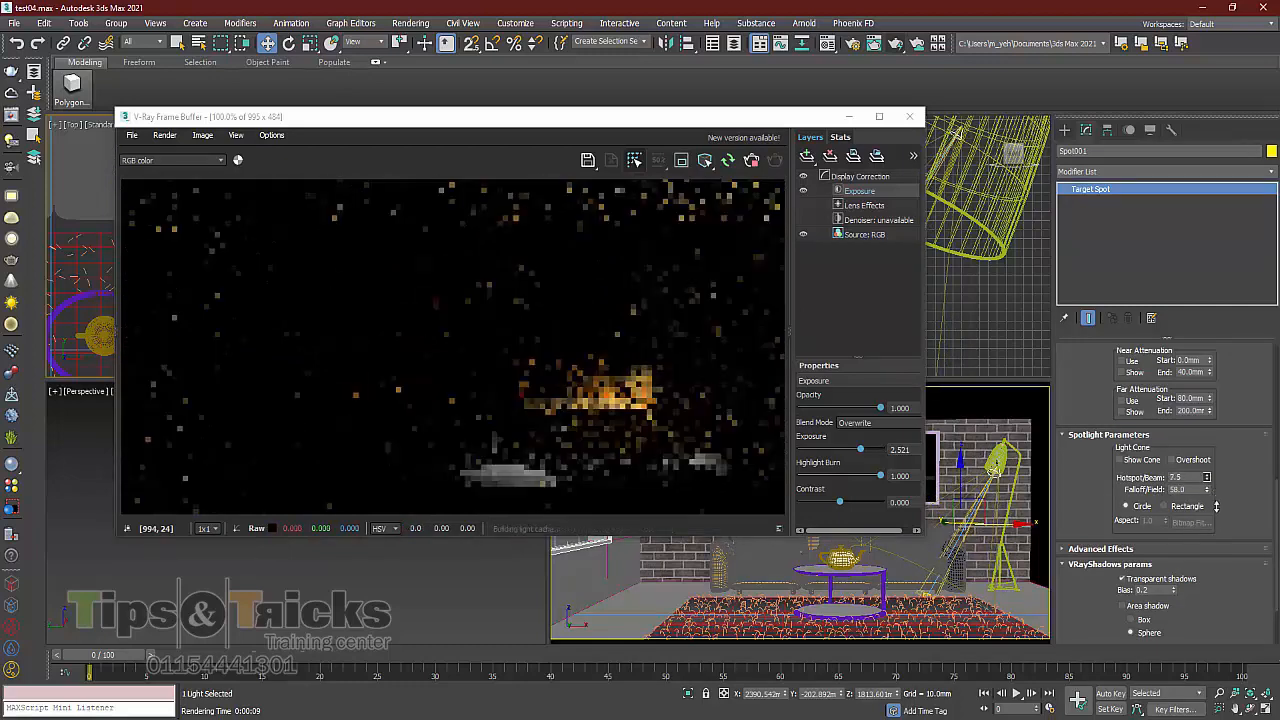
mouse_move(1205, 484)
mouse_down()
mouse_move(1219, 502)
mouse_move(1214, 488)
mouse_up()
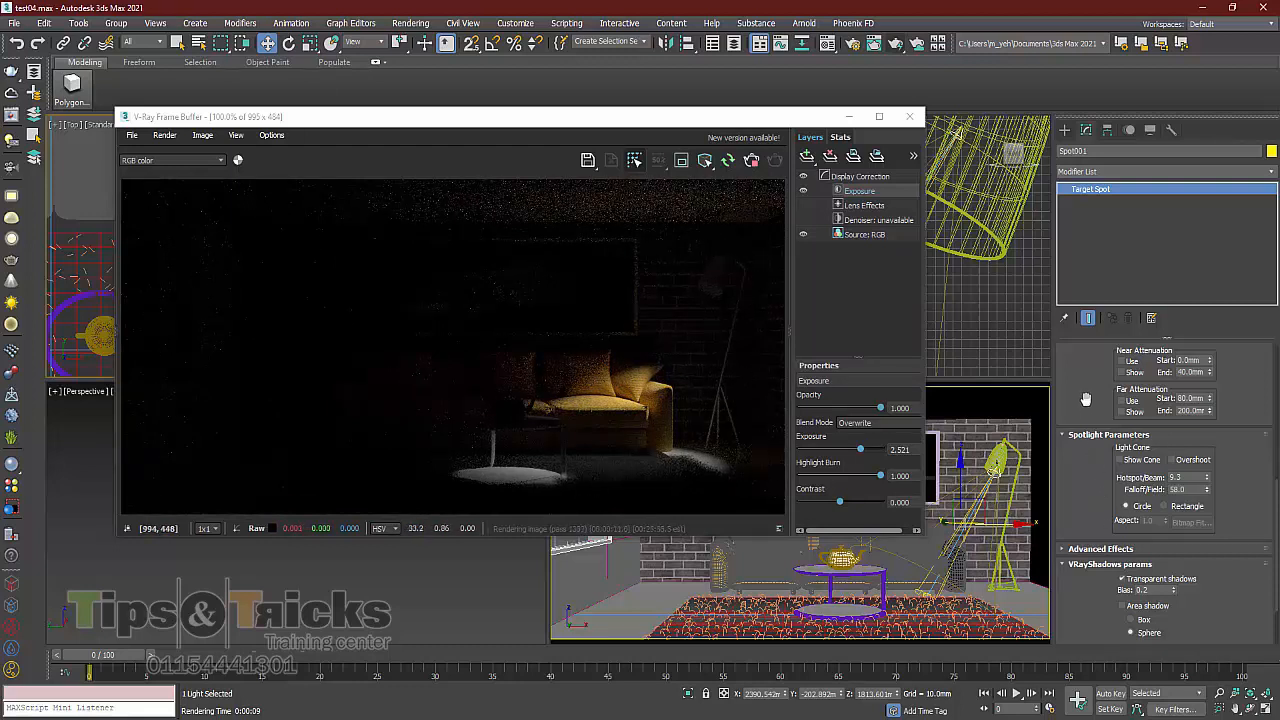
Change the spot light's shadow type to Shadow Map
scroll(1086, 399, up, 5)
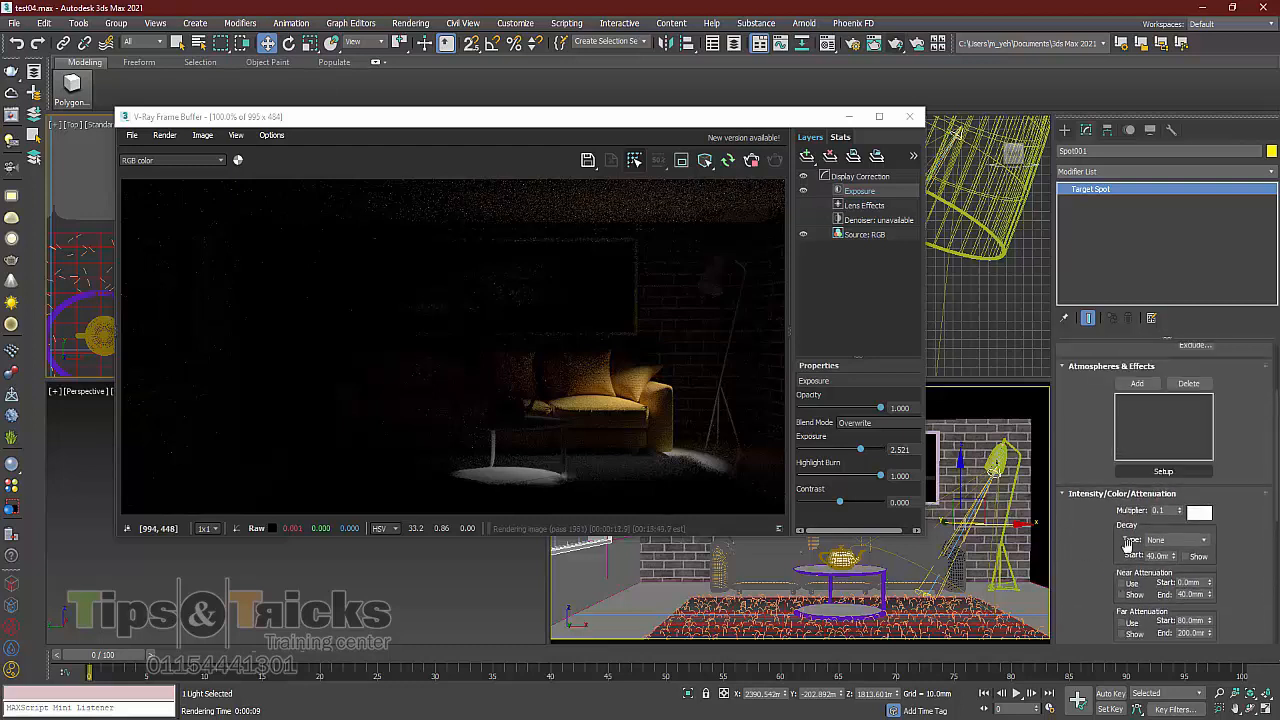
scroll(1099, 411, up, 3)
click(1145, 440)
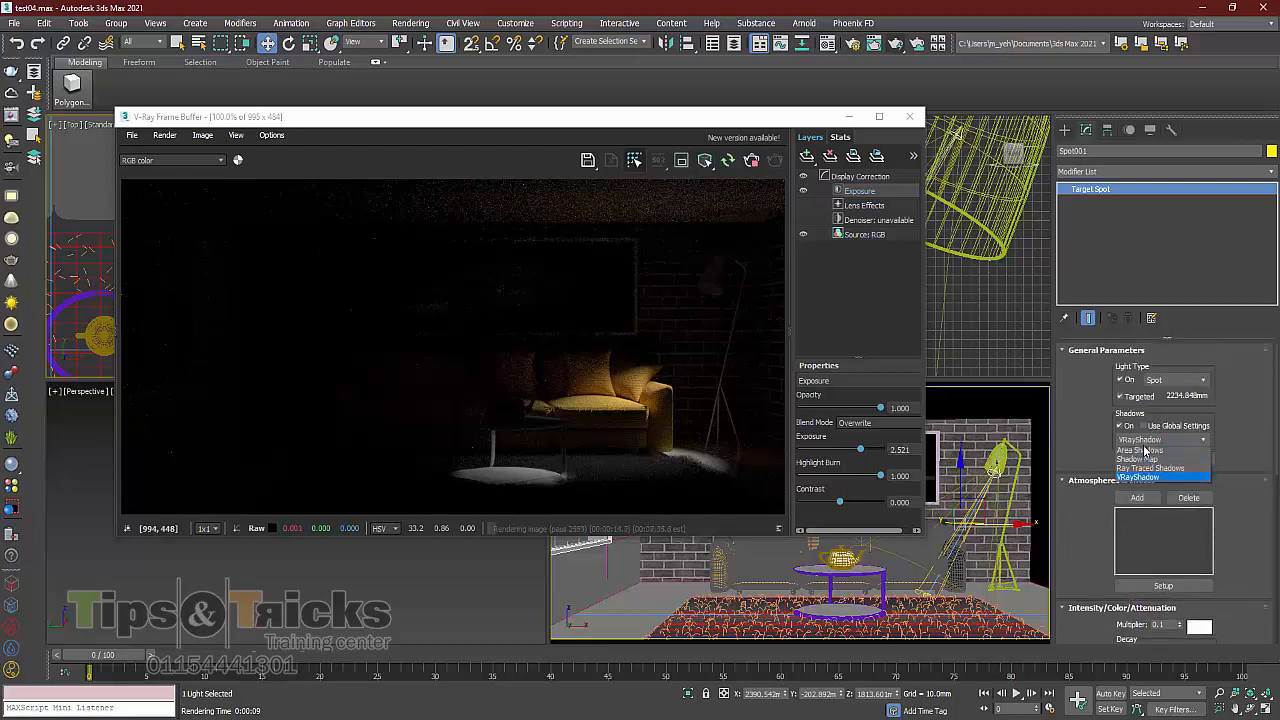
click(1136, 470)
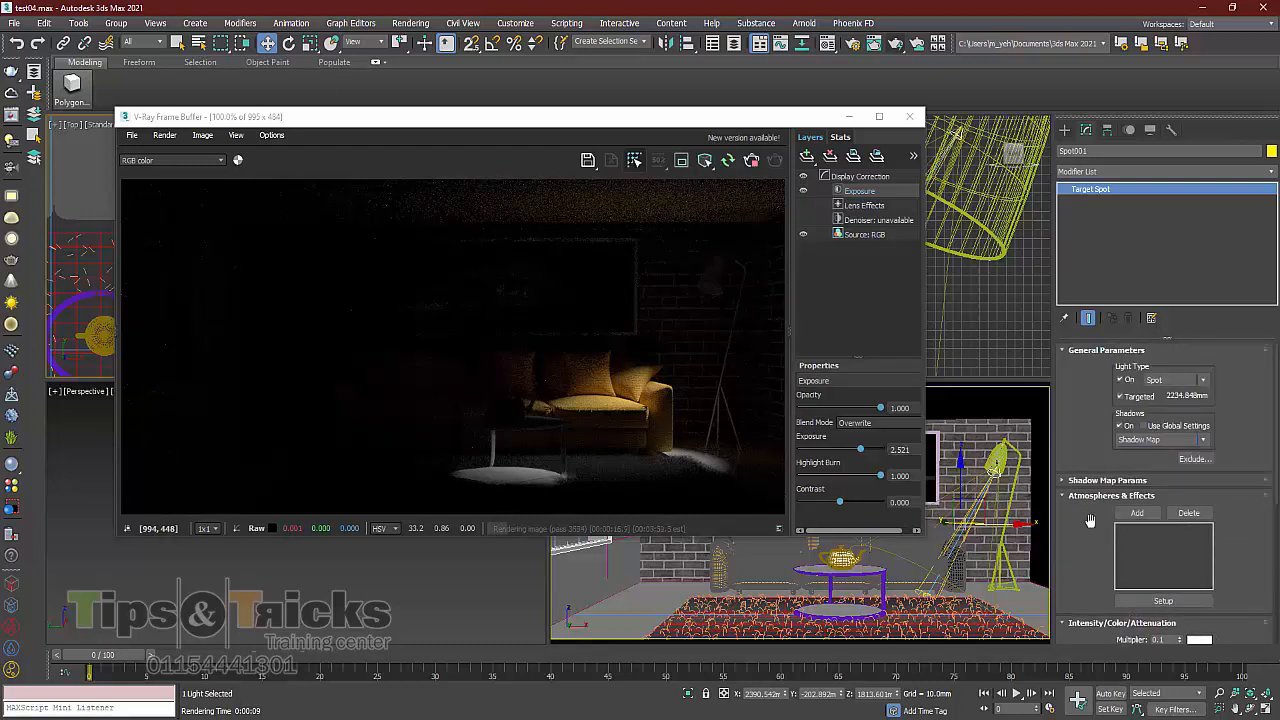
Add a new Volume Light atmosphere to the spot light and refresh the interactive render
click(1137, 513)
click(548, 303)
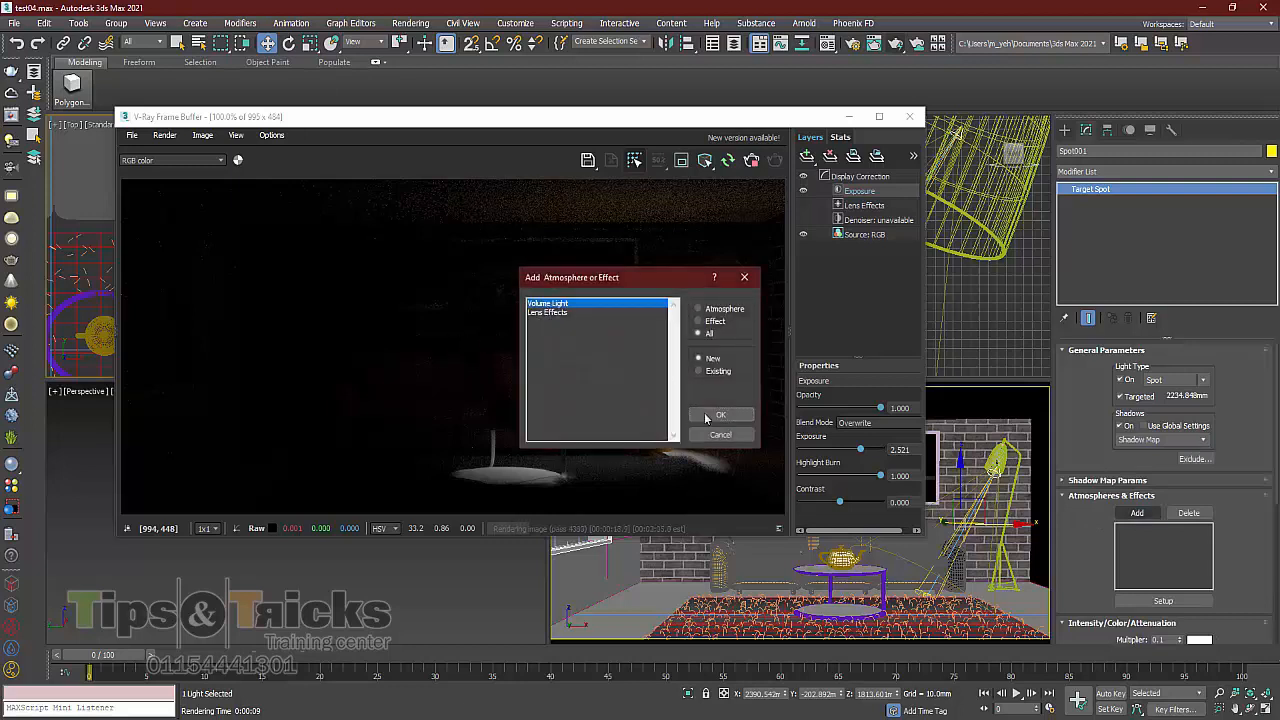
click(720, 415)
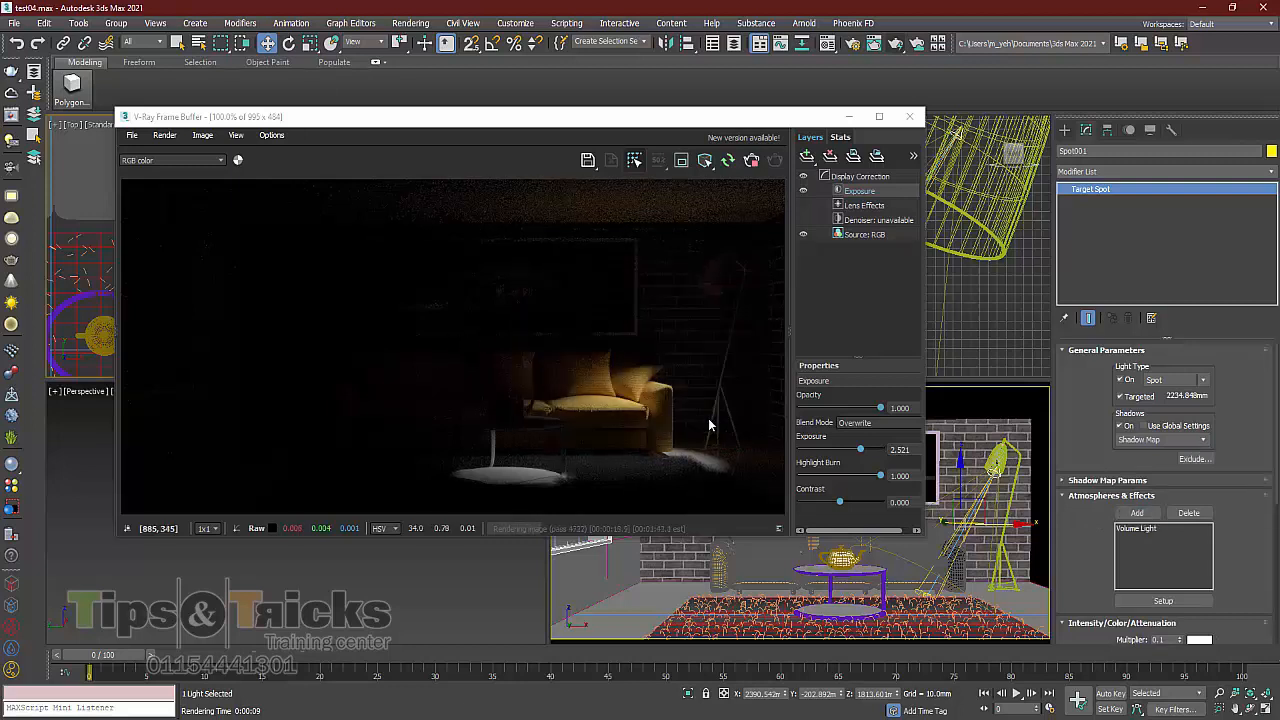
click(728, 162)
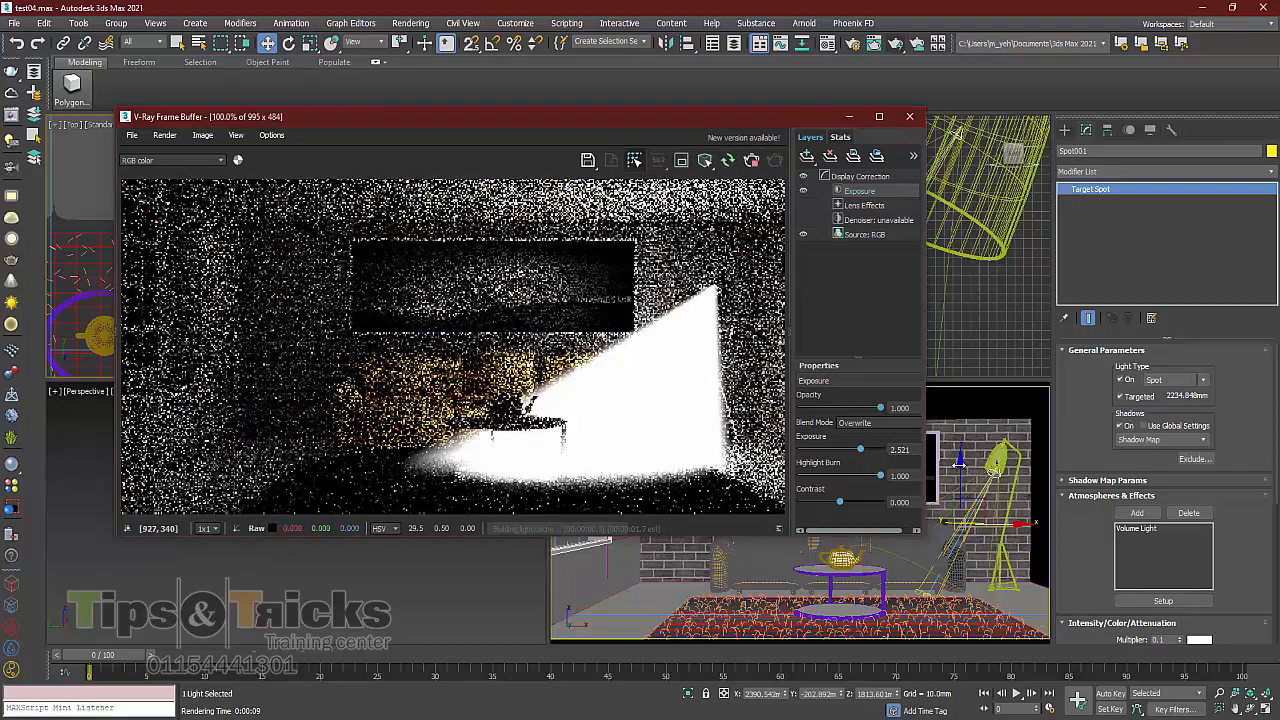
Open the Volume Light's setup, lower its Density, and check the beam in the render
click(1136, 528)
click(1157, 601)
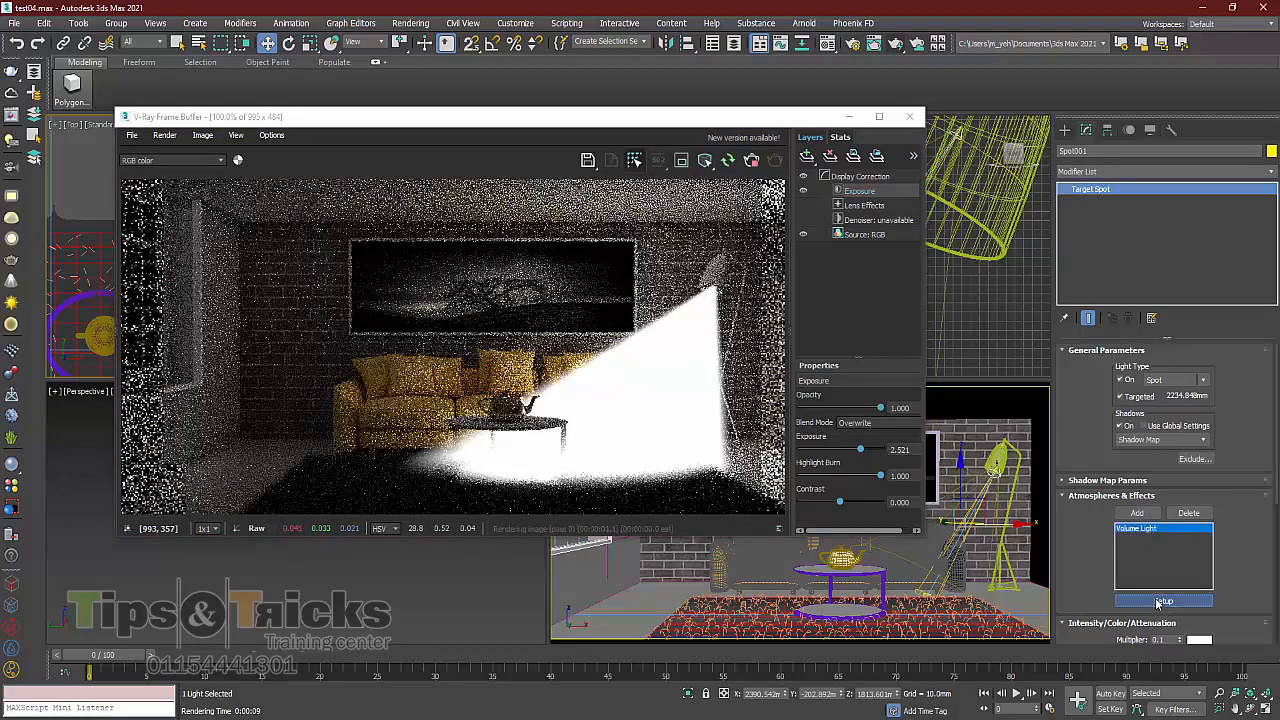
scroll(740, 418, down, 5)
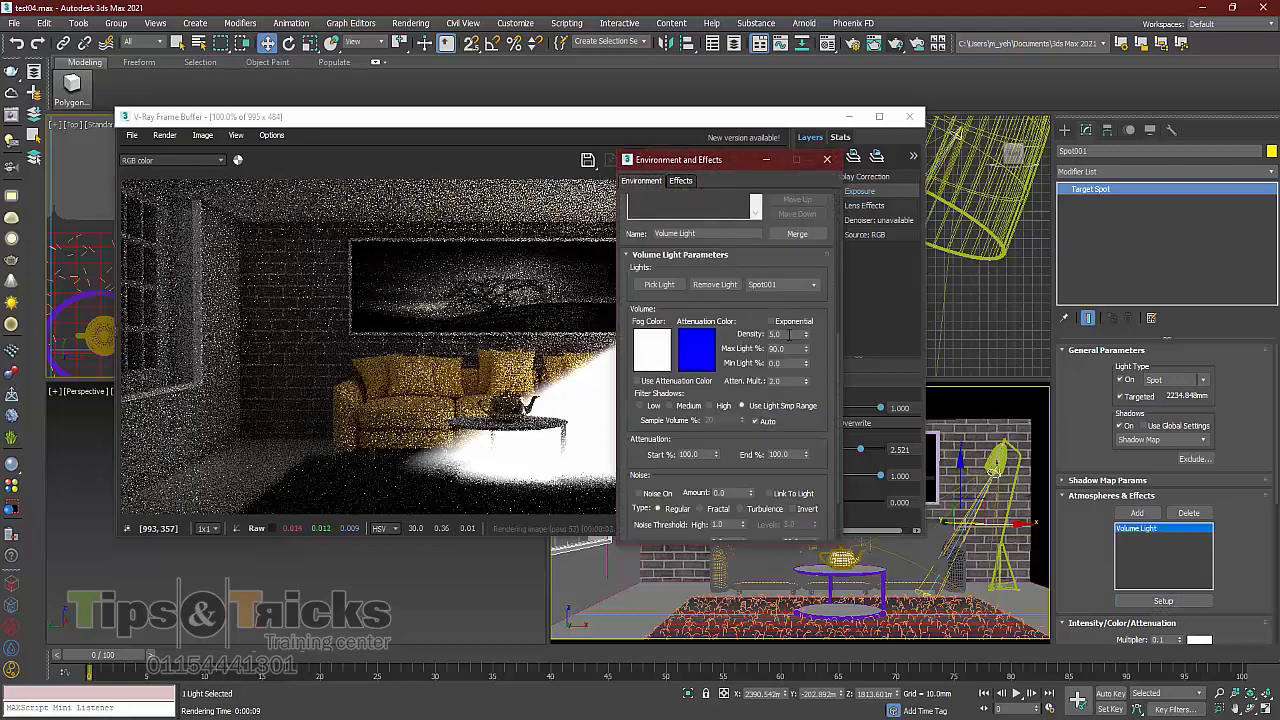
double_click(787, 334)
key(Return)
click(557, 363)
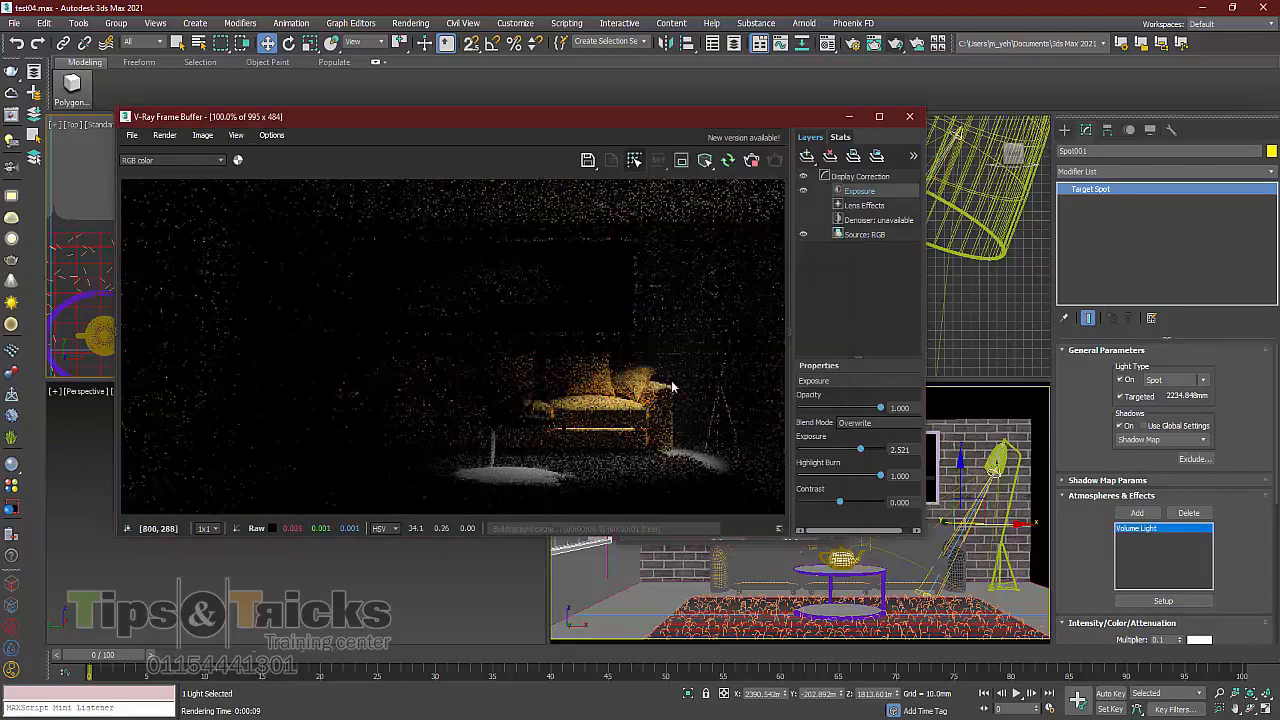
Set the Volume Light's Density to 0.3 and move its settings window clear of the render
click(1169, 604)
drag(789, 334, 764, 336)
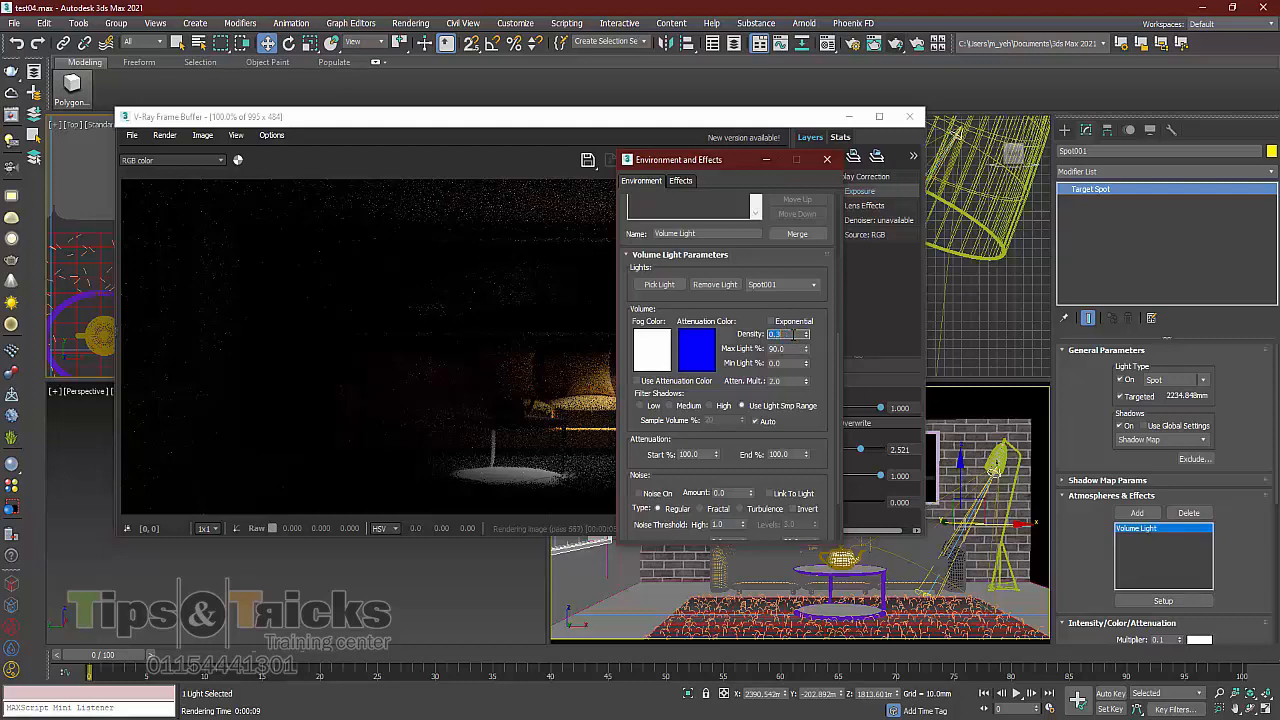
drag(719, 164, 1024, 186)
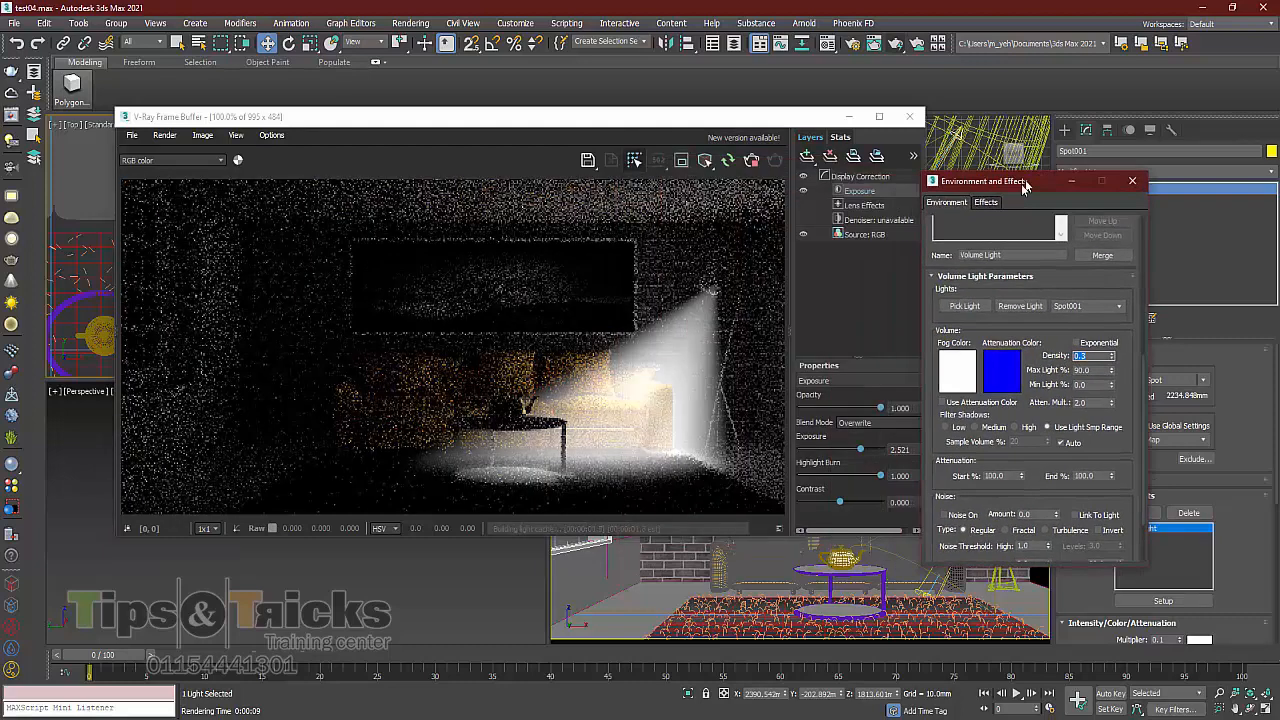
Set the Volume Light's Density to 0.006 and close its settings, stopping the interactive render and closing the frame buffer
text(0.00)
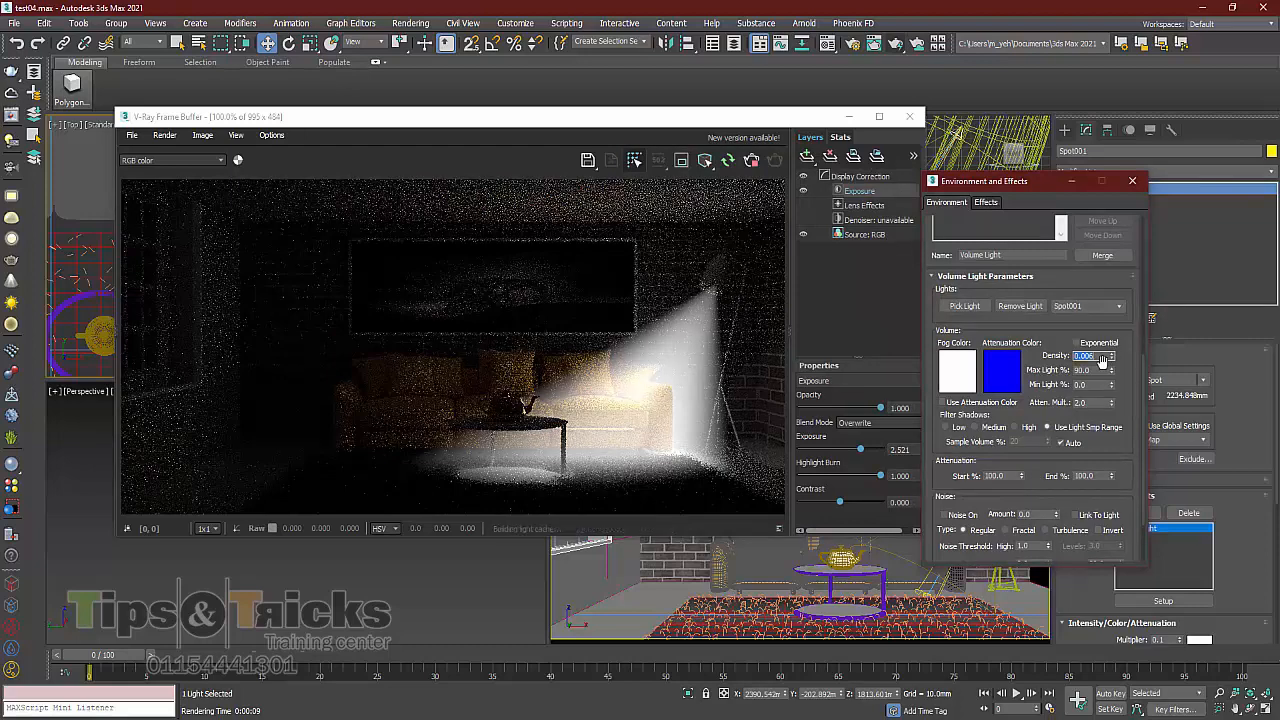
text(6)
key(Return)
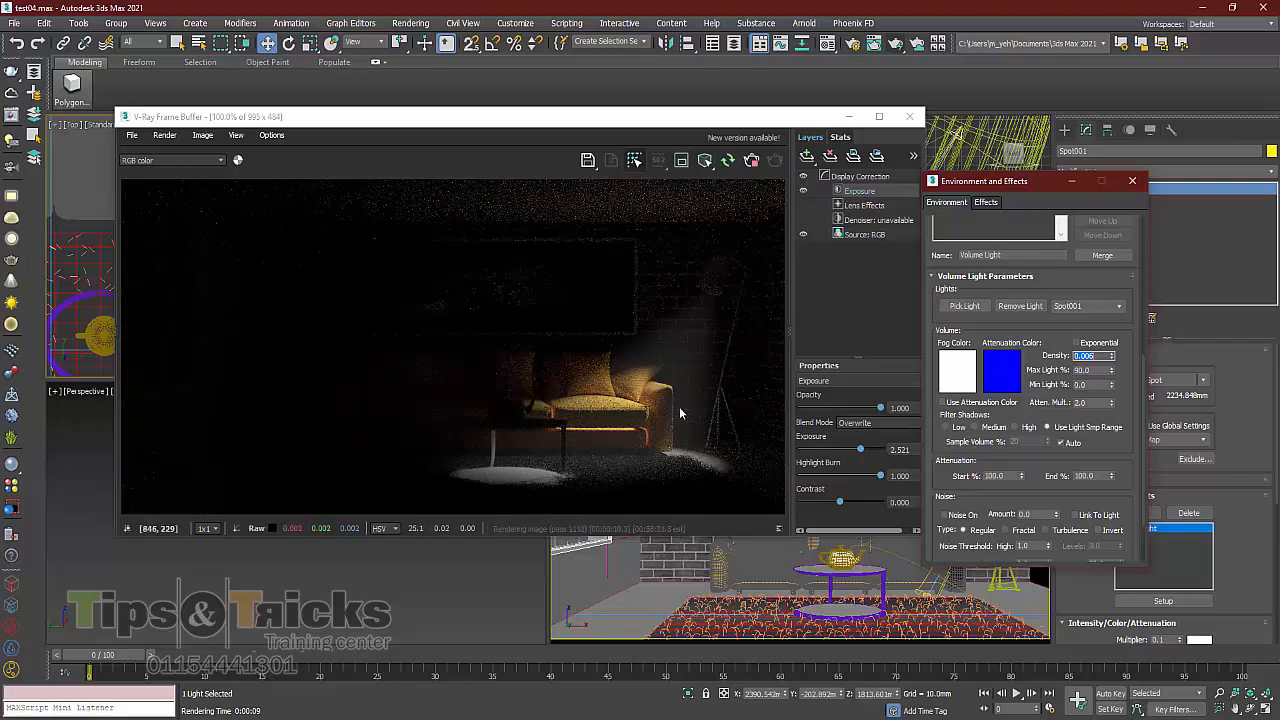
click(1134, 180)
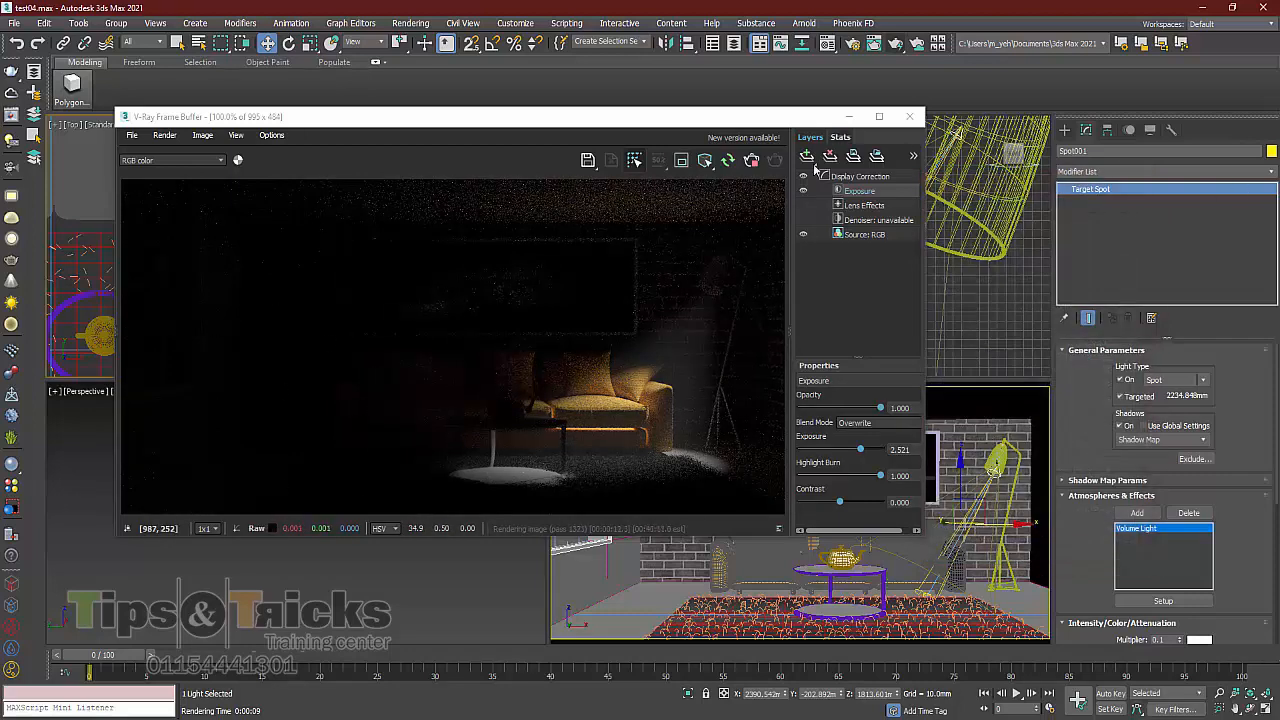
click(752, 162)
click(909, 116)
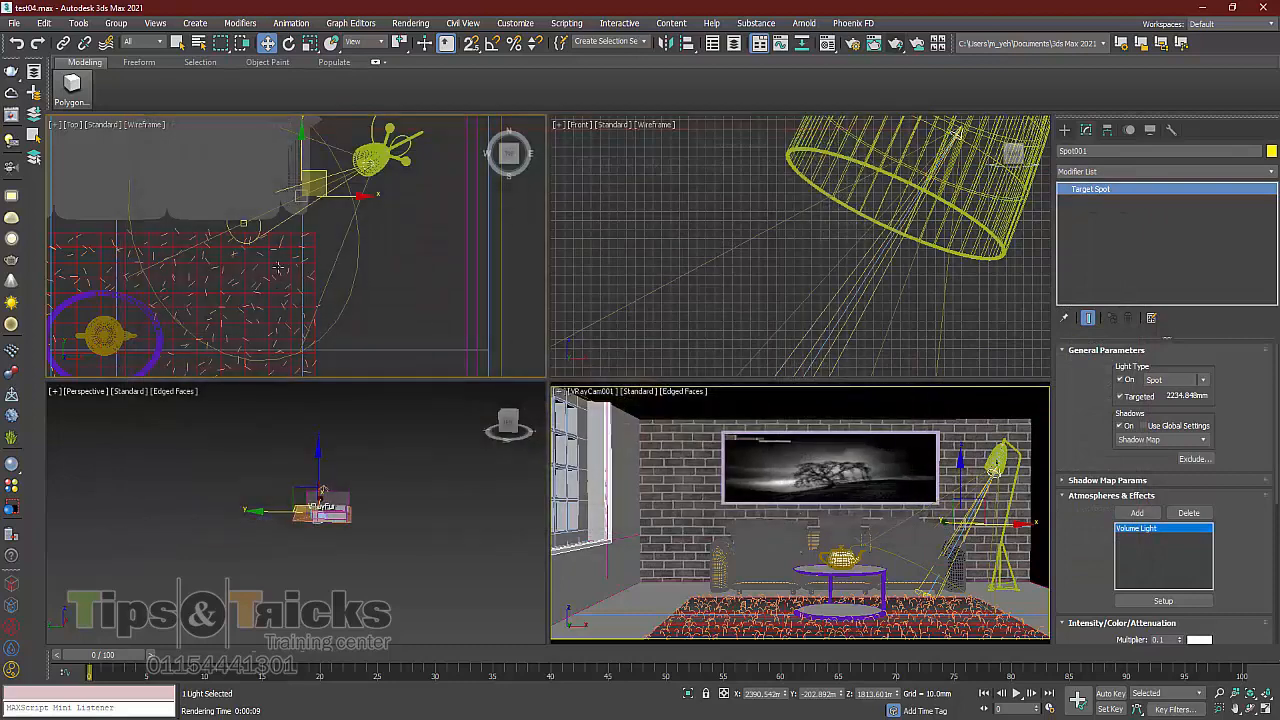
Move the spot light from the floor lamp to above the teapot on the round table, with its target directly below
scroll(278, 268, down, 2)
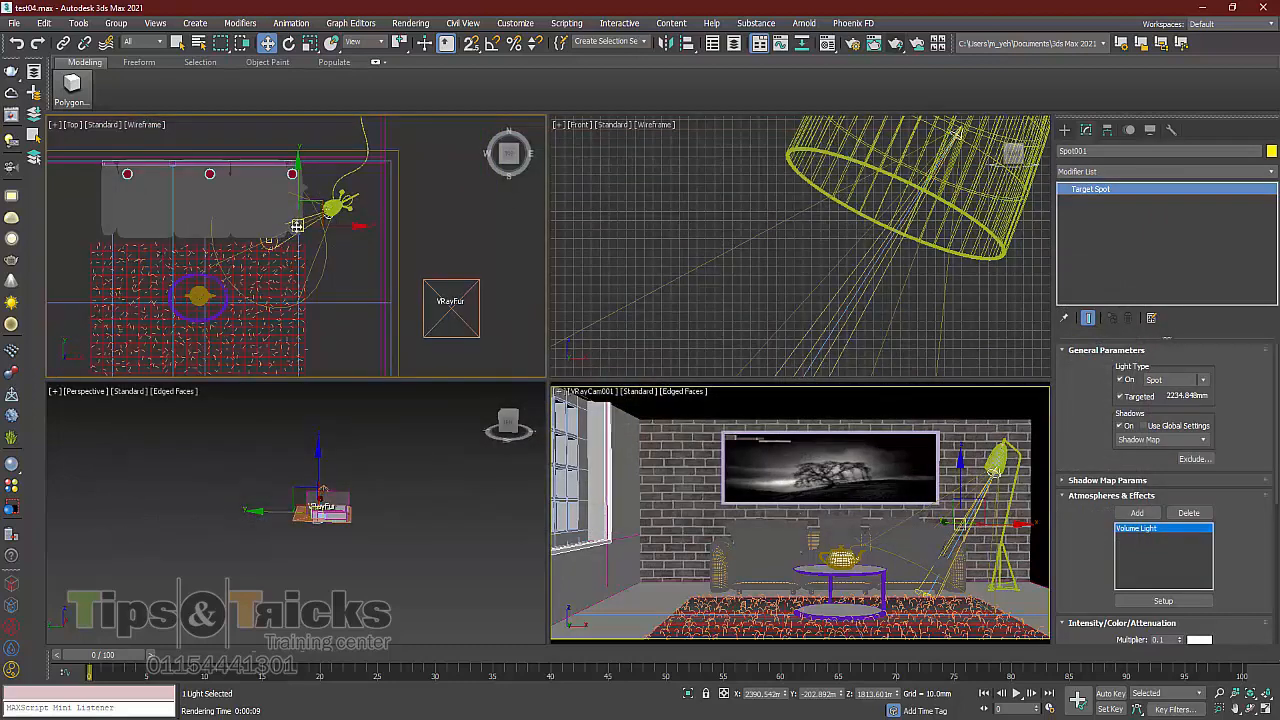
drag(320, 208, 200, 296)
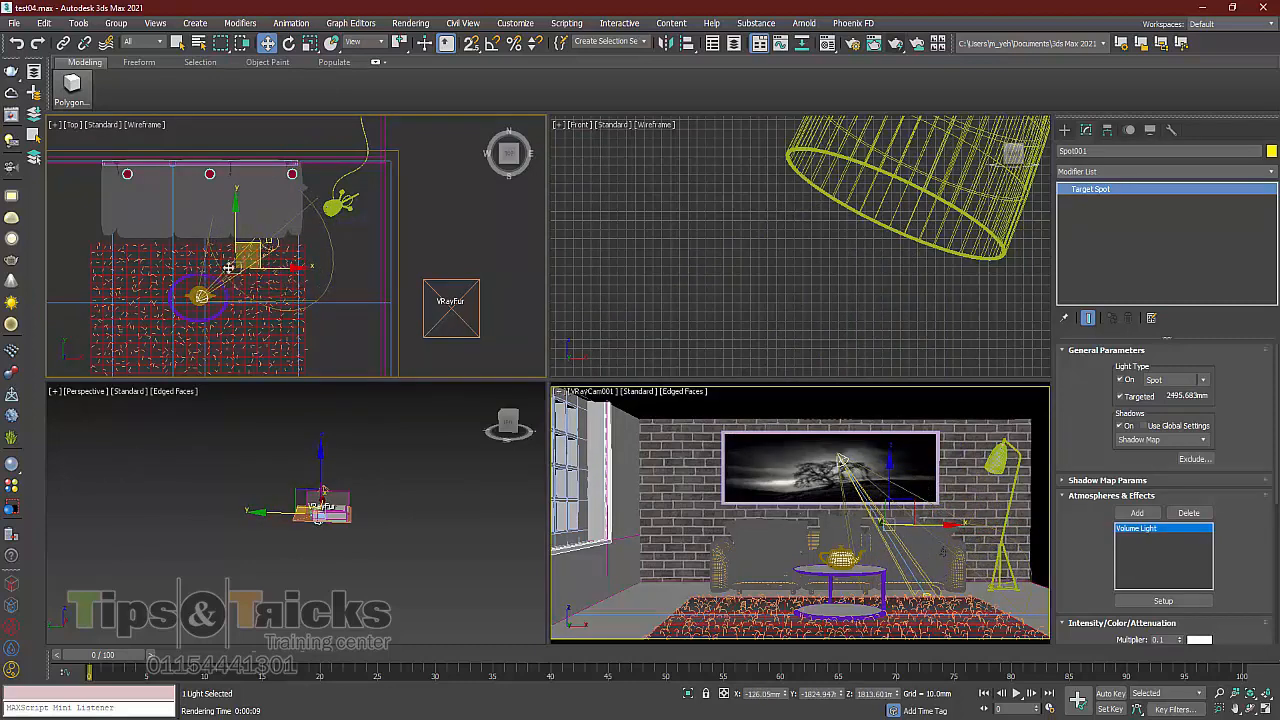
right_click(201, 296)
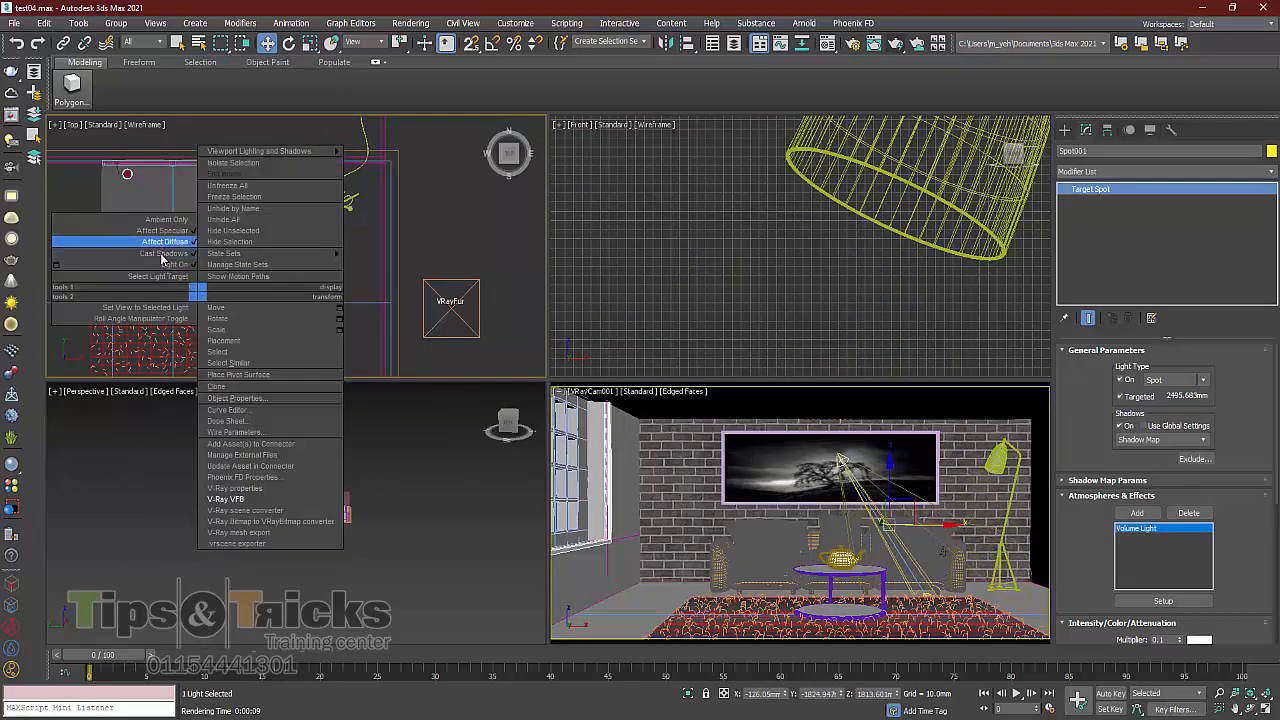
click(165, 284)
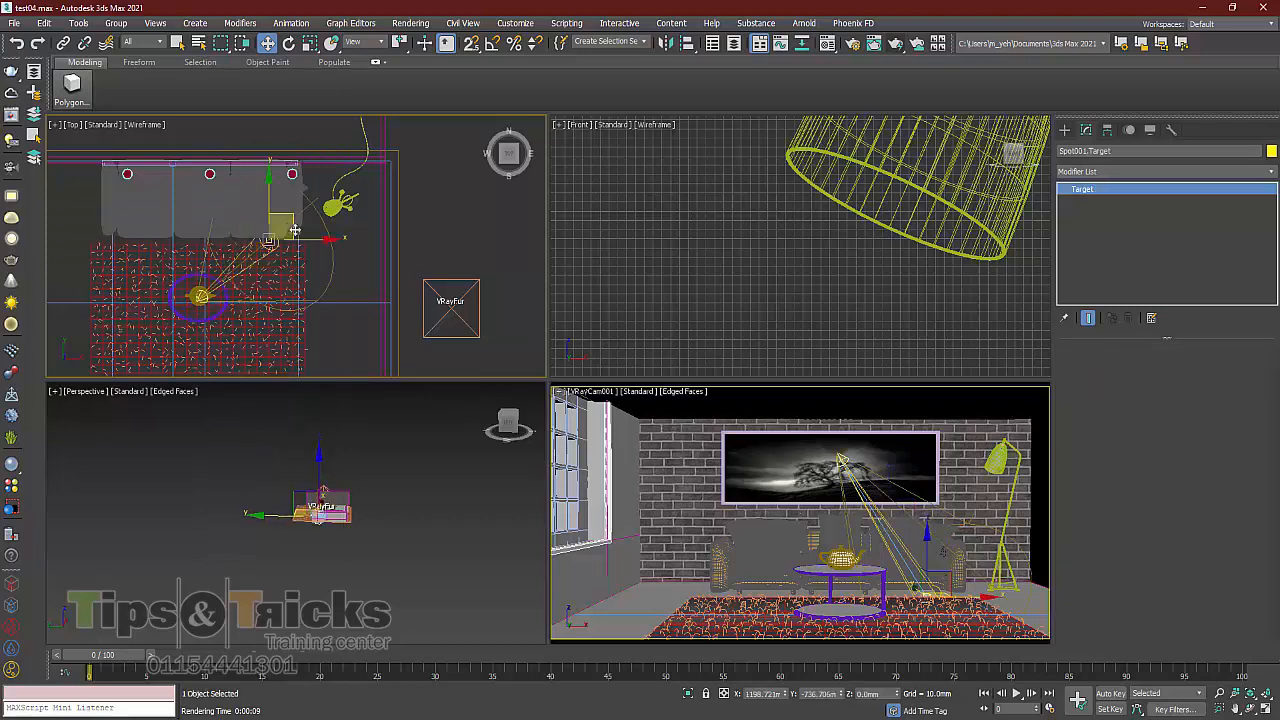
drag(289, 216, 222, 277)
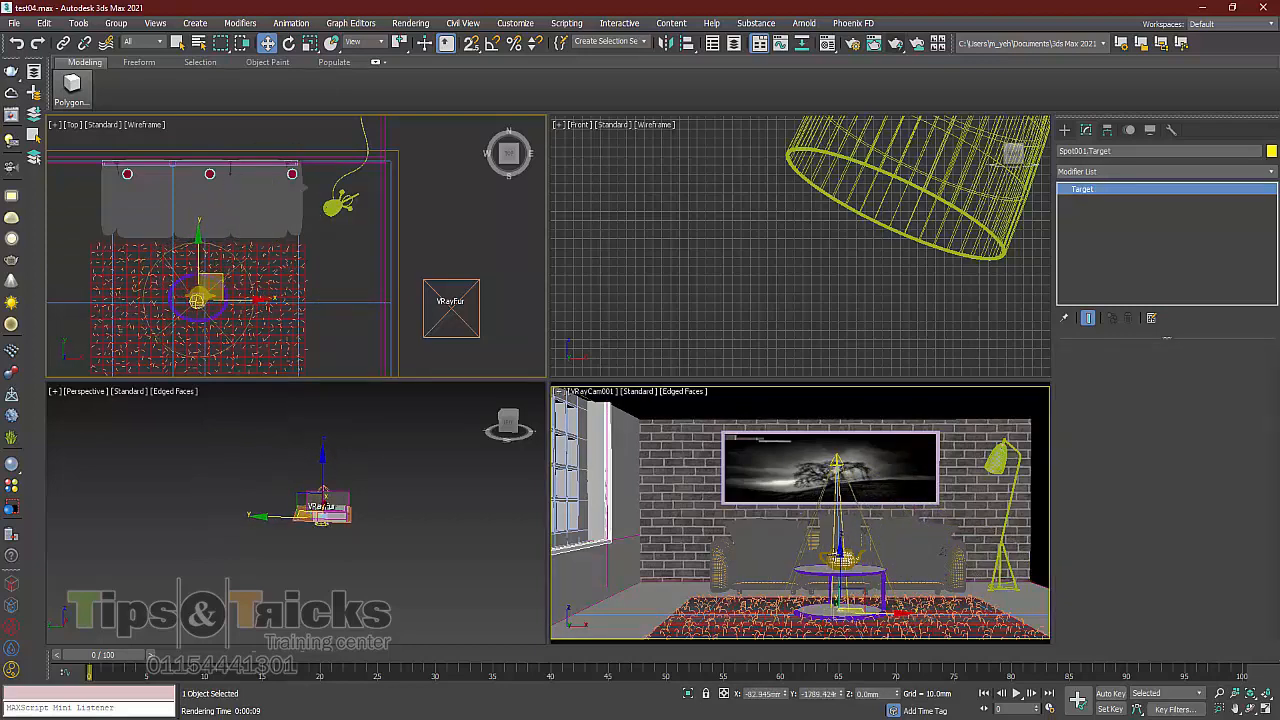
Render the camera view, examine the light beam over the teapot up close, and close the frame buffer
scroll(800, 513, down, 2)
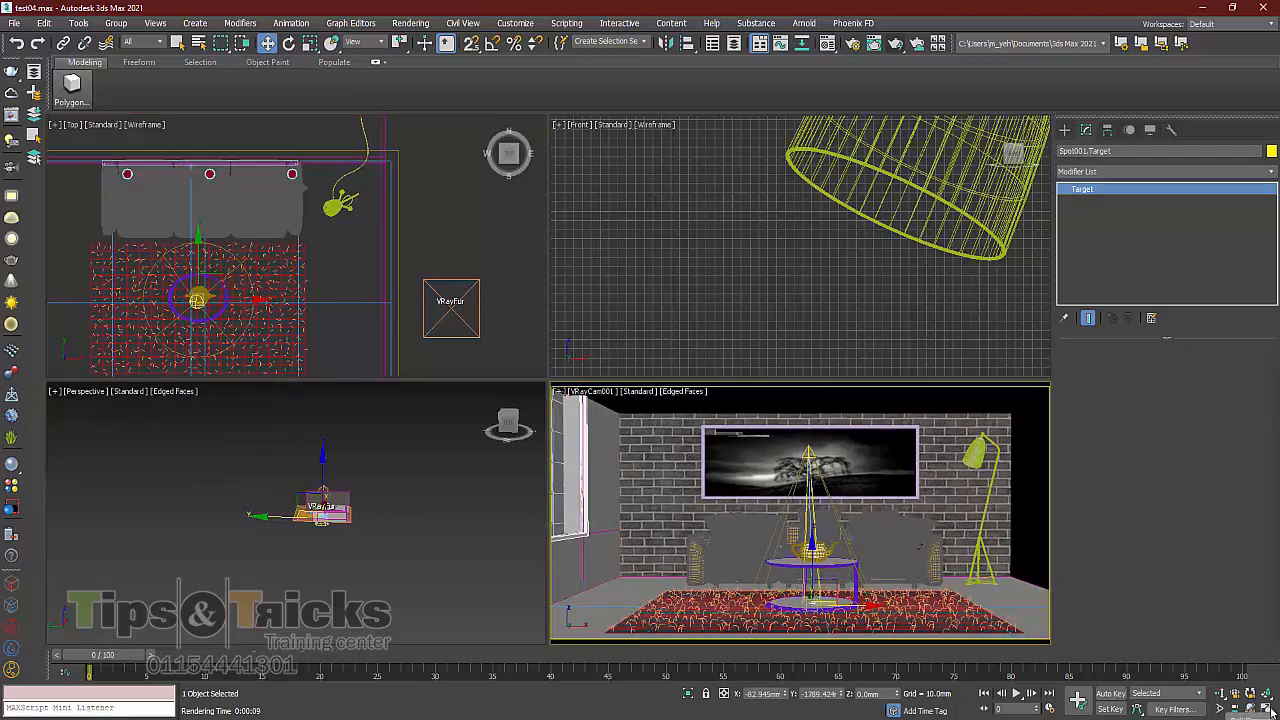
click(895, 43)
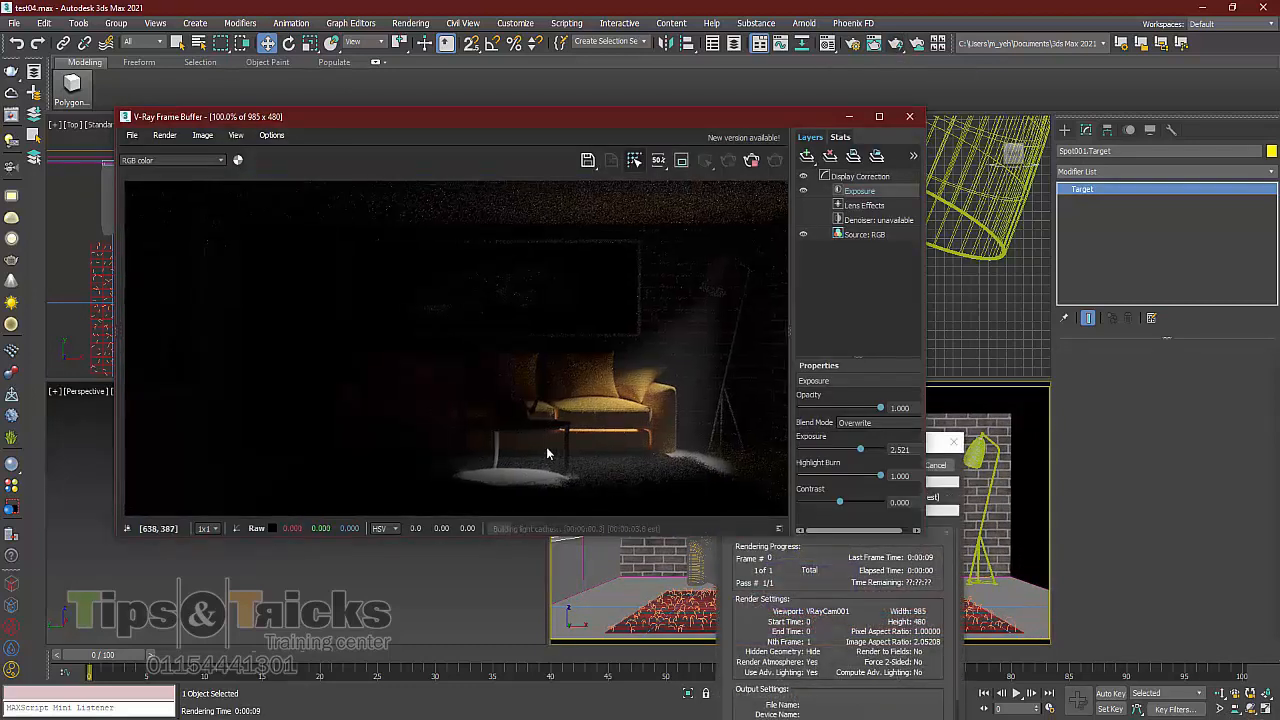
scroll(464, 400, up, 2)
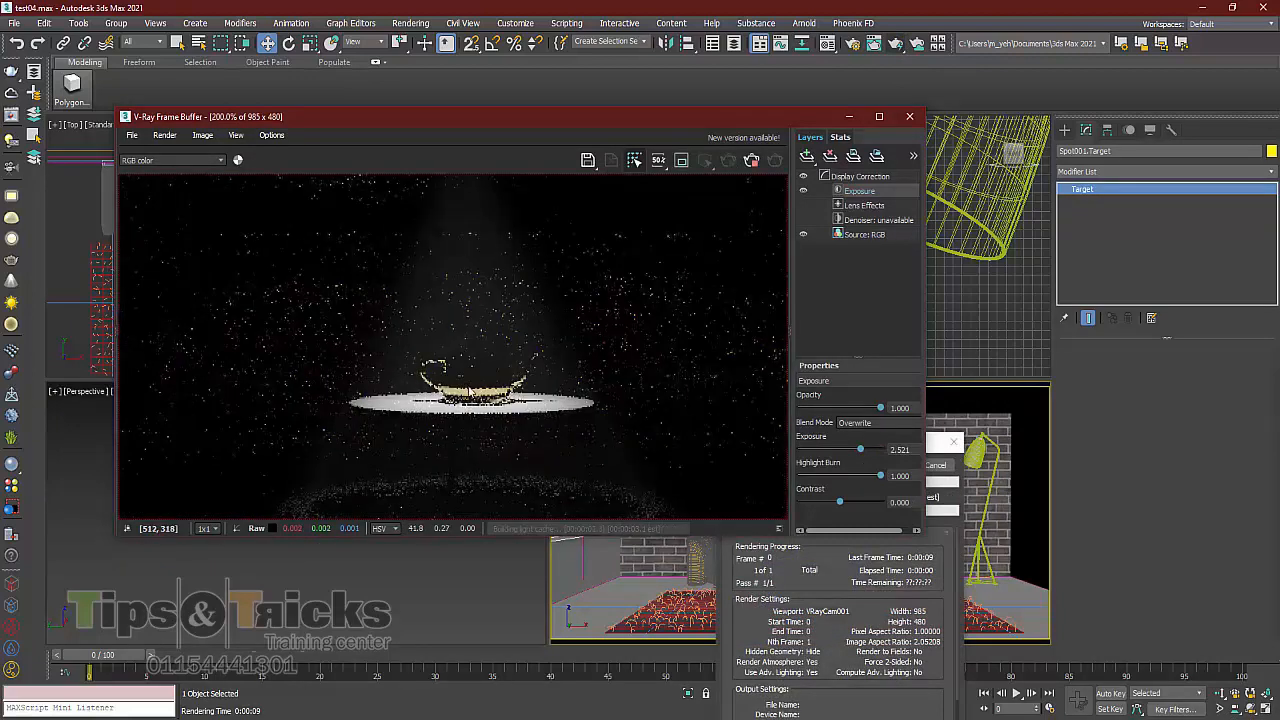
scroll(465, 385, down, 2)
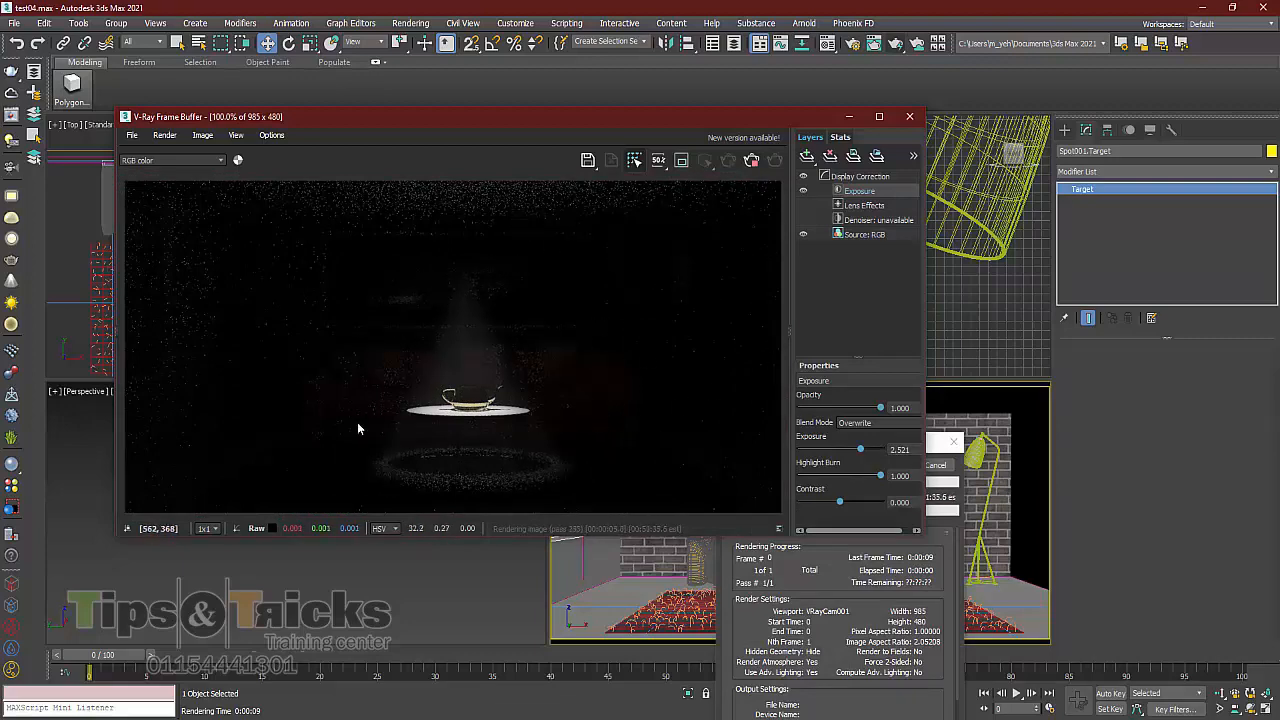
scroll(447, 332, up, 1)
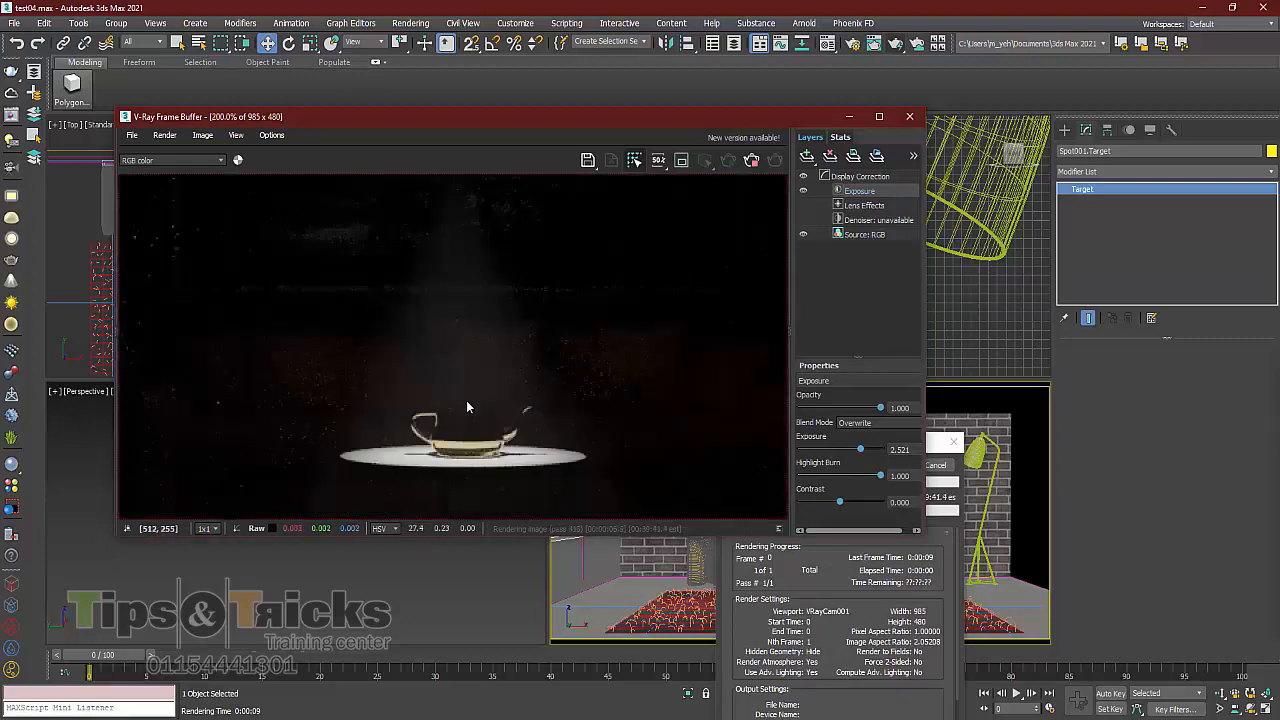
scroll(462, 410, down, 3)
scroll(500, 380, up, 3)
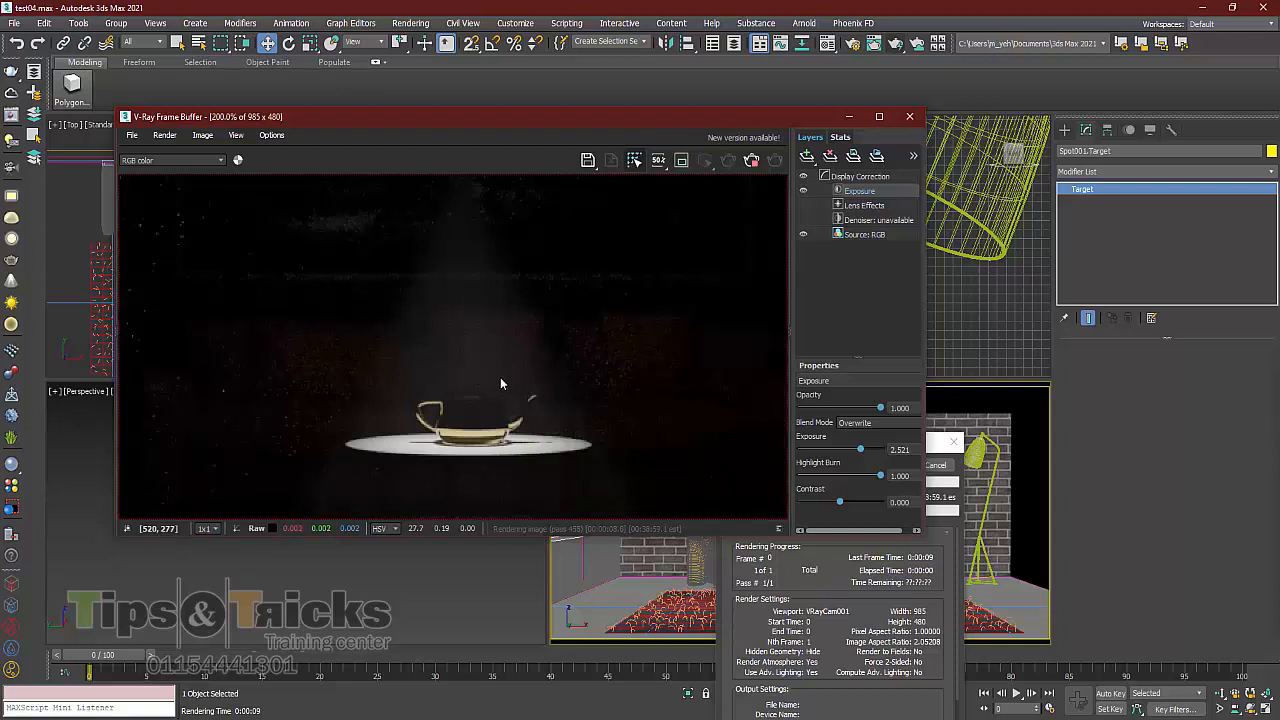
click(752, 161)
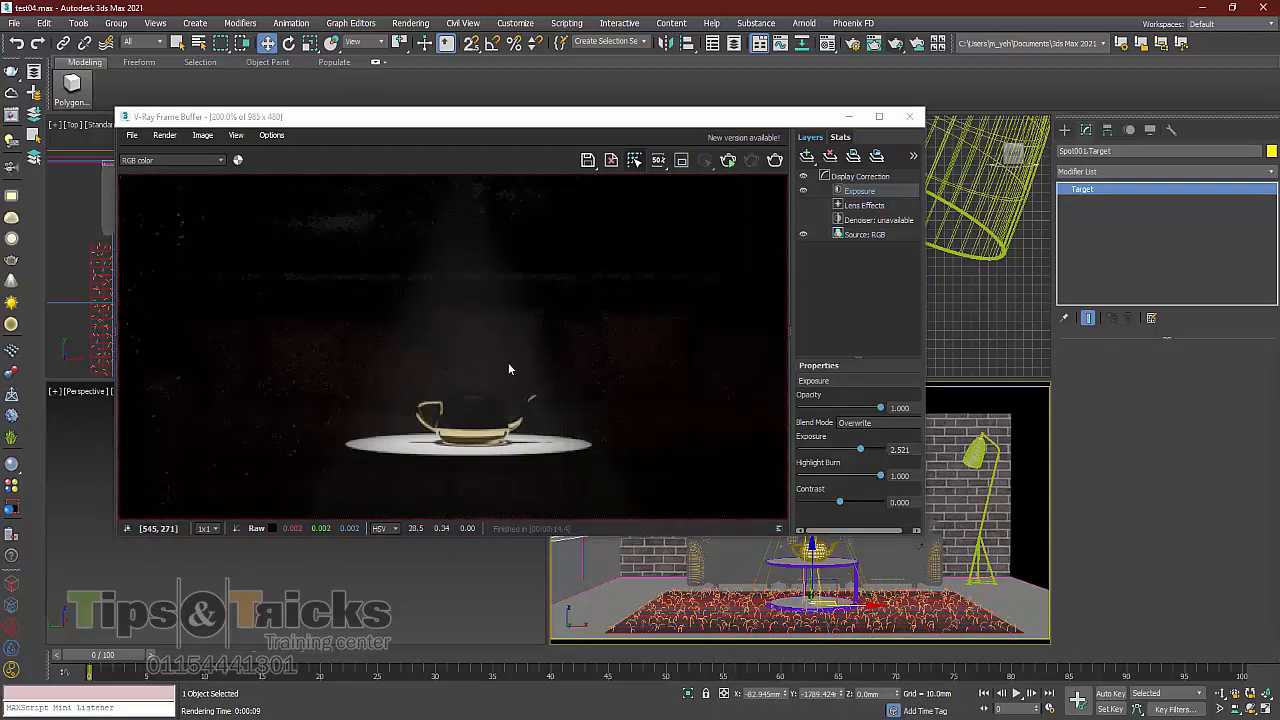
scroll(508, 369, down, 1)
scroll(478, 413, up, 1)
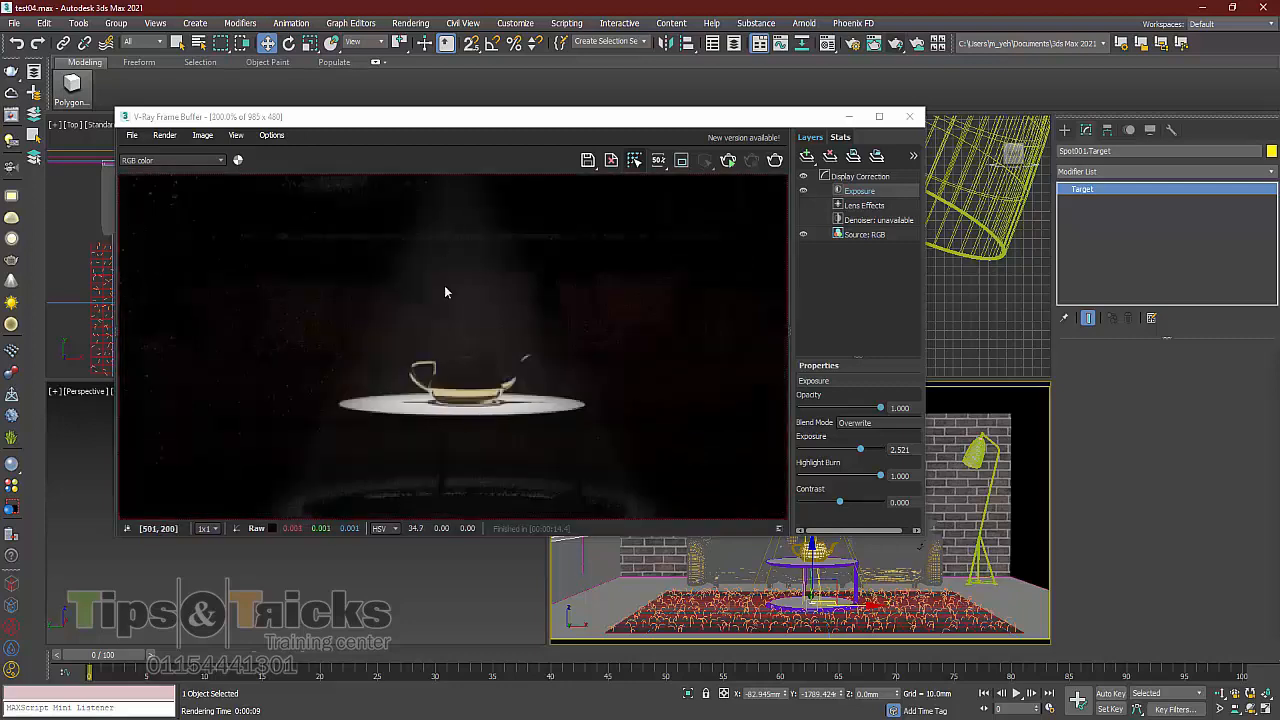
scroll(459, 262, down, 1)
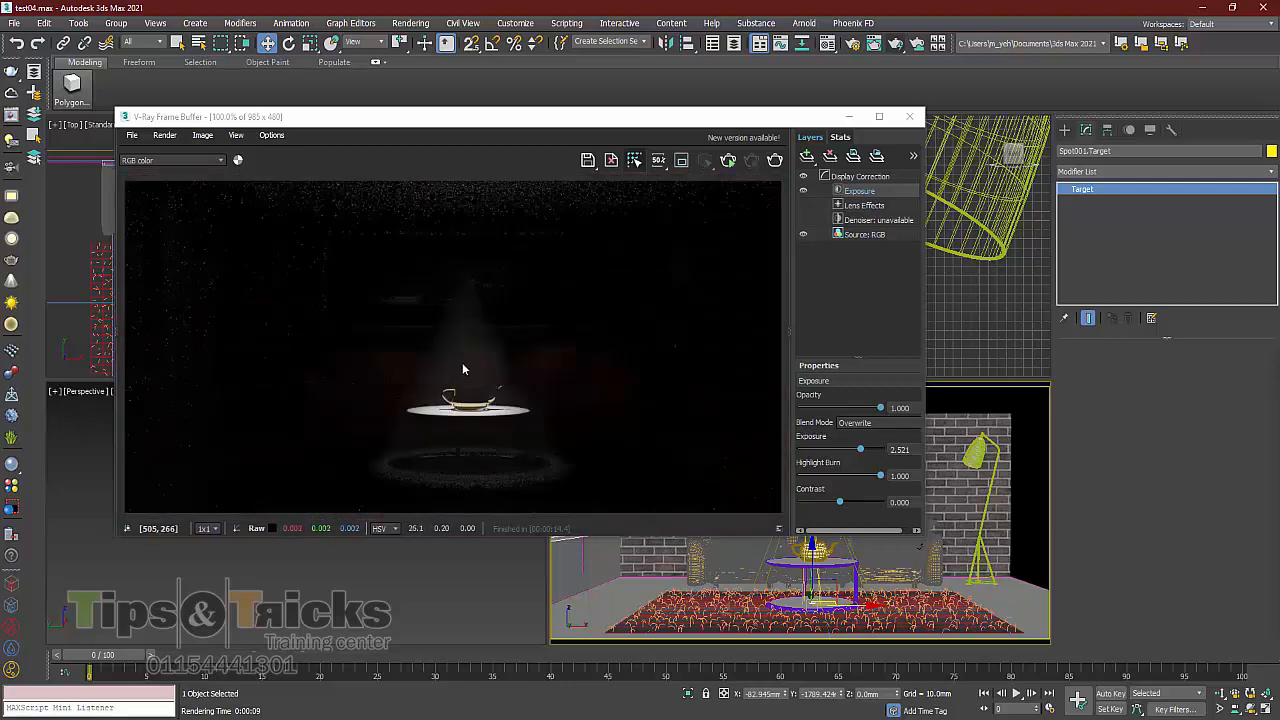
click(907, 117)
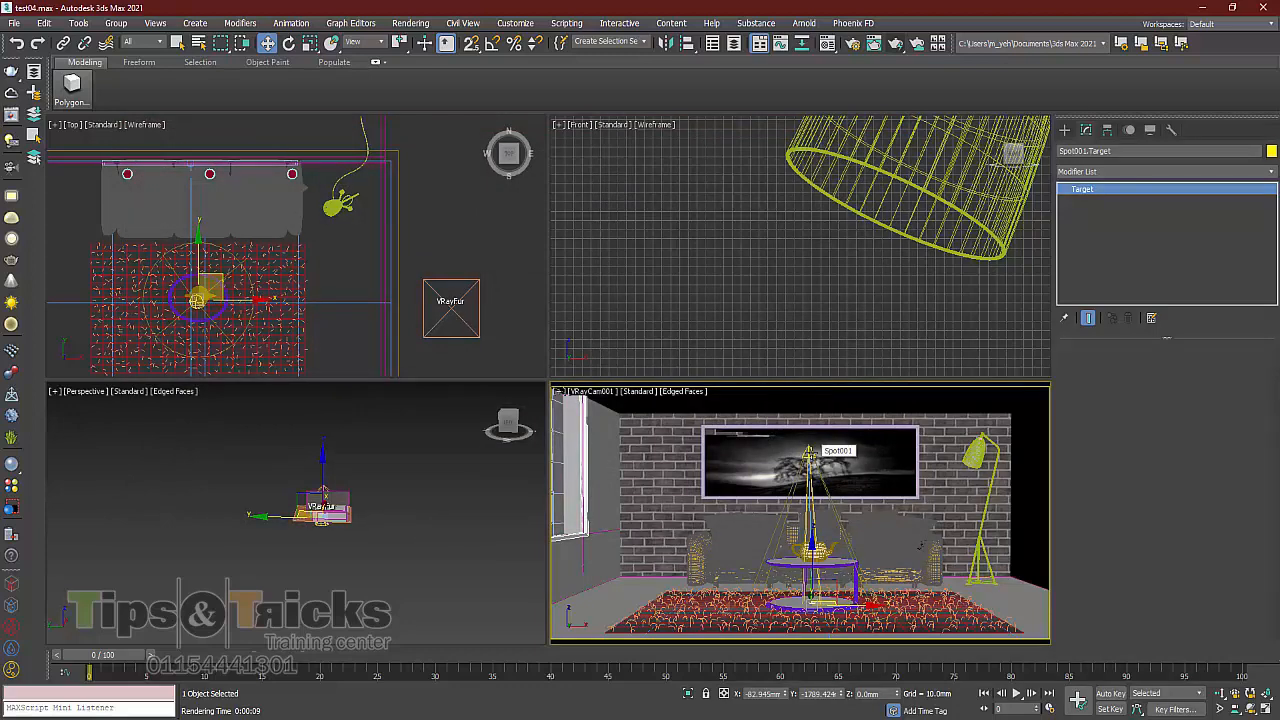
Change the Volume Light's Fog Color to a warm orange in the environment settings
key(8)
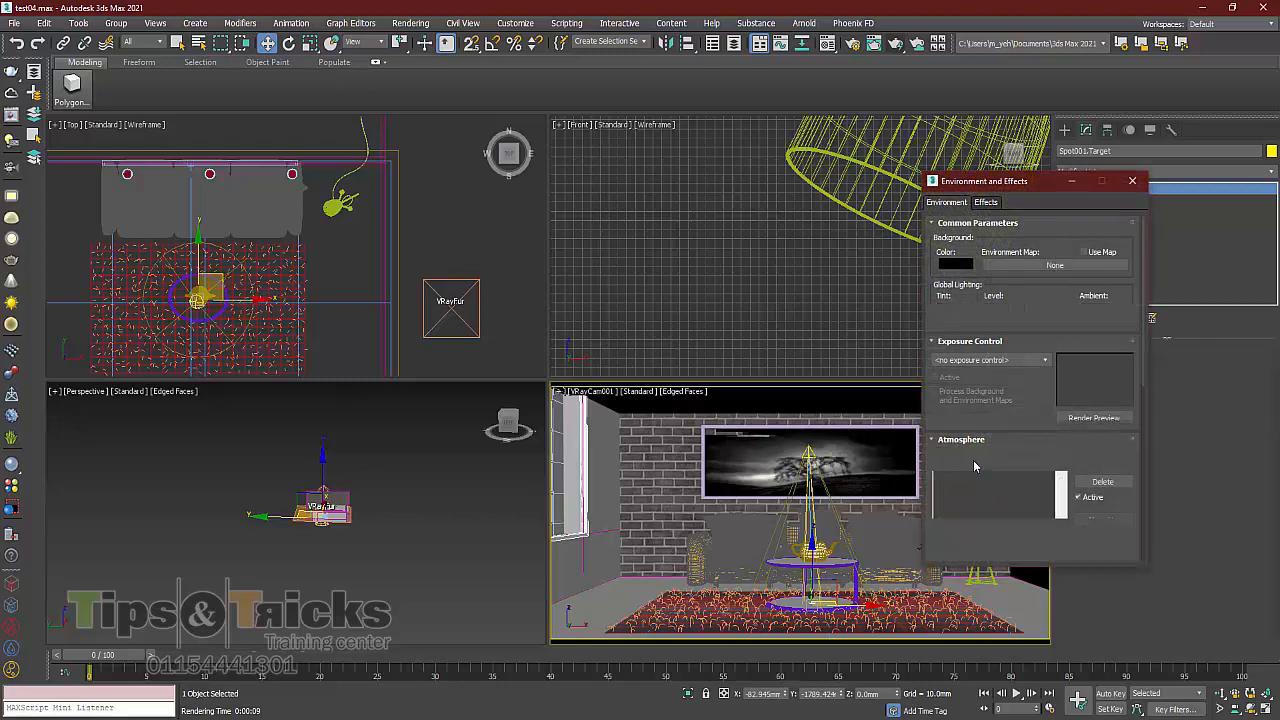
scroll(1024, 408, down, 3)
click(964, 369)
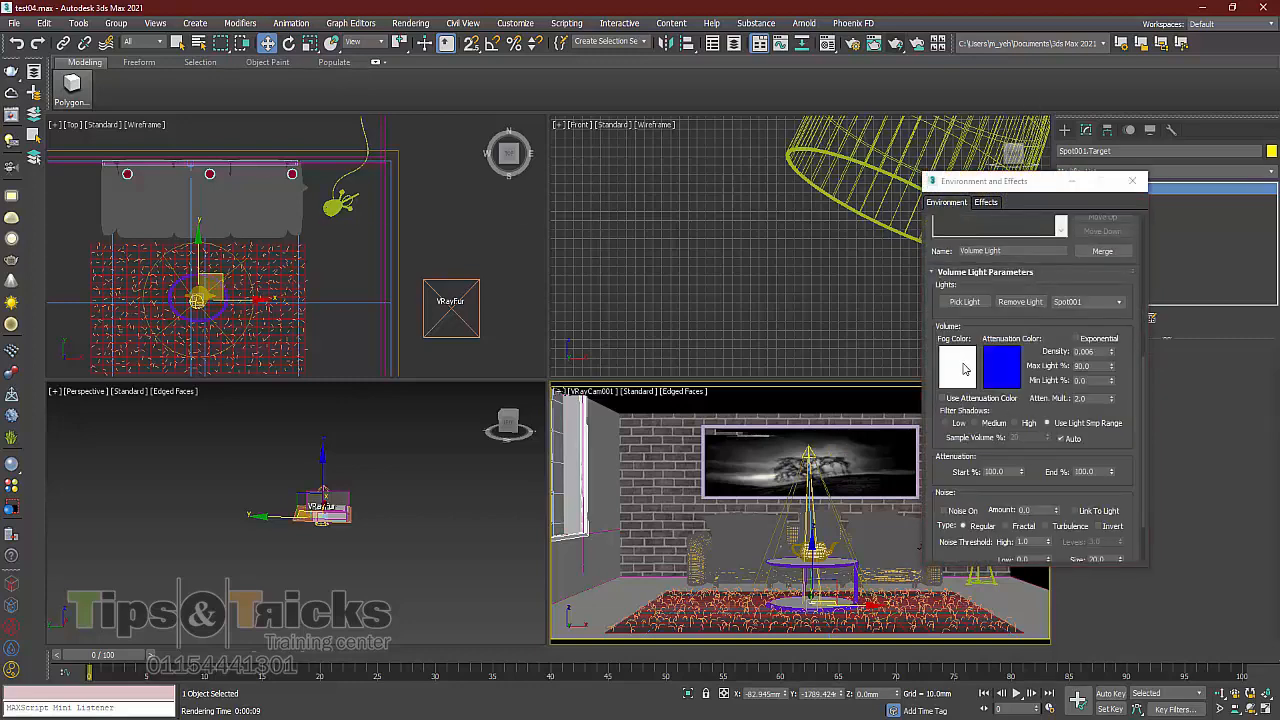
click(293, 128)
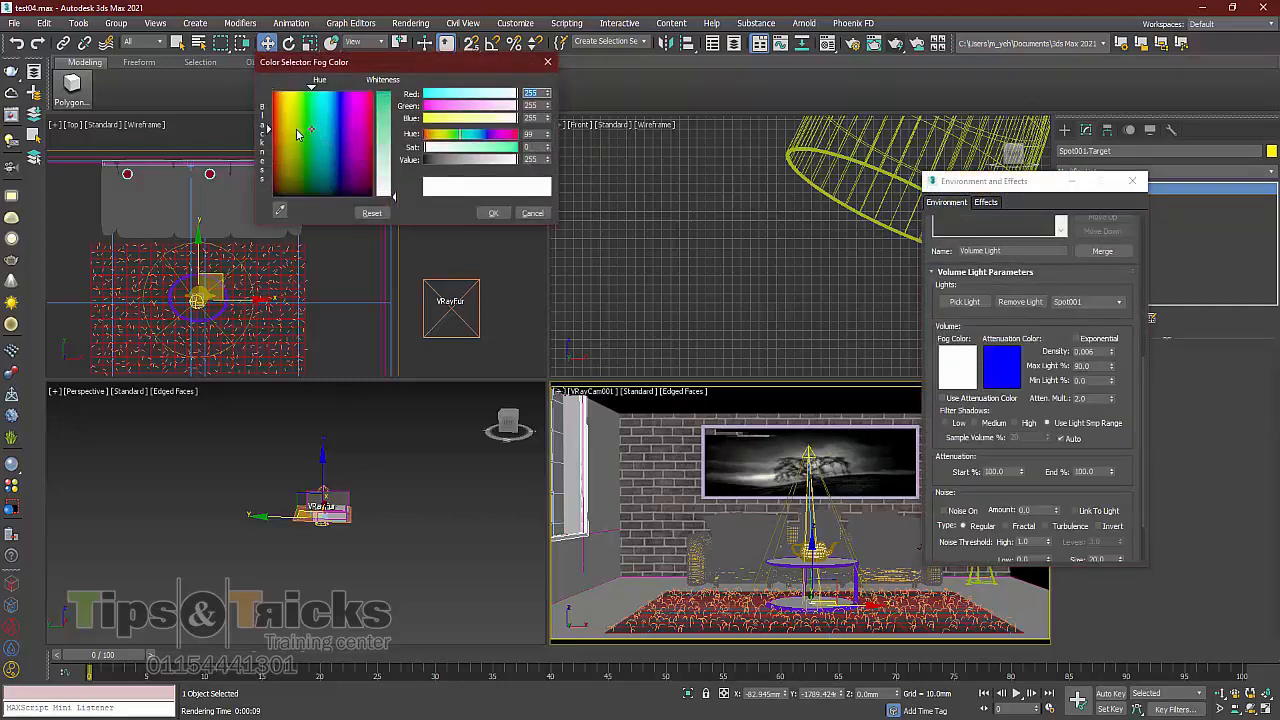
click(380, 124)
click(379, 98)
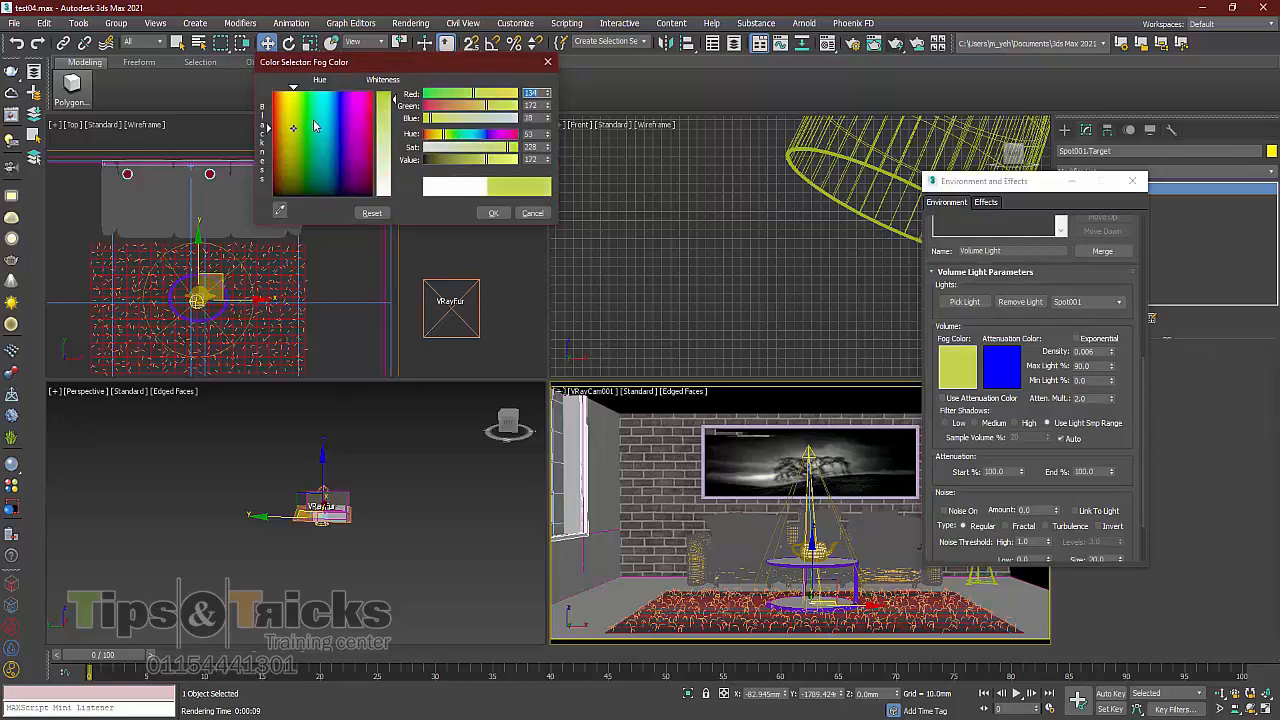
click(283, 113)
click(286, 109)
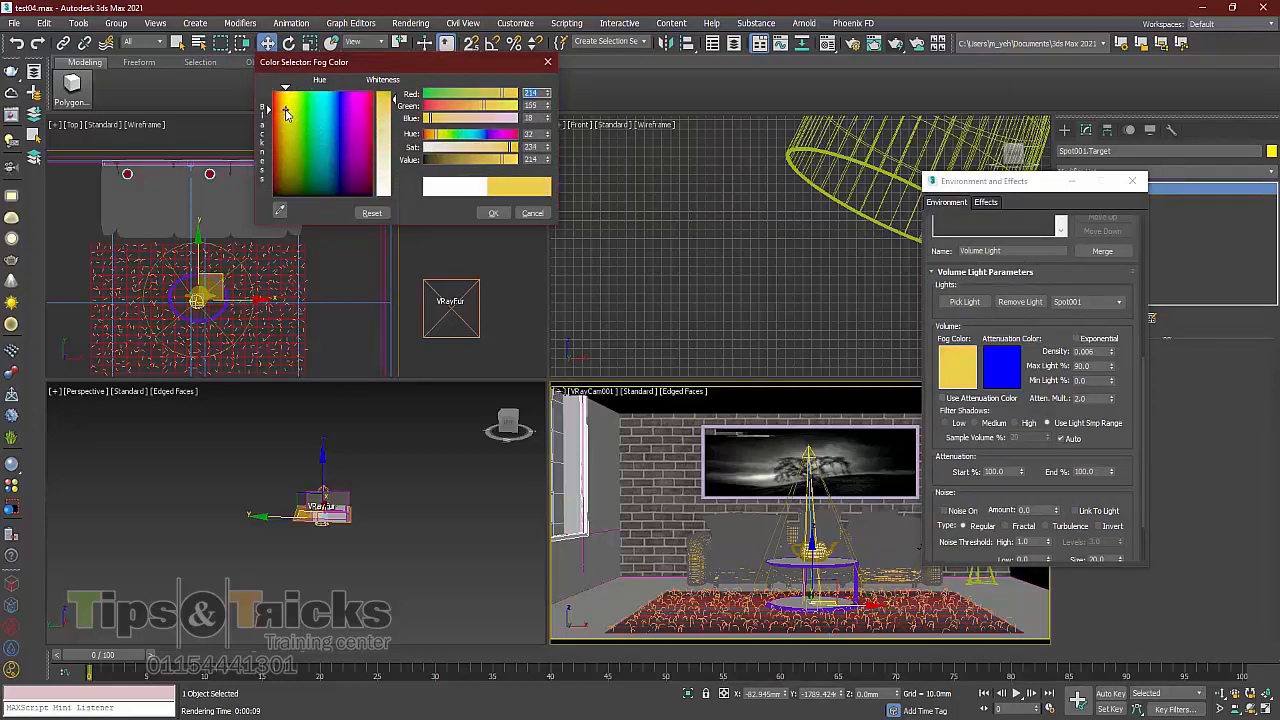
click(281, 109)
click(489, 215)
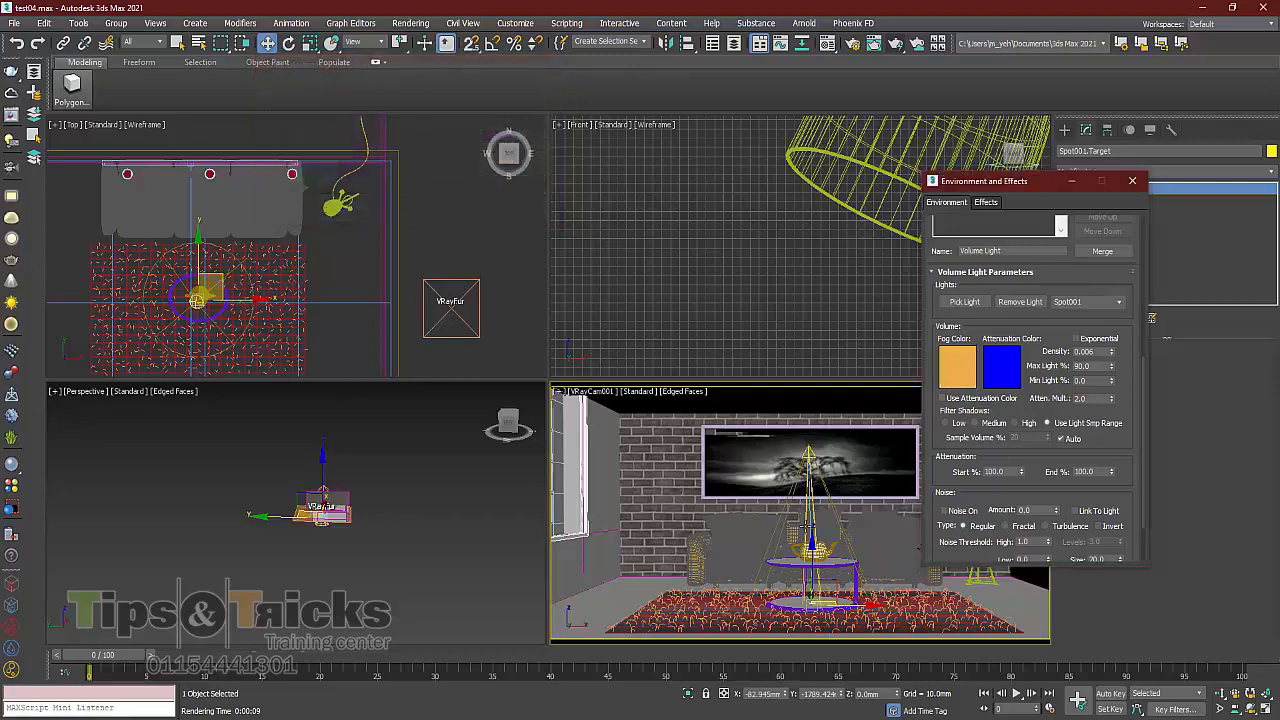
Render the camera view again and examine the coloured fog in the beam around the teapot
right_click(803, 462)
click(793, 412)
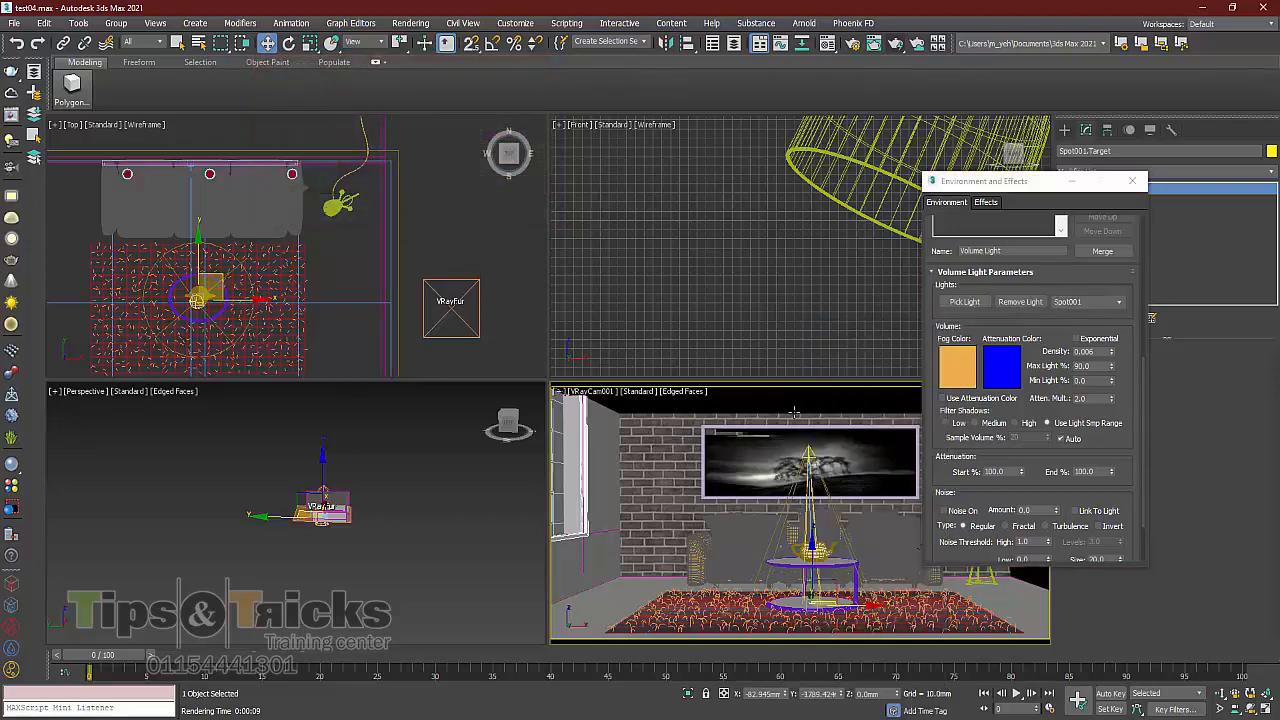
click(895, 43)
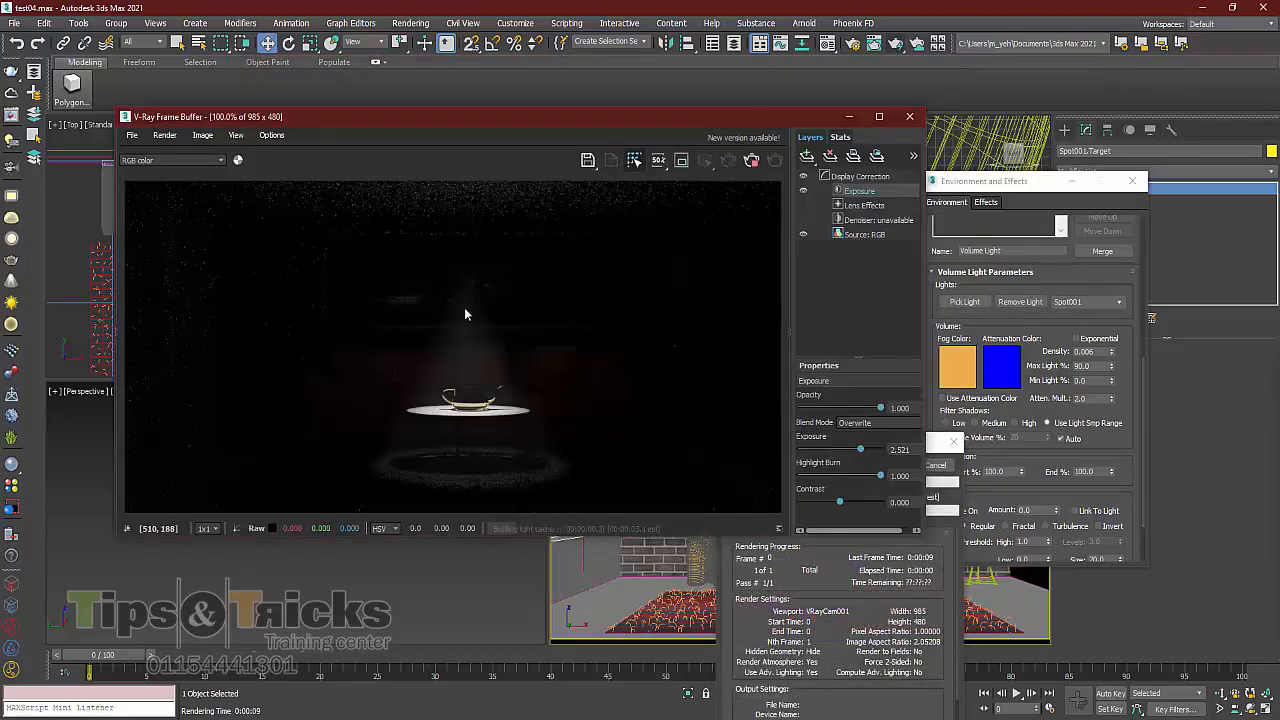
scroll(470, 400, up, 1)
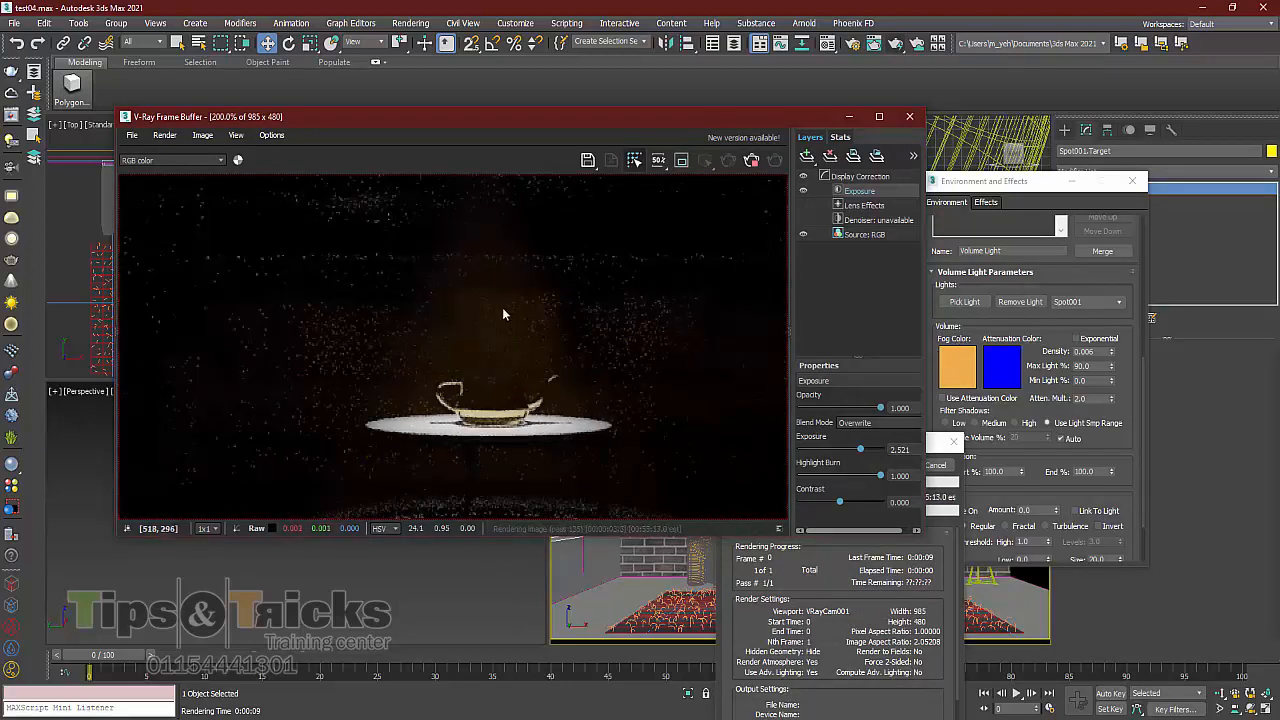
scroll(503, 358, down, 1)
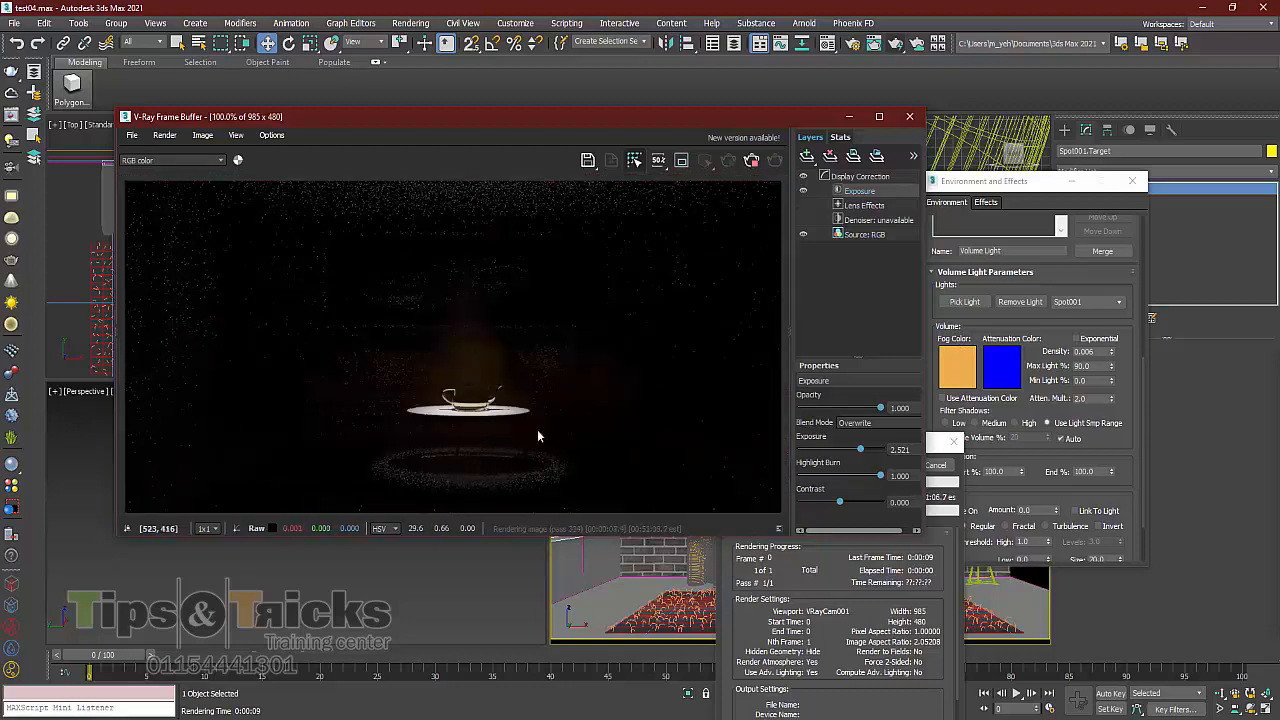
scroll(480, 400, up, 1)
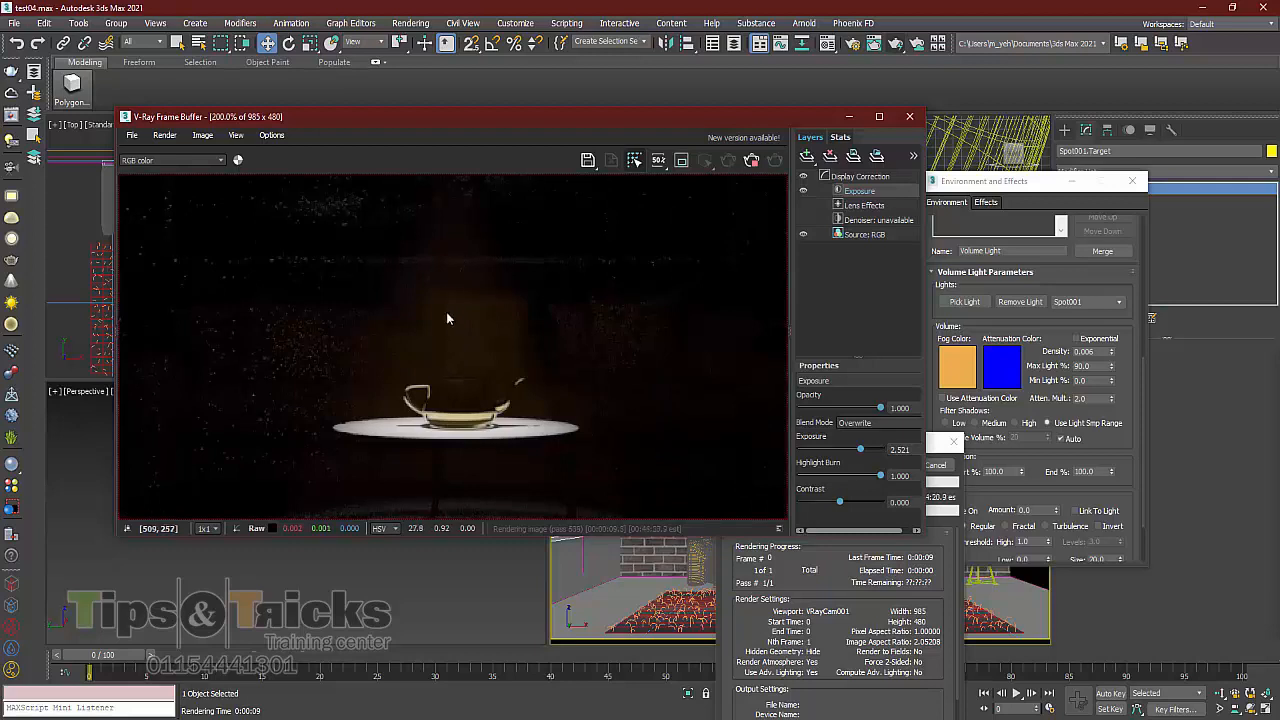
scroll(454, 297, down, 1)
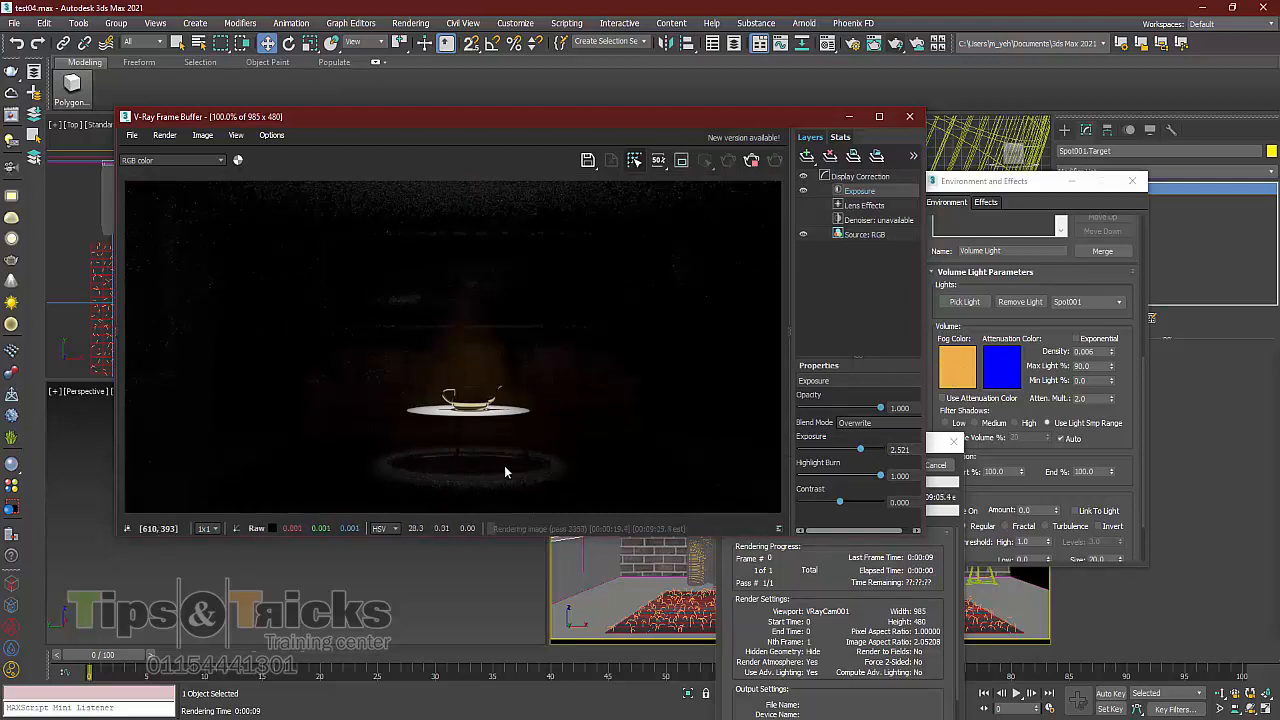
Cancel the render and clear the environment settings and frame buffer windows away from the Top and Front viewports
click(950, 468)
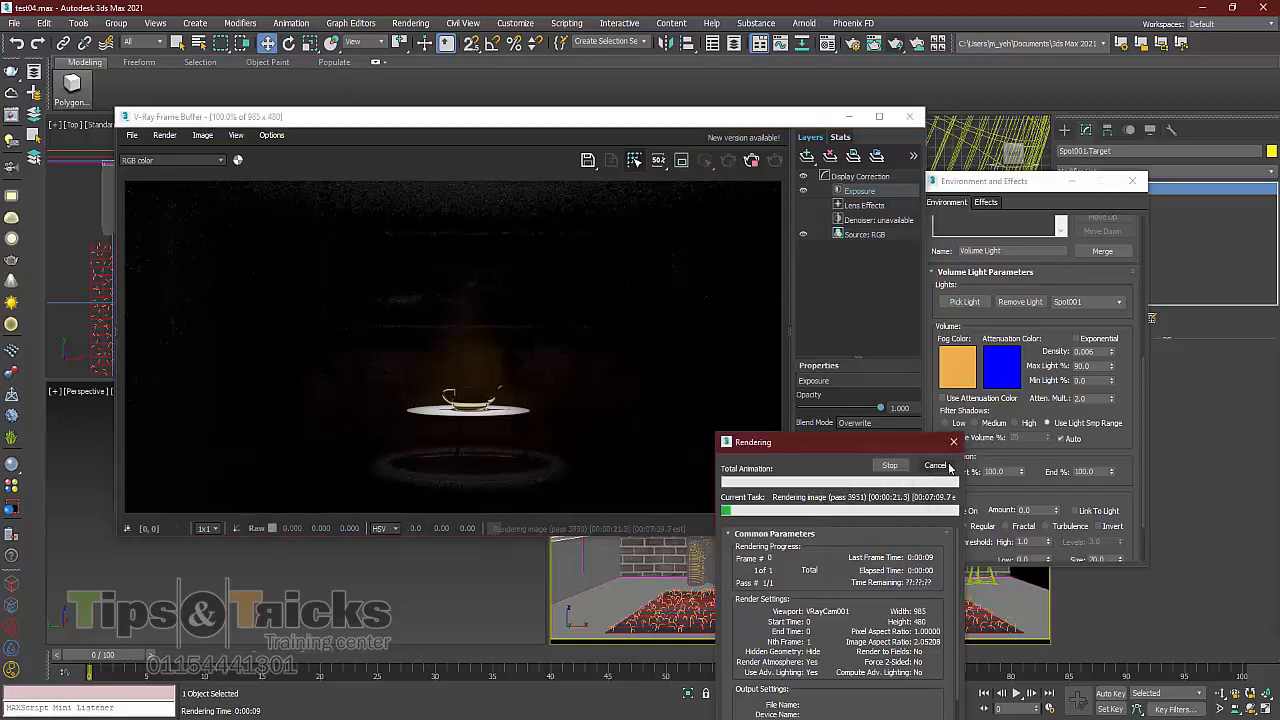
click(935, 466)
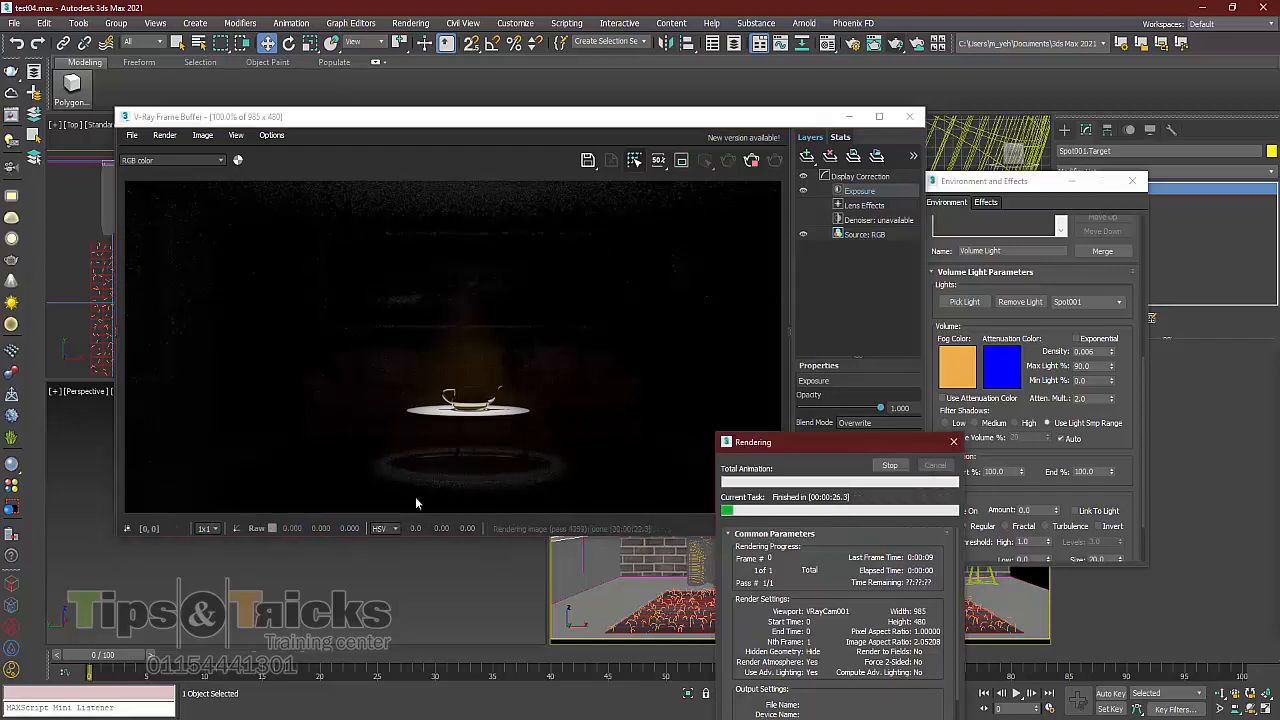
click(1073, 184)
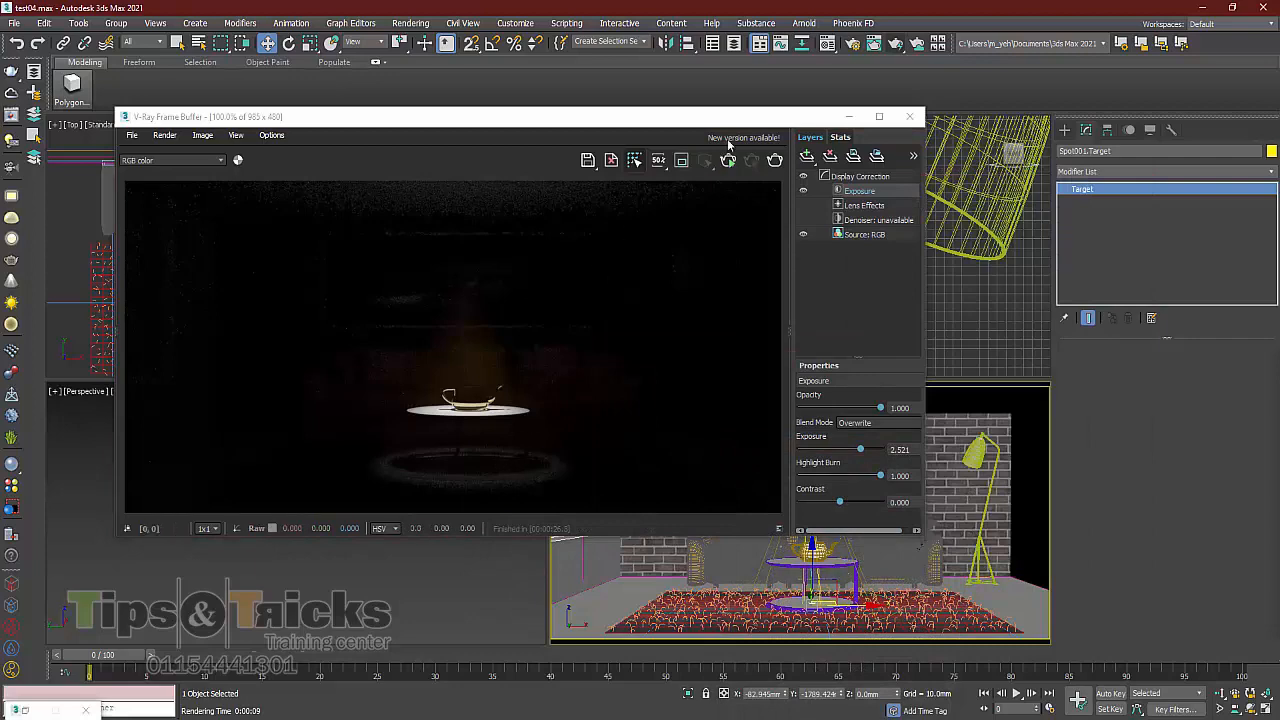
drag(806, 120, 834, 415)
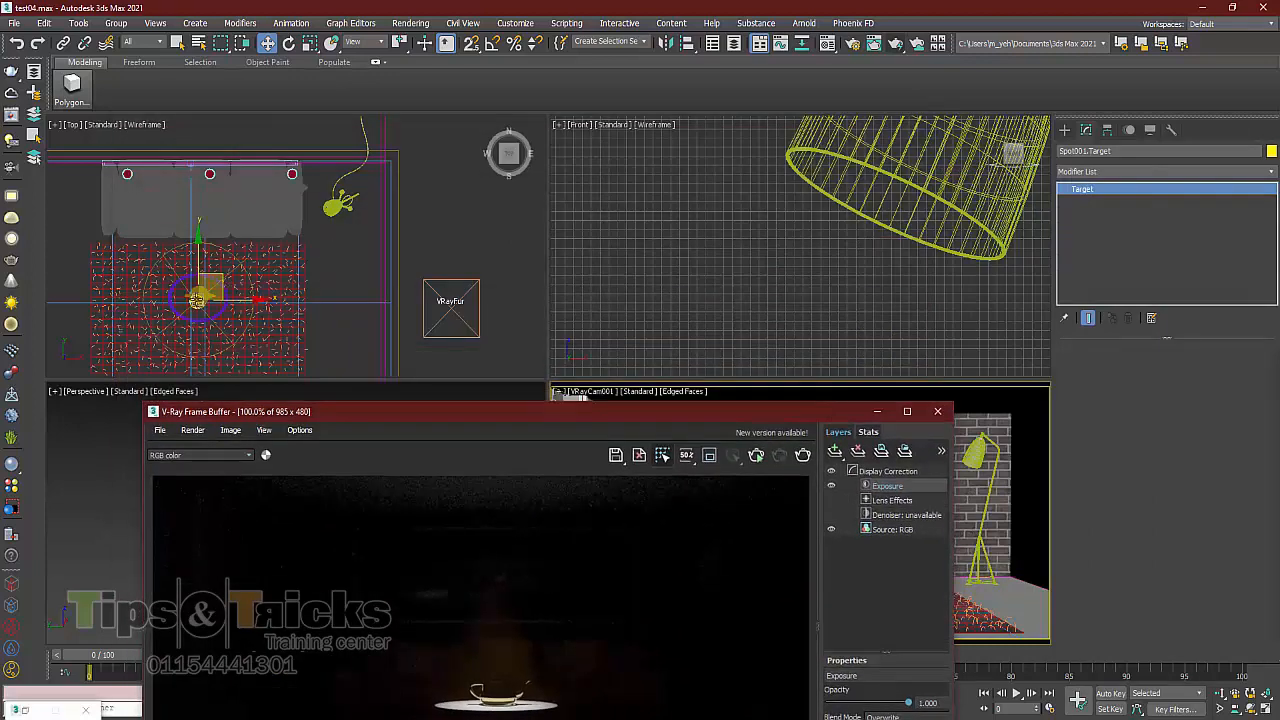
Select the target spot light over the teapot and open the setup of its Volume Light effect
click(198, 300)
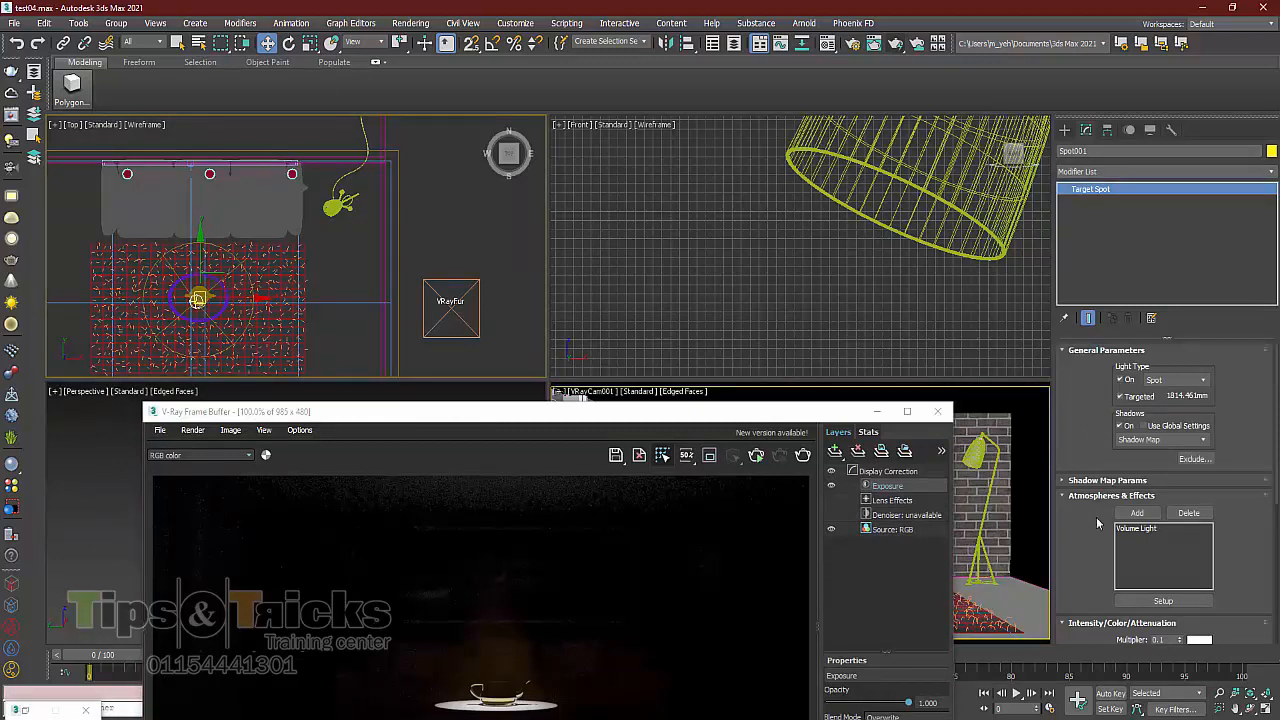
drag(1083, 464, 1083, 435)
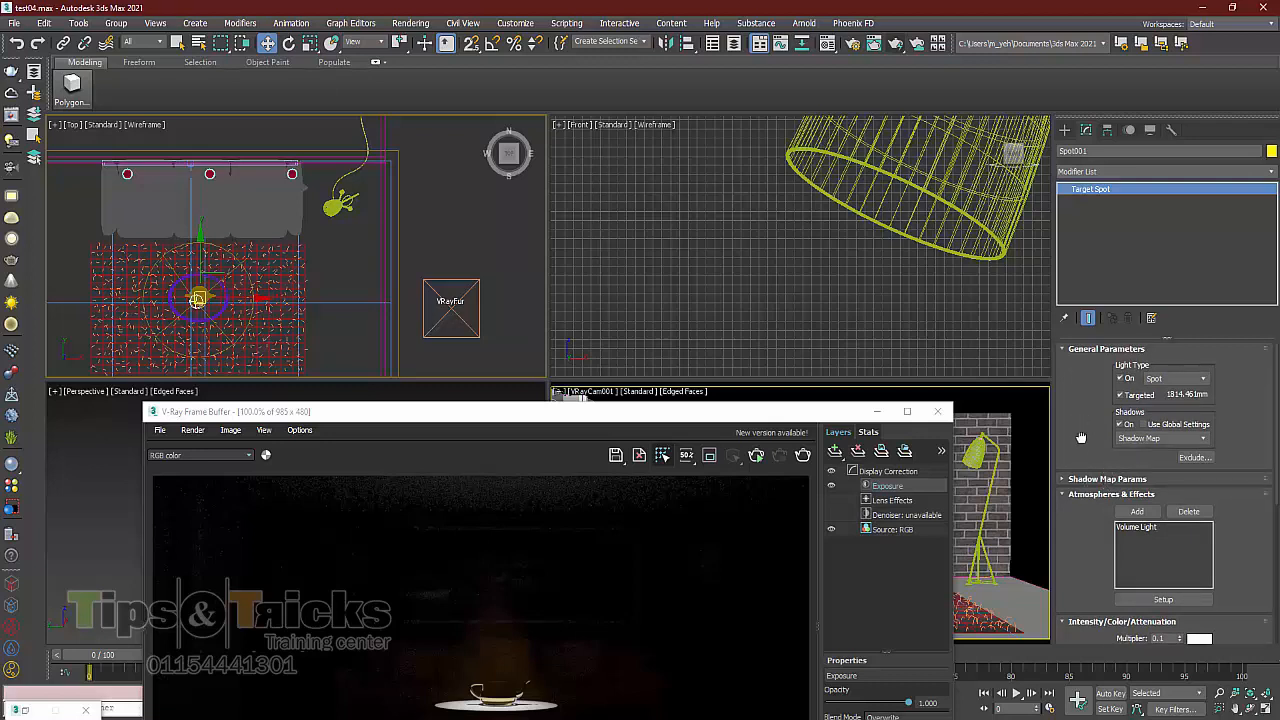
drag(1081, 438, 1090, 246)
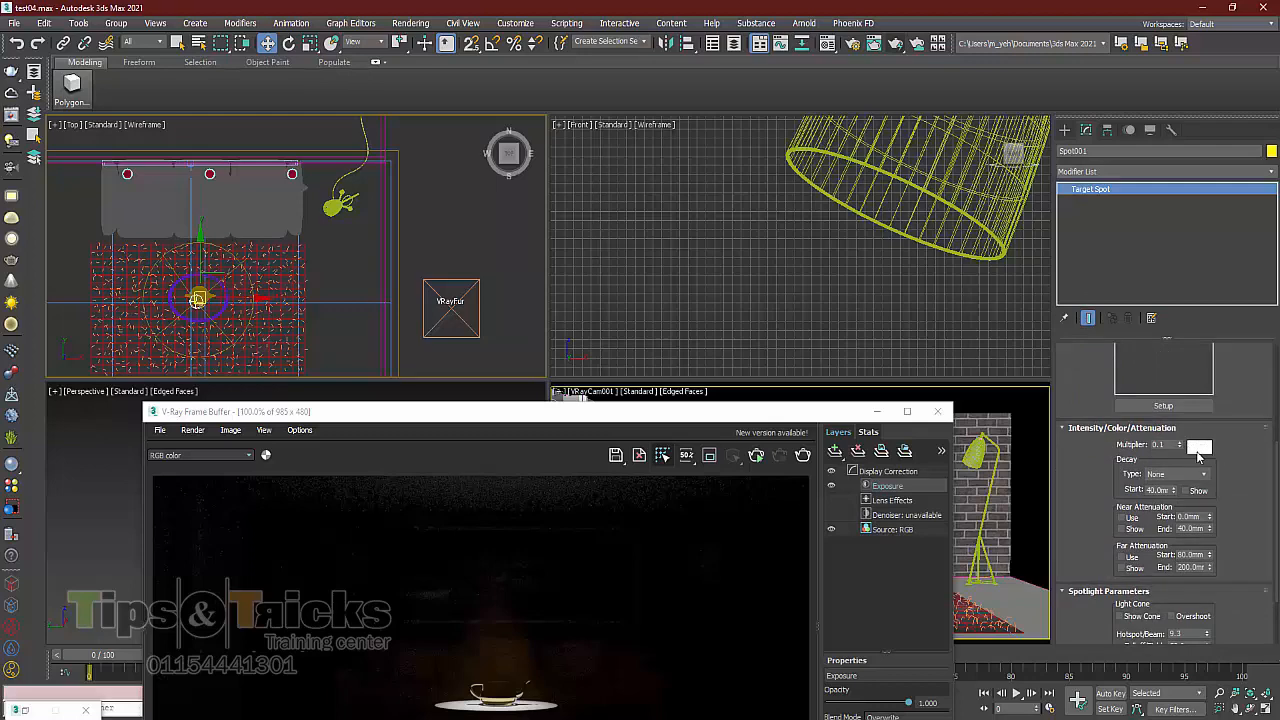
drag(1081, 375, 1109, 425)
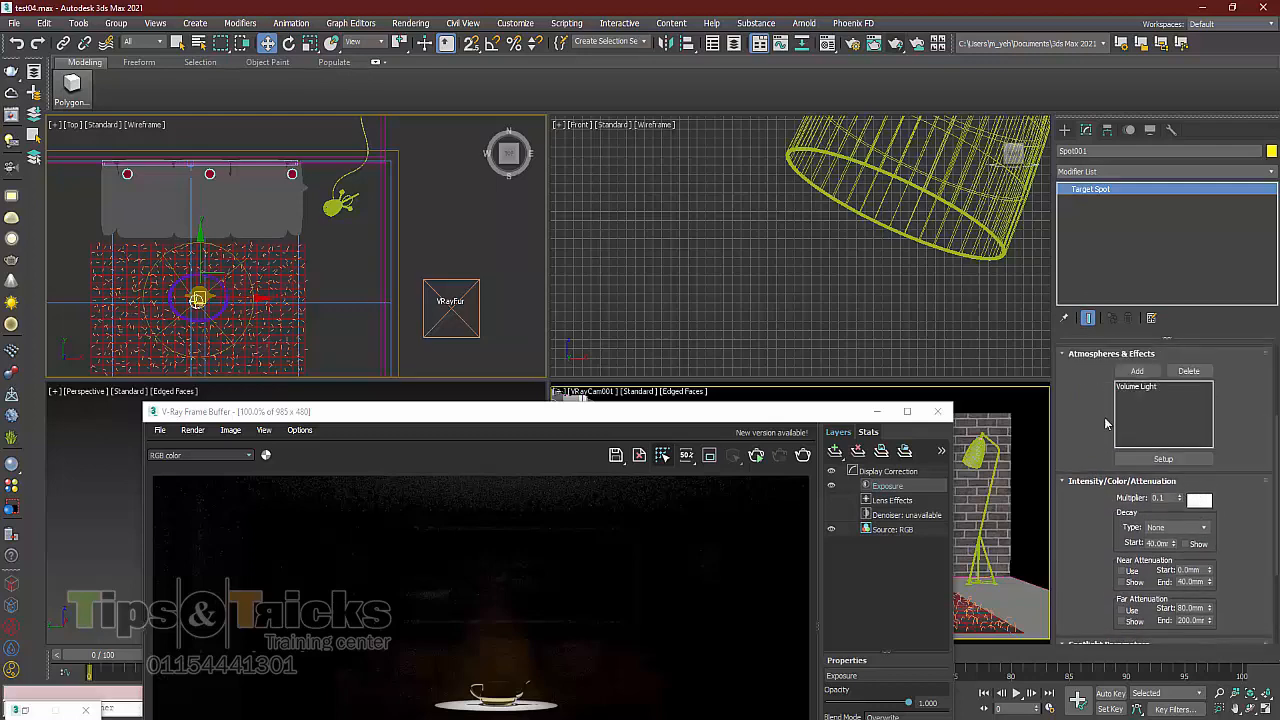
click(1129, 392)
click(1161, 457)
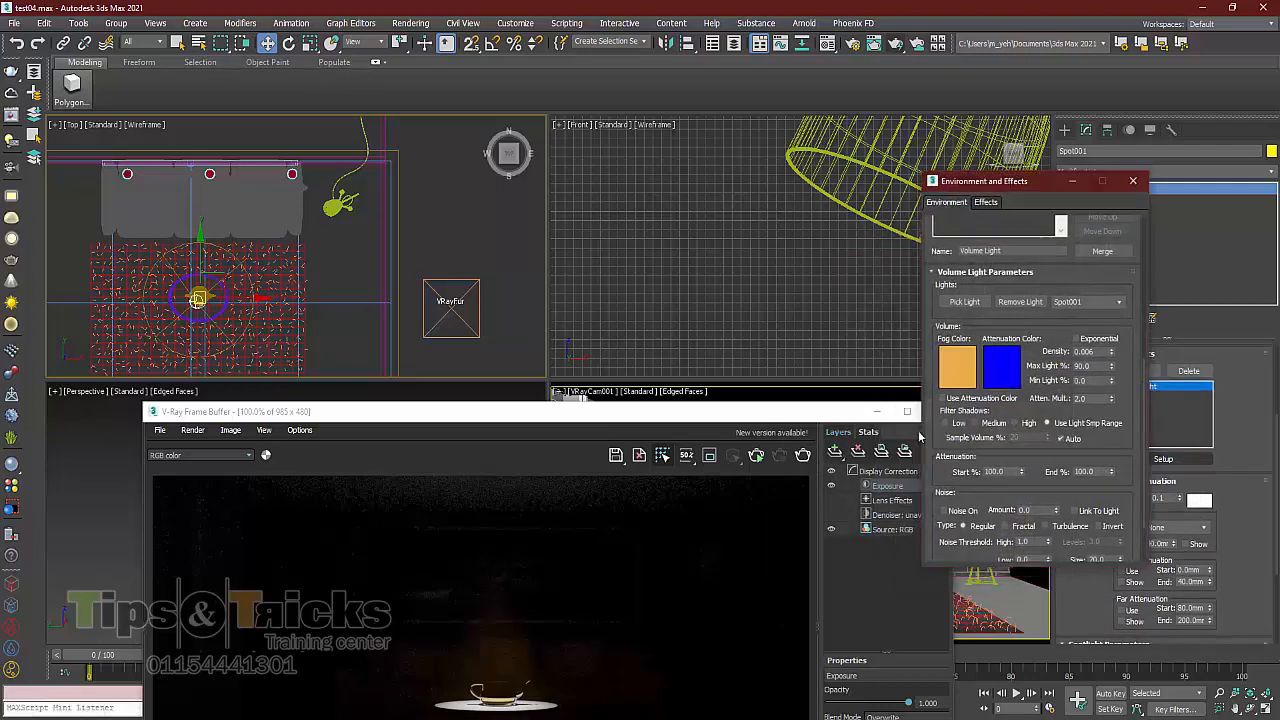
Copy the Volume Light's orange Fog Color onto the spot light's own light color
right_click(952, 362)
click(976, 381)
right_click(1193, 501)
click(1210, 526)
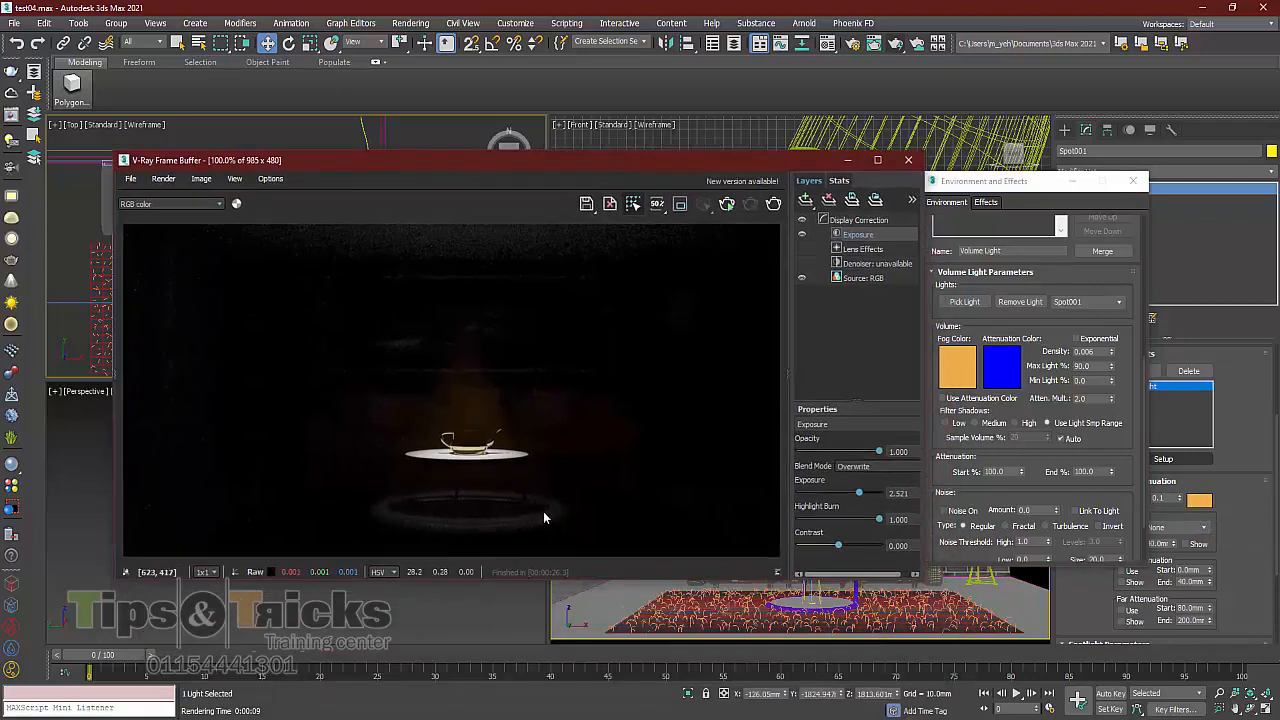
Render the camera view to examine the orange spot light on the teapot and table, and close the frame buffer and environment settings
scroll(543, 511, up, 2)
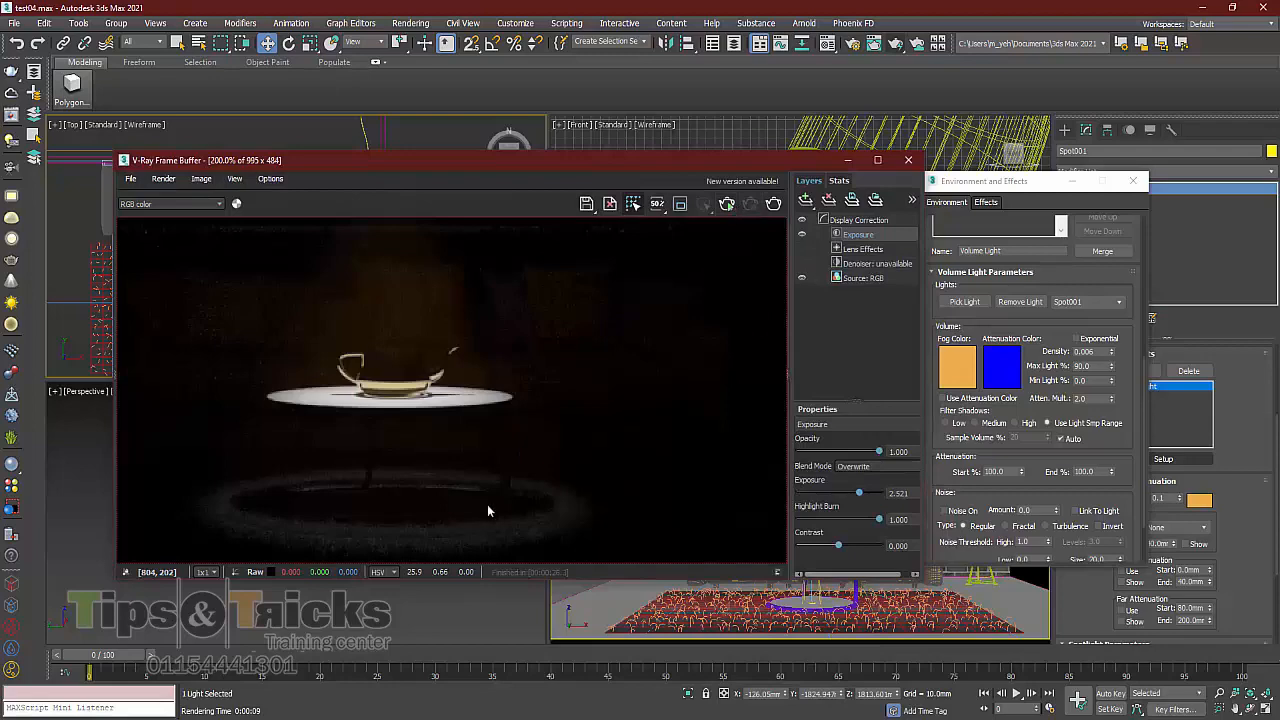
scroll(467, 456, down, 1)
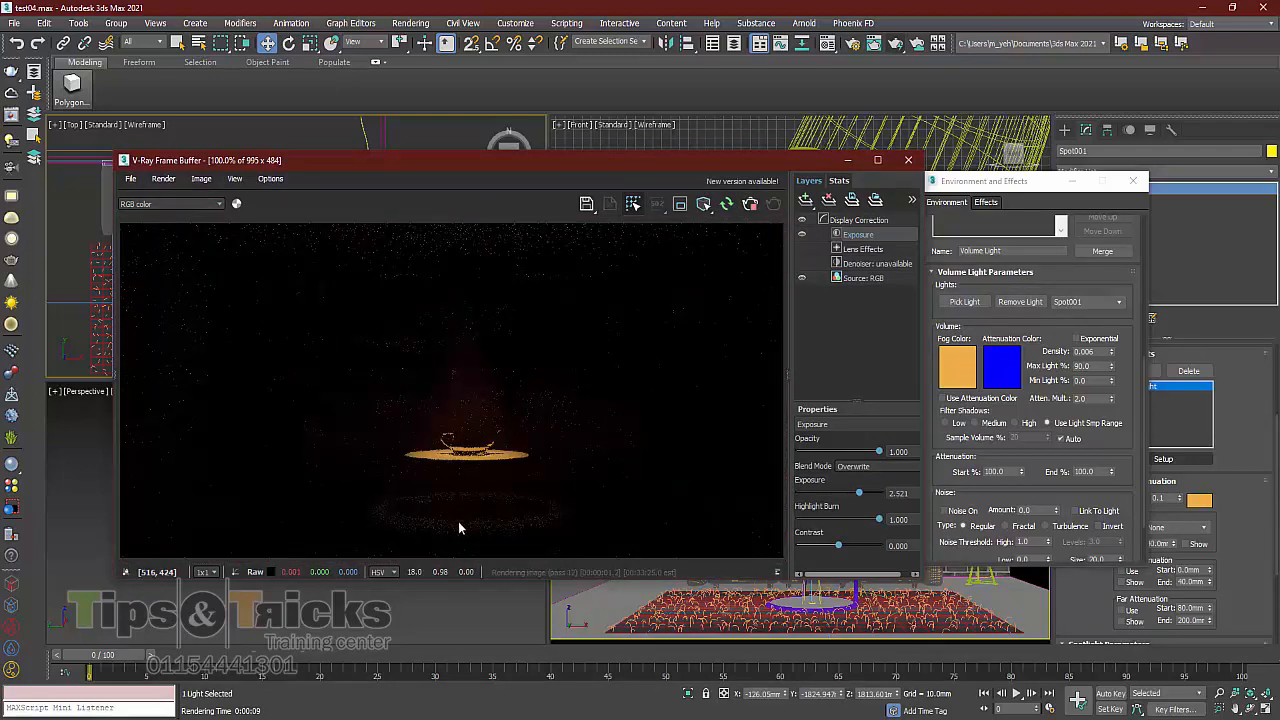
scroll(476, 483, up, 1)
scroll(478, 489, down, 1)
click(773, 205)
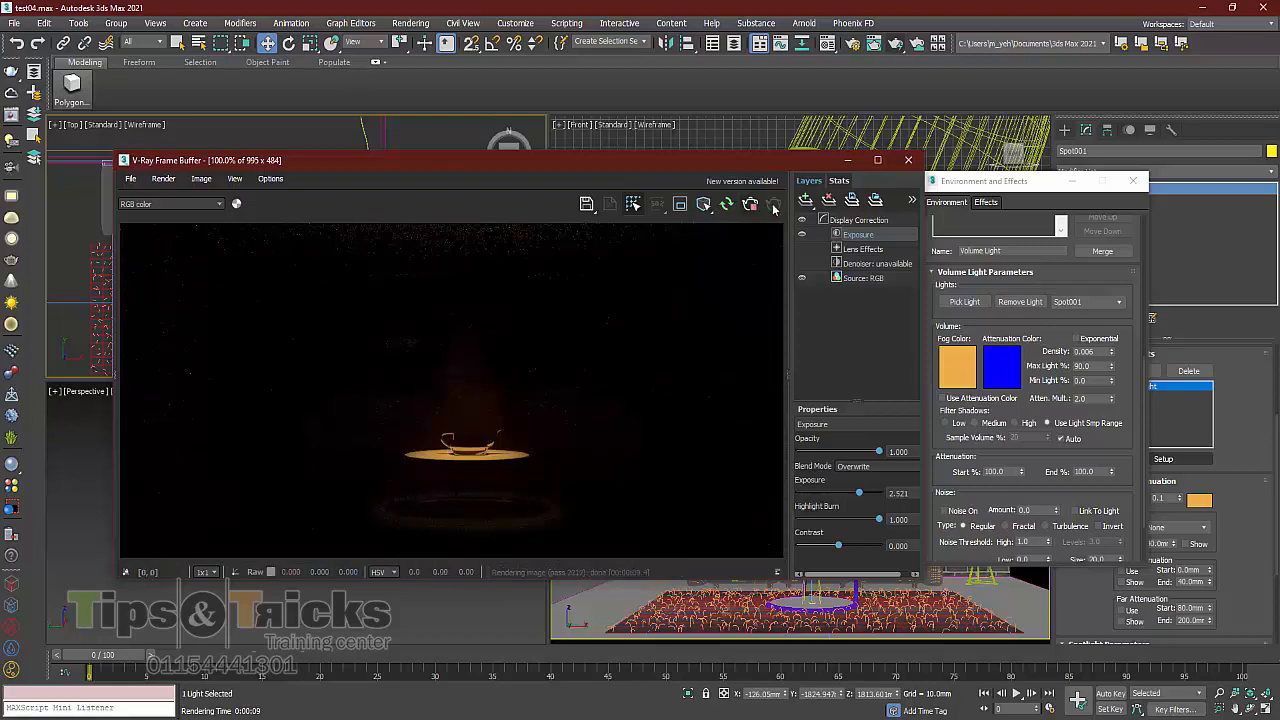
click(908, 160)
click(1132, 180)
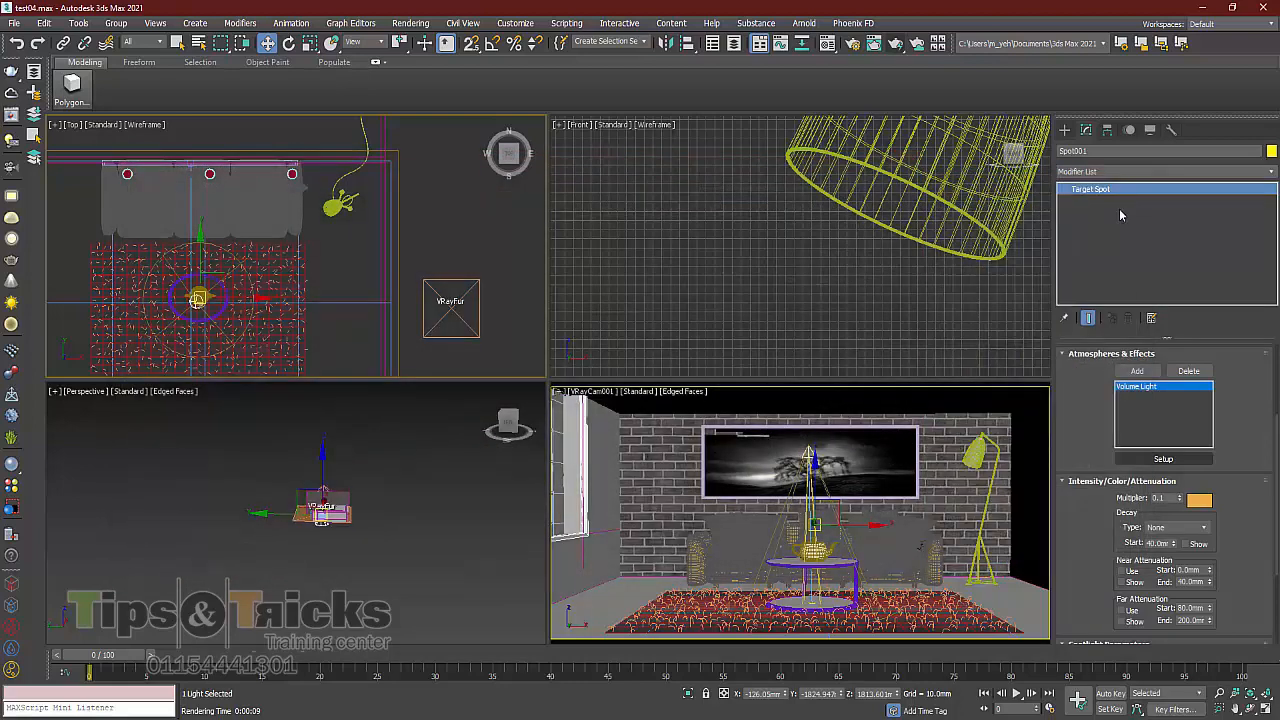